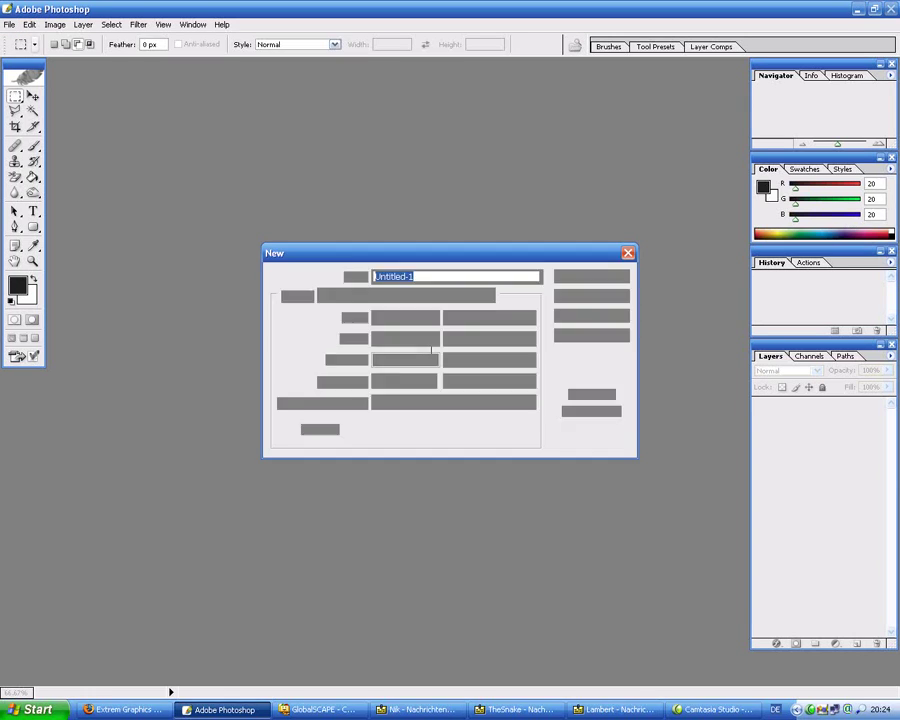
Step: Create a new document and fill the canvas with dark grey
click(591, 278)
drag(534, 439, 726, 631)
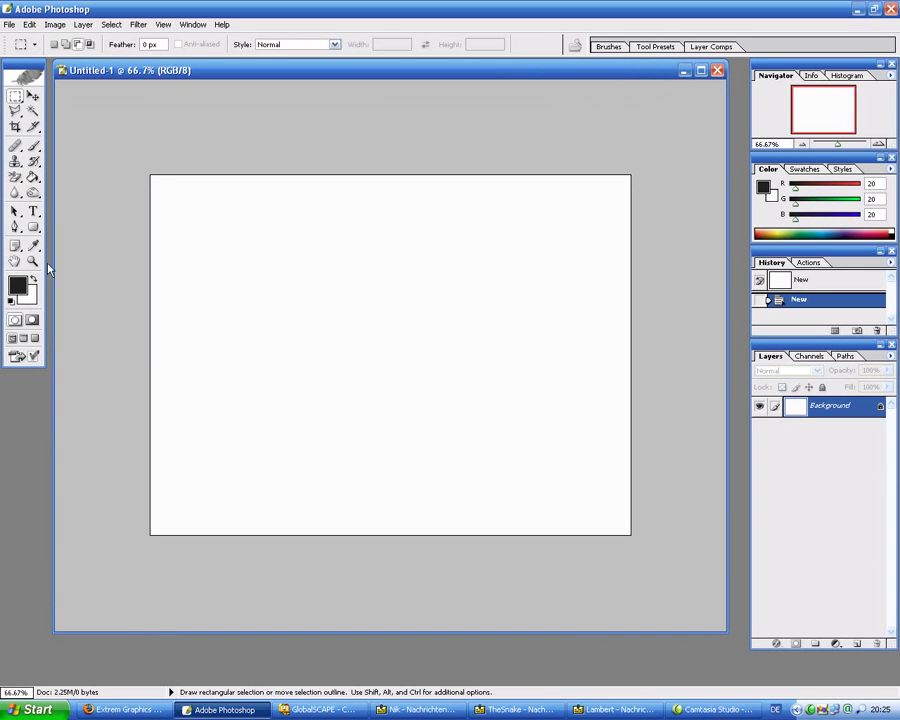
click(33, 178)
click(17, 286)
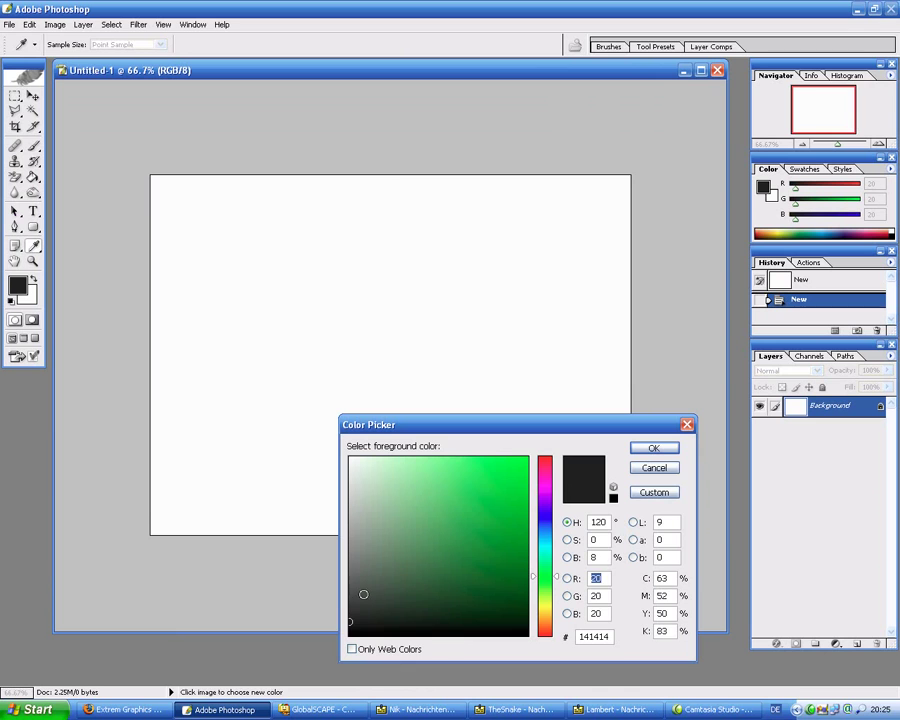
drag(363, 594, 349, 603)
click(654, 447)
click(514, 356)
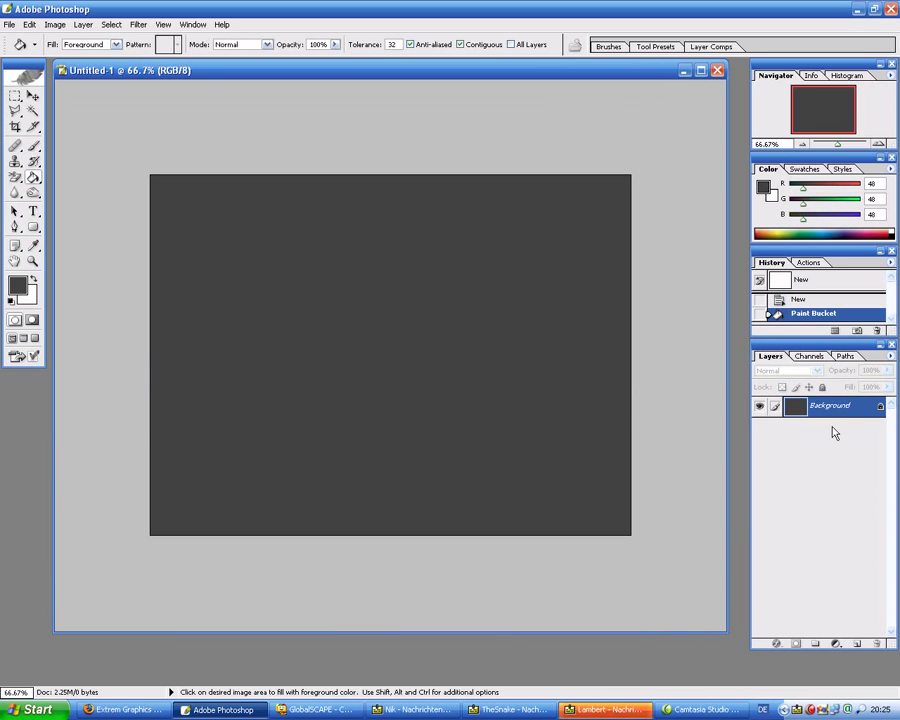
Step: Convert the Background to Layer 0, refill it with darker grey #1C1C1C, and view at 100%
double_click(829, 416)
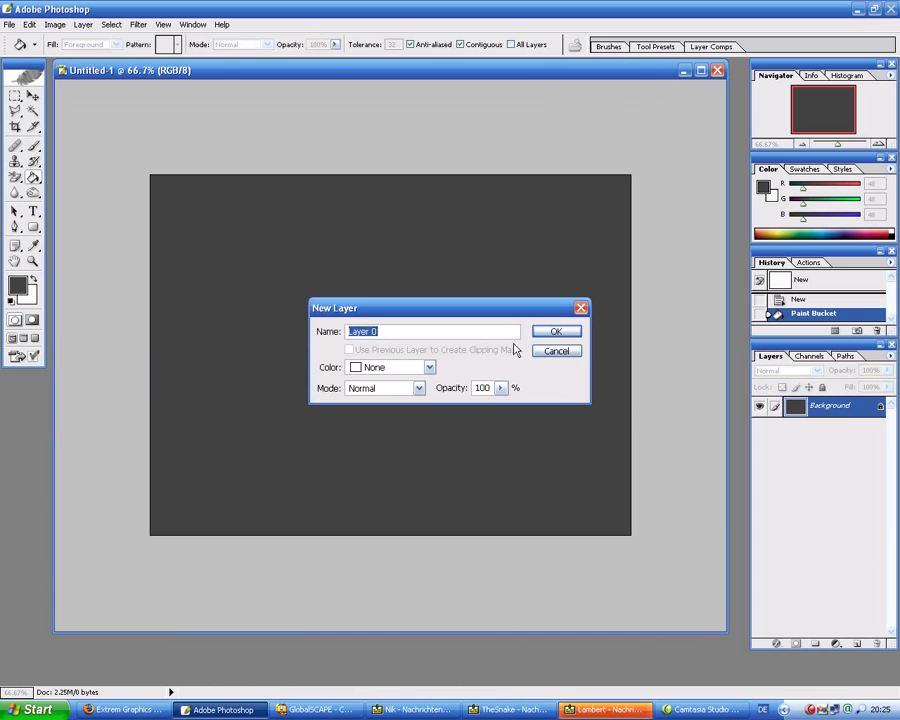
click(552, 336)
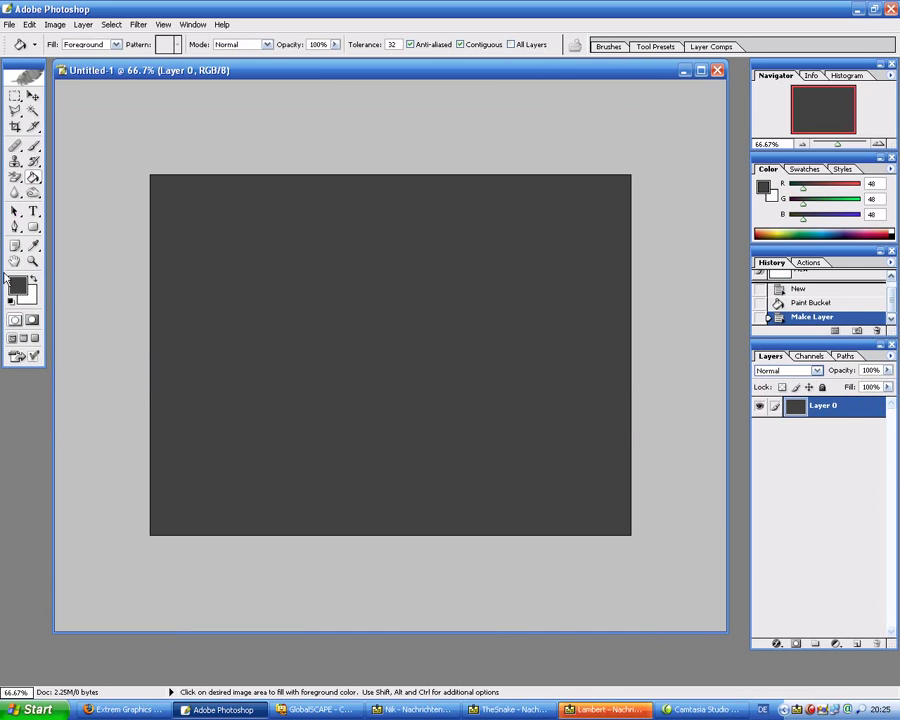
click(17, 285)
click(350, 615)
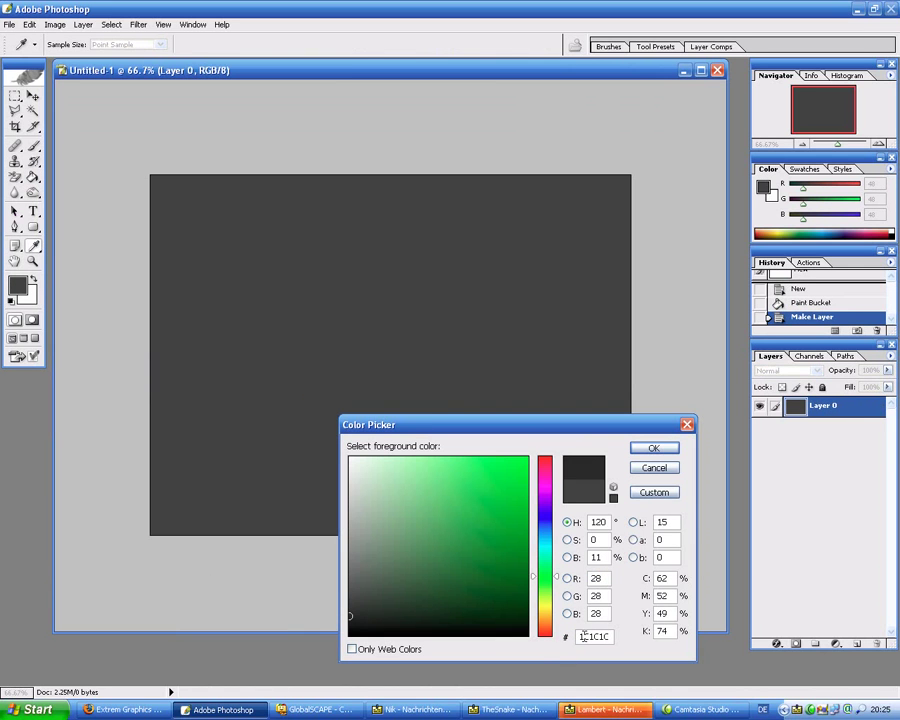
click(648, 450)
key(g)
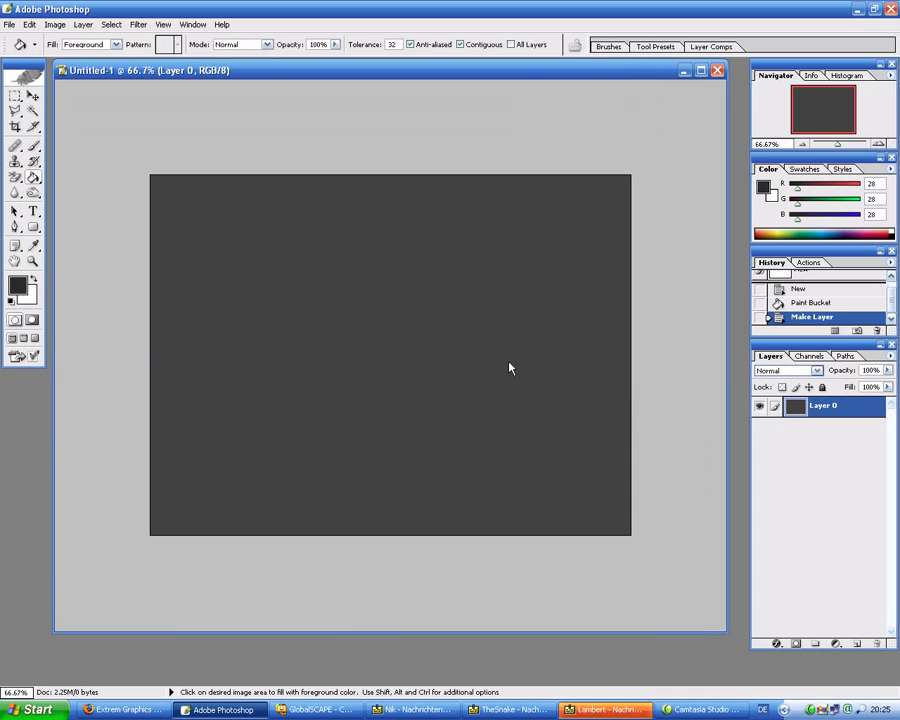
click(497, 383)
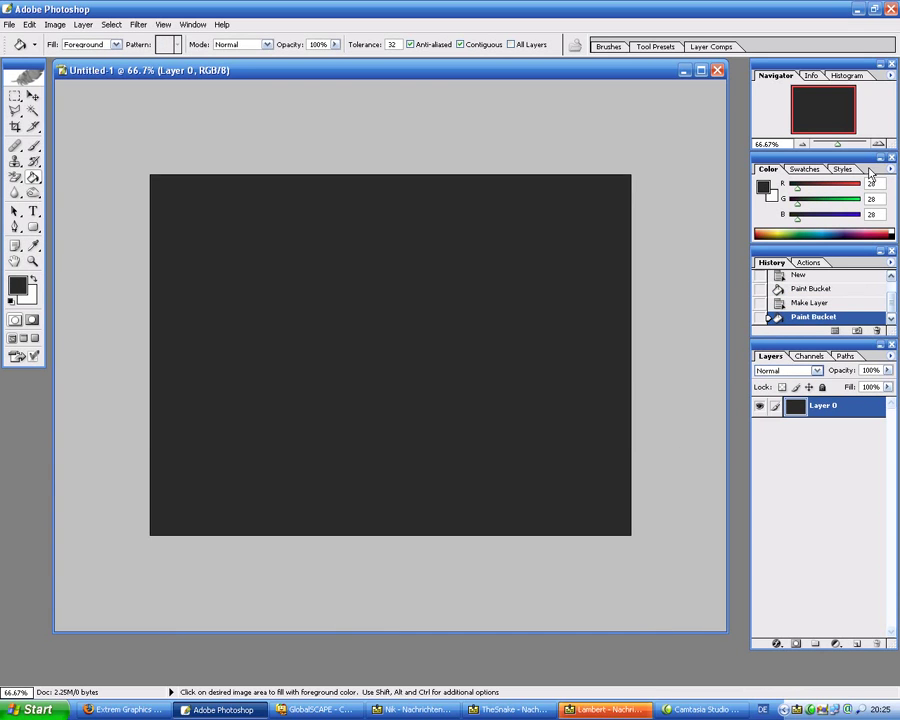
click(878, 144)
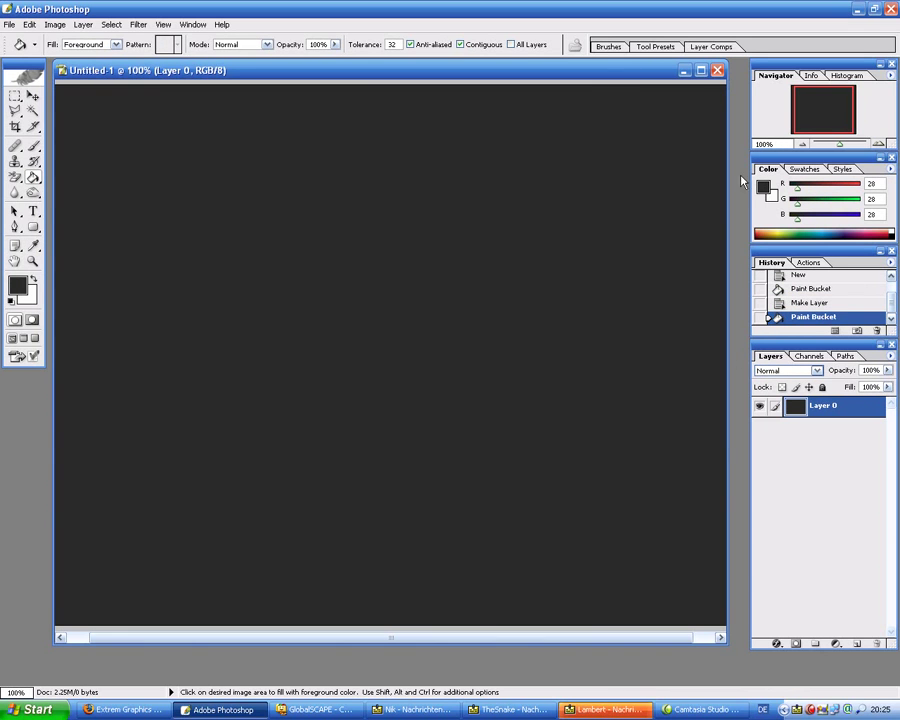
Step: Add an empty Layer 1 above Layer 0 and choose the Elliptical Marquee
drag(728, 646, 820, 680)
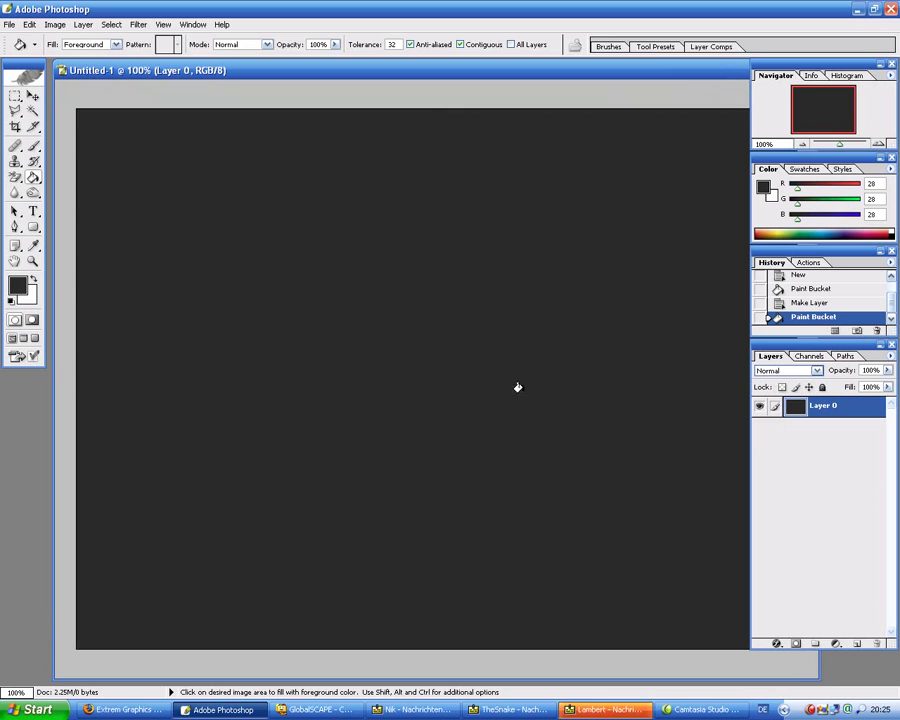
drag(223, 70, 179, 68)
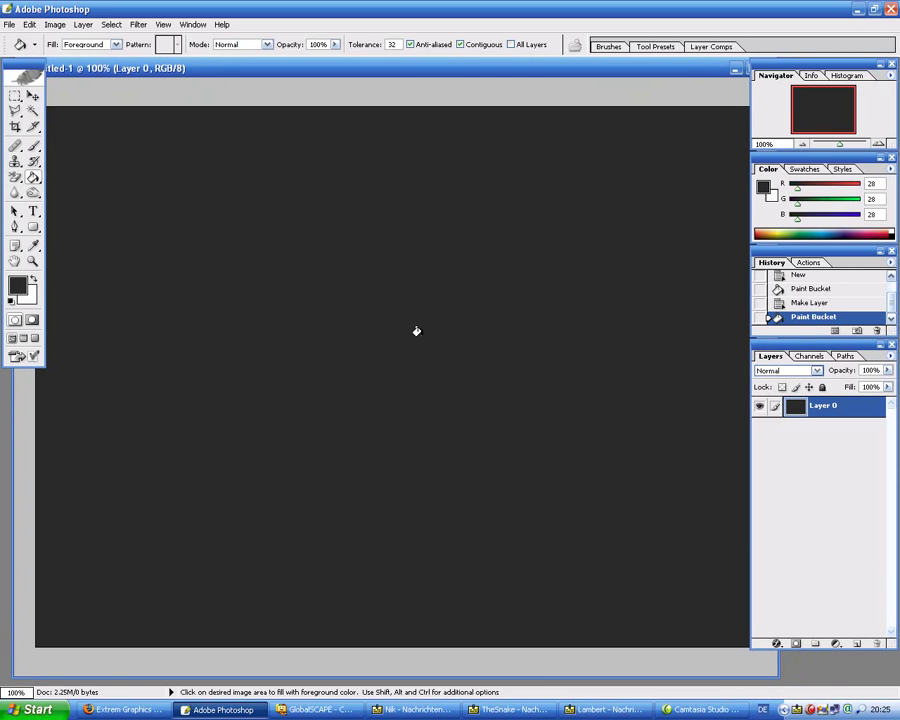
click(15, 95)
click(70, 104)
click(857, 643)
Step: Select a wide ellipse positioned so its top half extends past the canvas's upper edge
drag(196, 88, 658, 297)
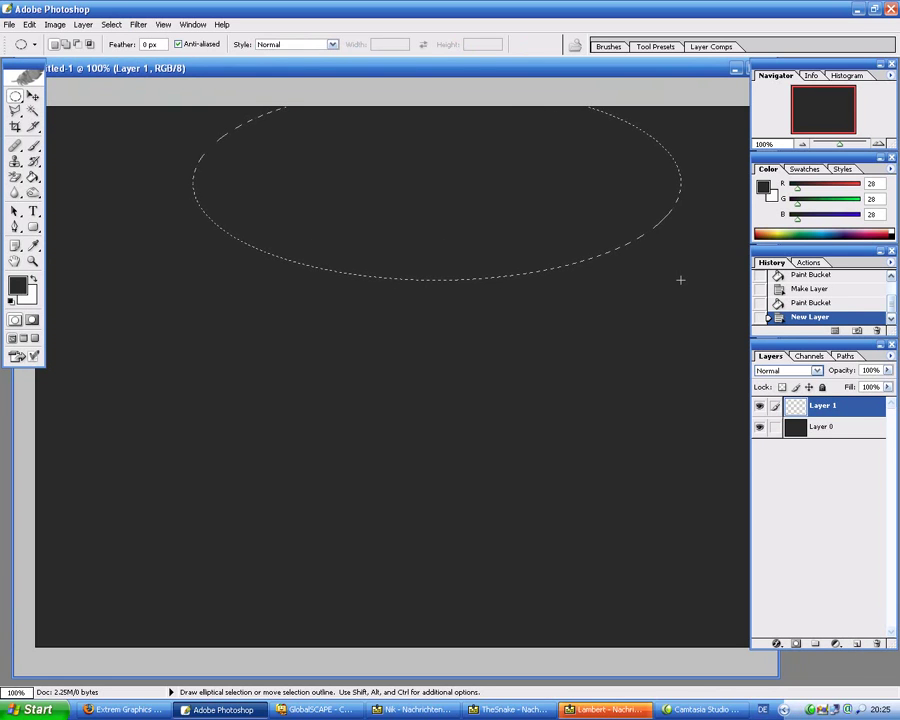
drag(420, 205, 376, 135)
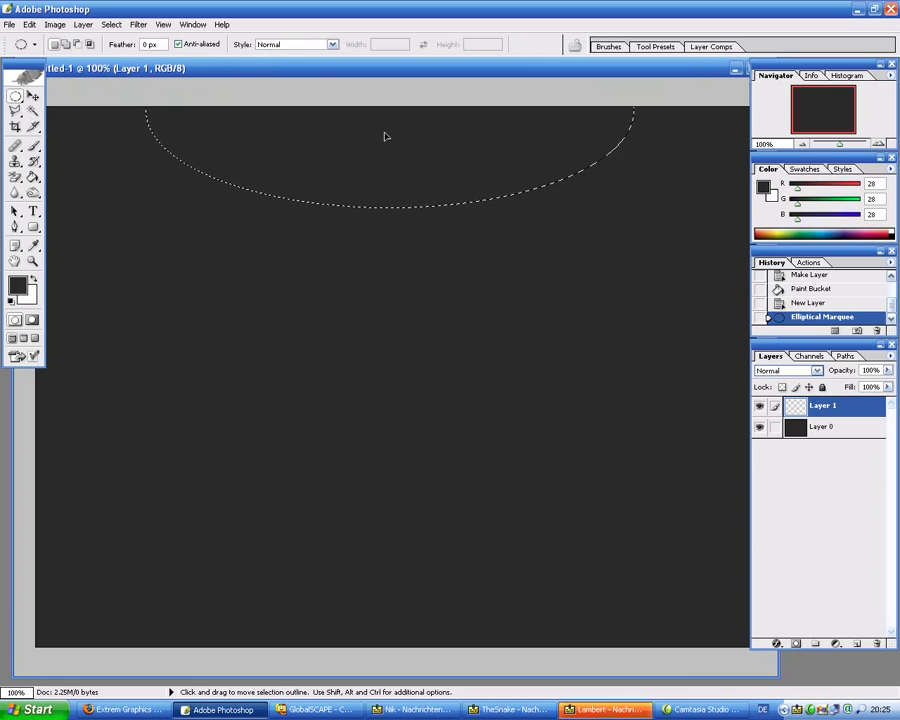
drag(376, 135, 391, 139)
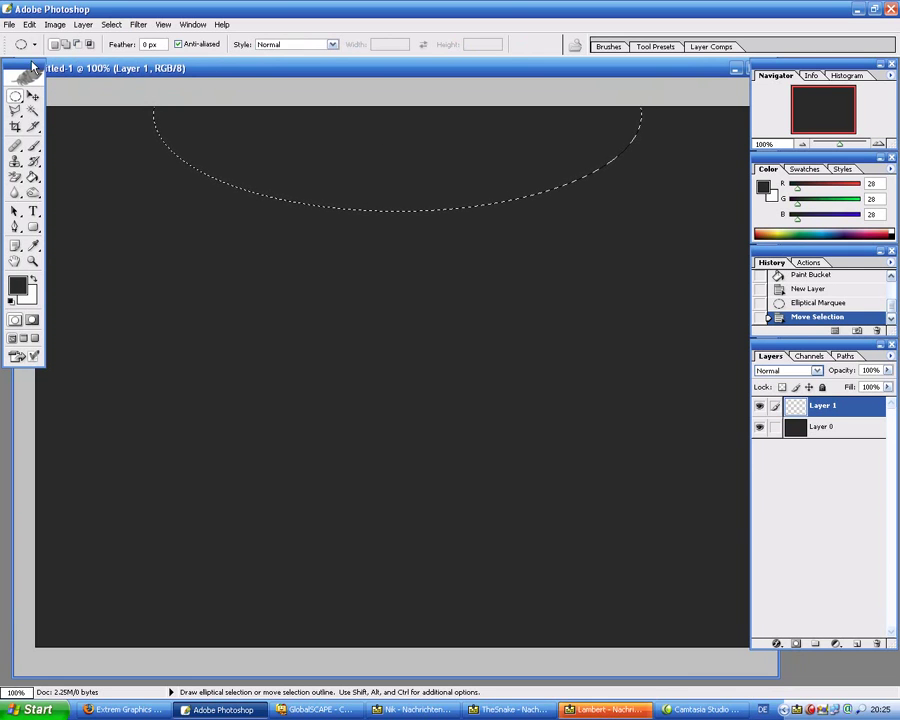
drag(224, 70, 297, 65)
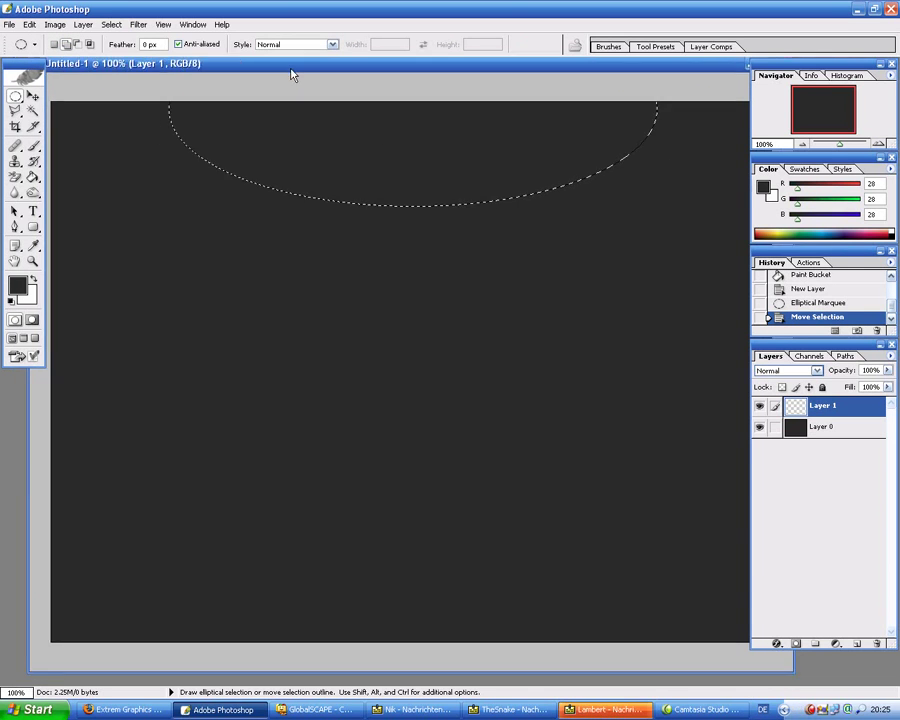
mouse_move(251, 146)
mouse_down()
mouse_move(89, 256)
mouse_move(170, 74)
mouse_move(84, 116)
mouse_up()
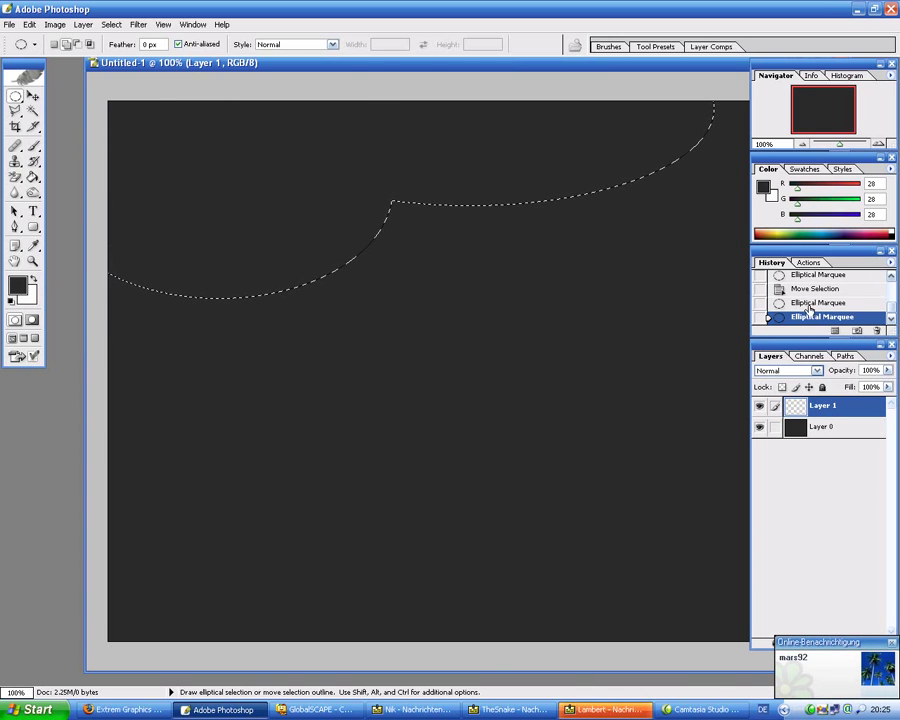
click(805, 289)
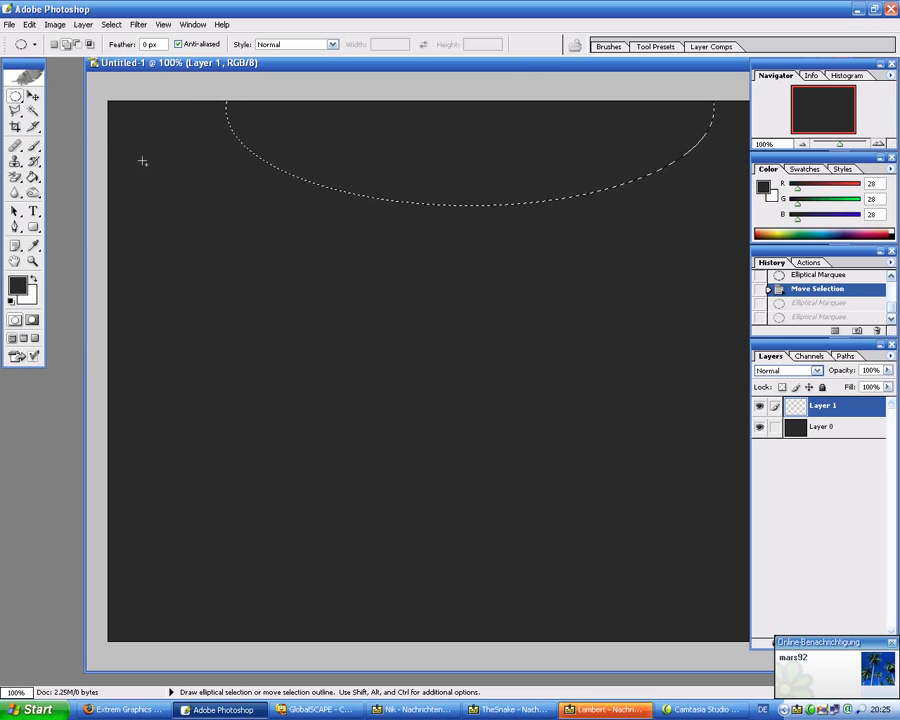
mouse_move(307, 66)
mouse_down()
mouse_move(207, 90)
mouse_move(224, 76)
mouse_up()
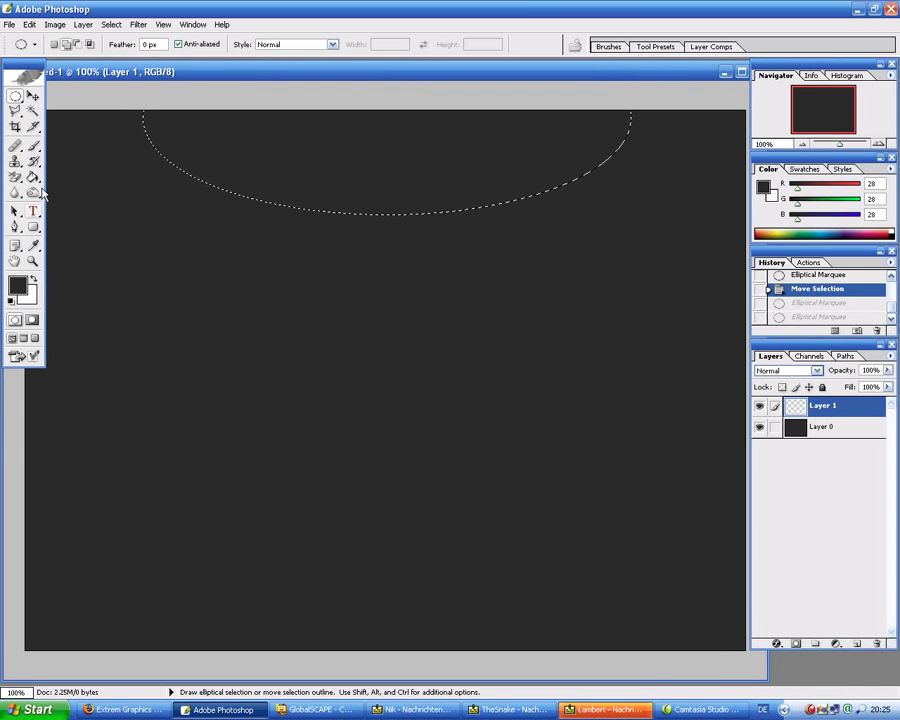
click(33, 177)
Step: Switch to the Gradient tool and set the gradient's left stop to #2C2C2C
click(14, 288)
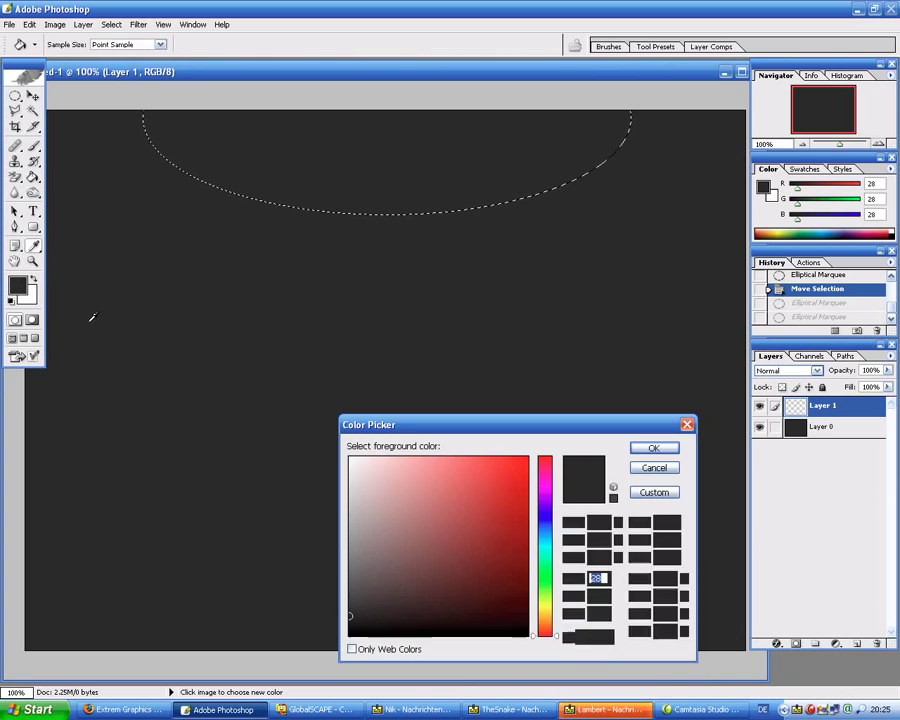
click(655, 446)
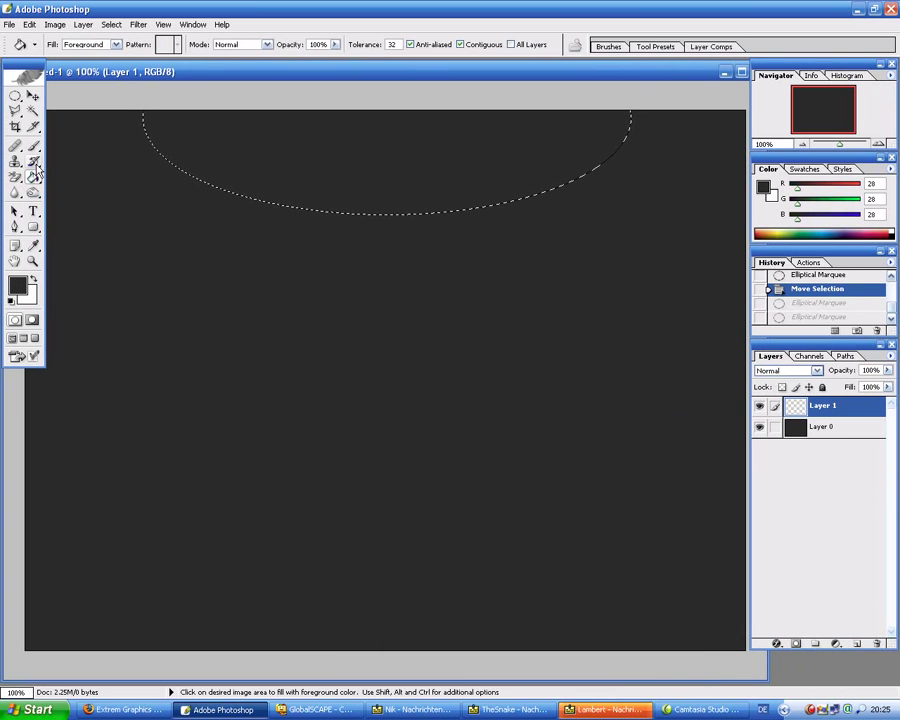
right_click(33, 177)
click(80, 175)
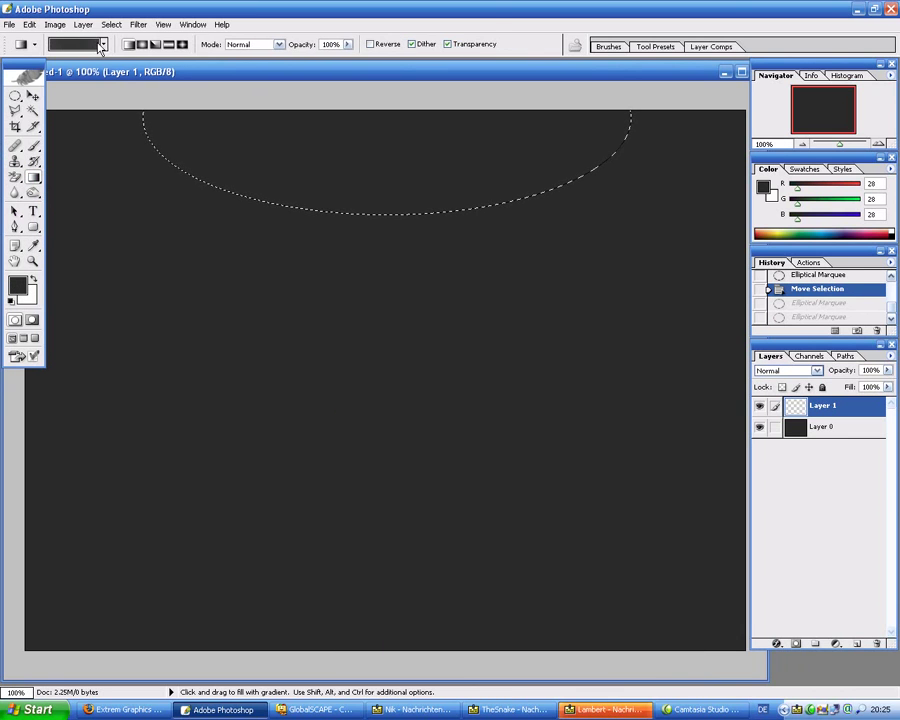
click(97, 45)
click(393, 477)
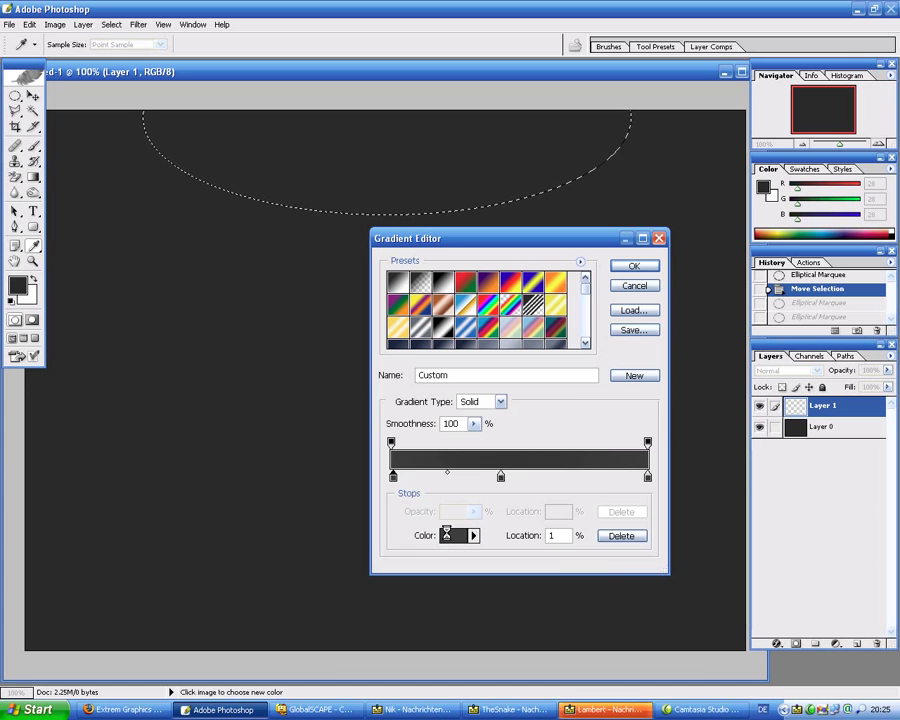
click(448, 535)
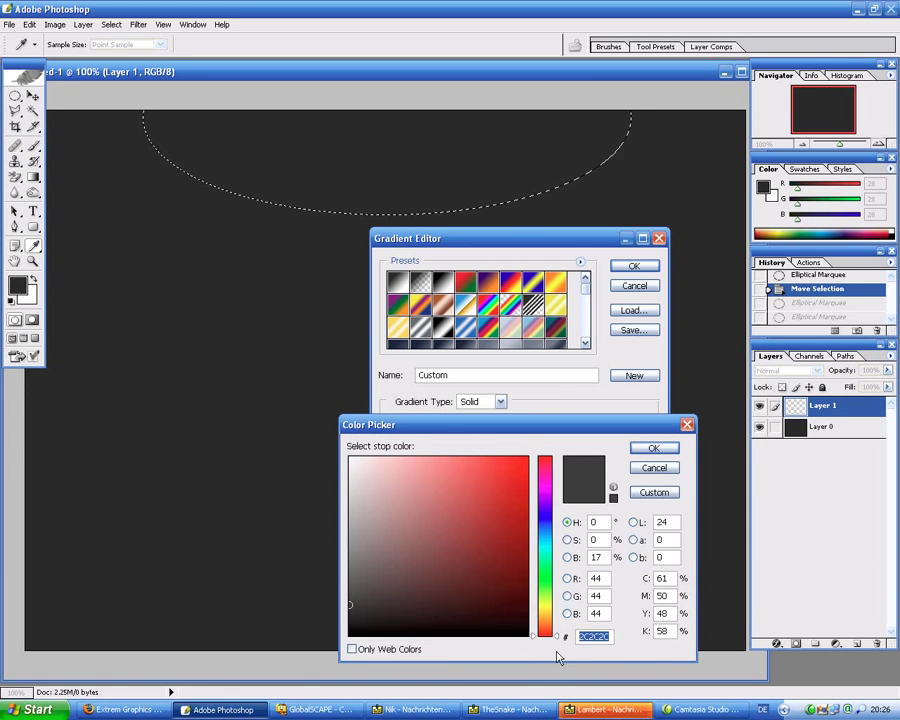
click(608, 636)
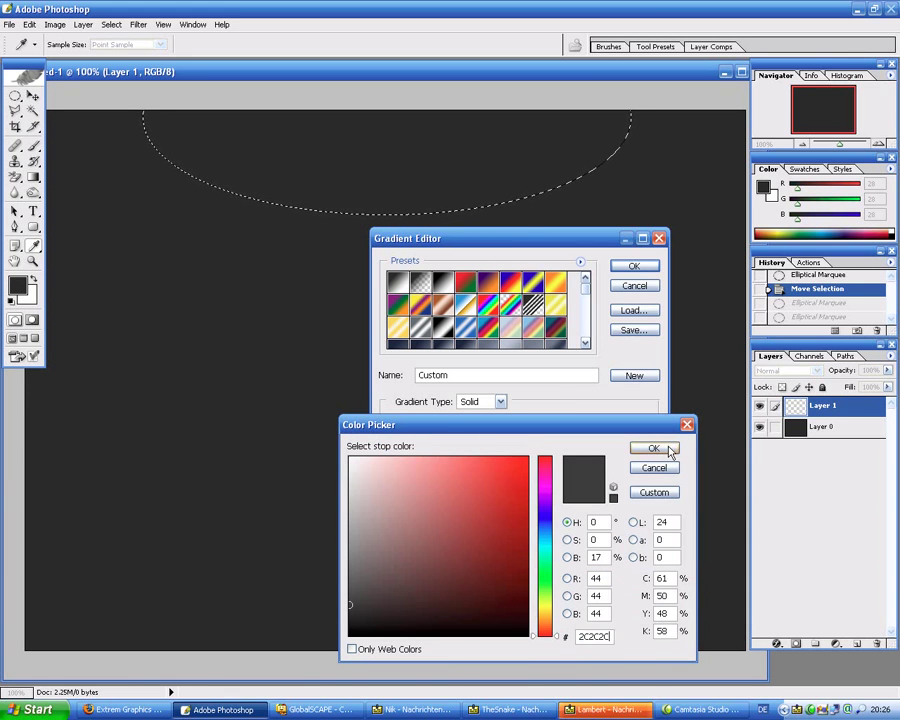
click(653, 448)
Step: Add a #252525 stop at 43%, set the right stop to #2C2C2C, and accept the gradient
click(502, 476)
click(455, 536)
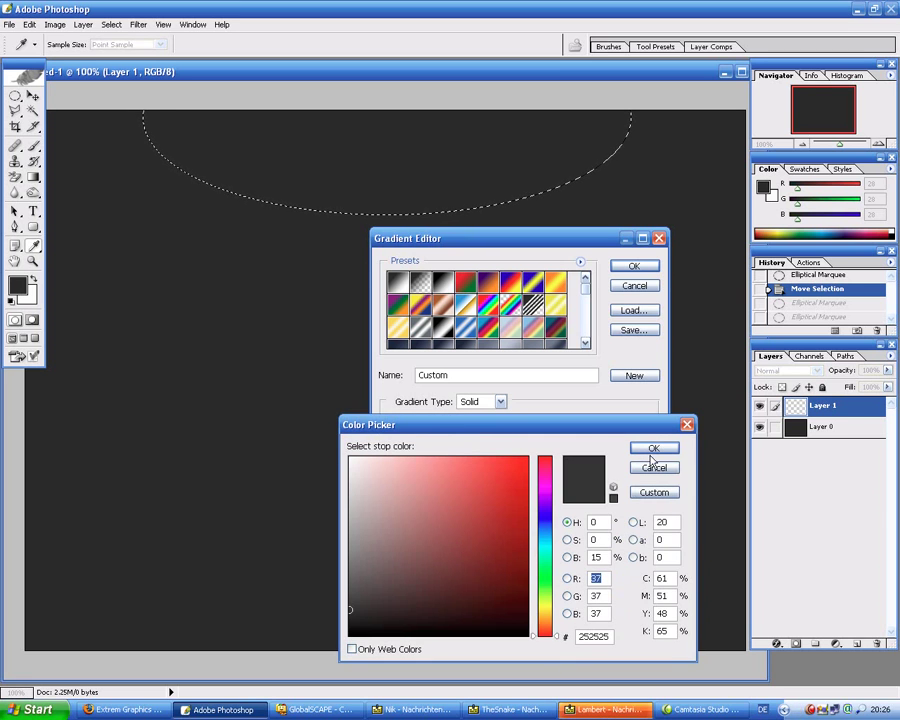
click(653, 448)
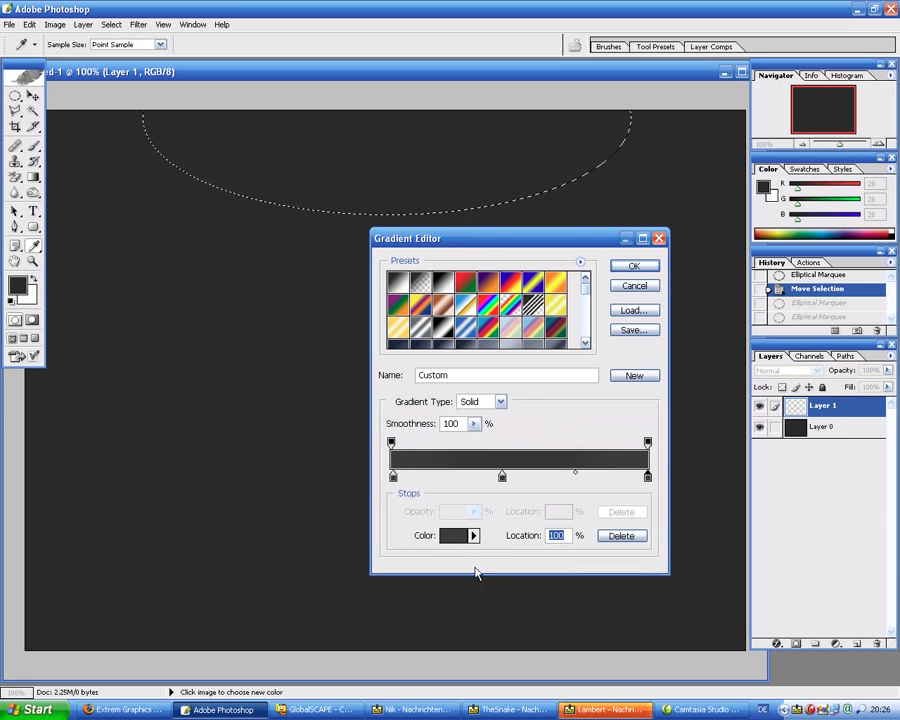
click(455, 536)
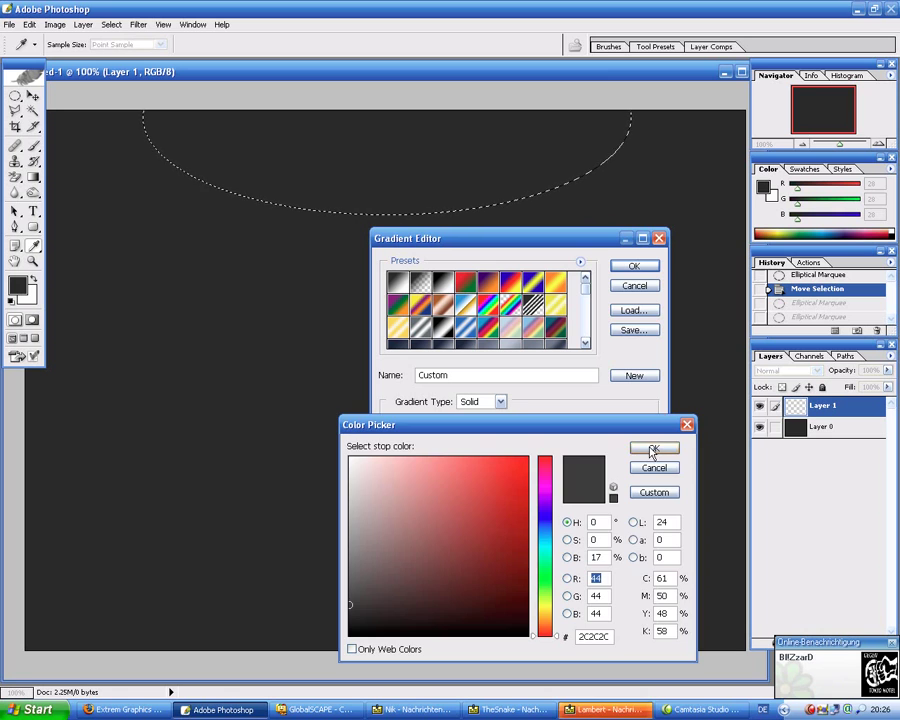
click(653, 448)
click(633, 267)
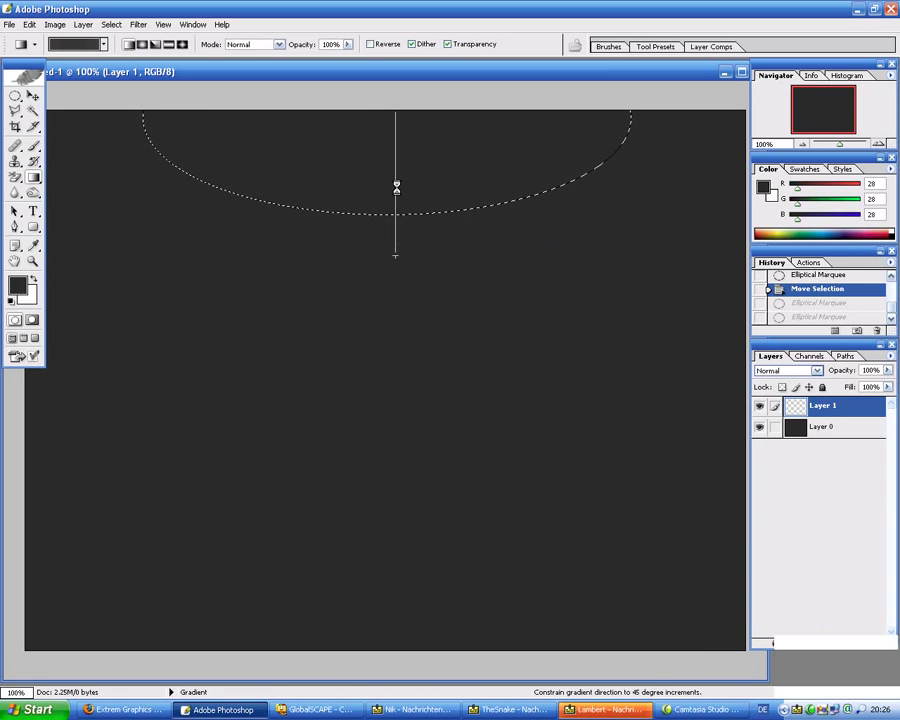
Step: Drag the dark-grey gradient vertically through the elliptical selection on Layer 1
drag(395, 256, 395, 256)
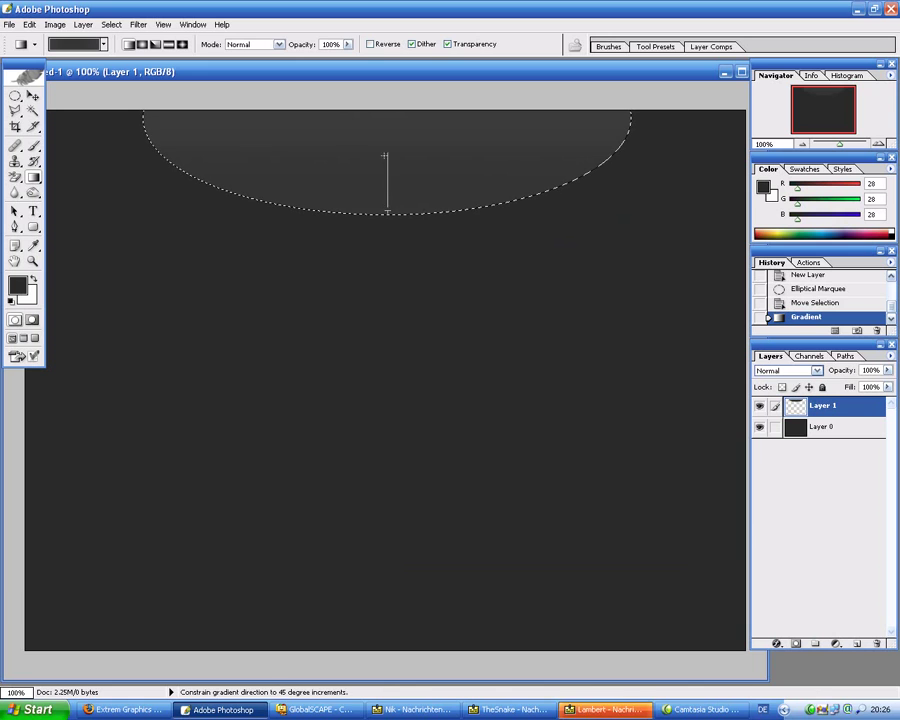
mouse_move(385, 132)
mouse_down()
mouse_move(379, 192)
mouse_move(391, 143)
mouse_up()
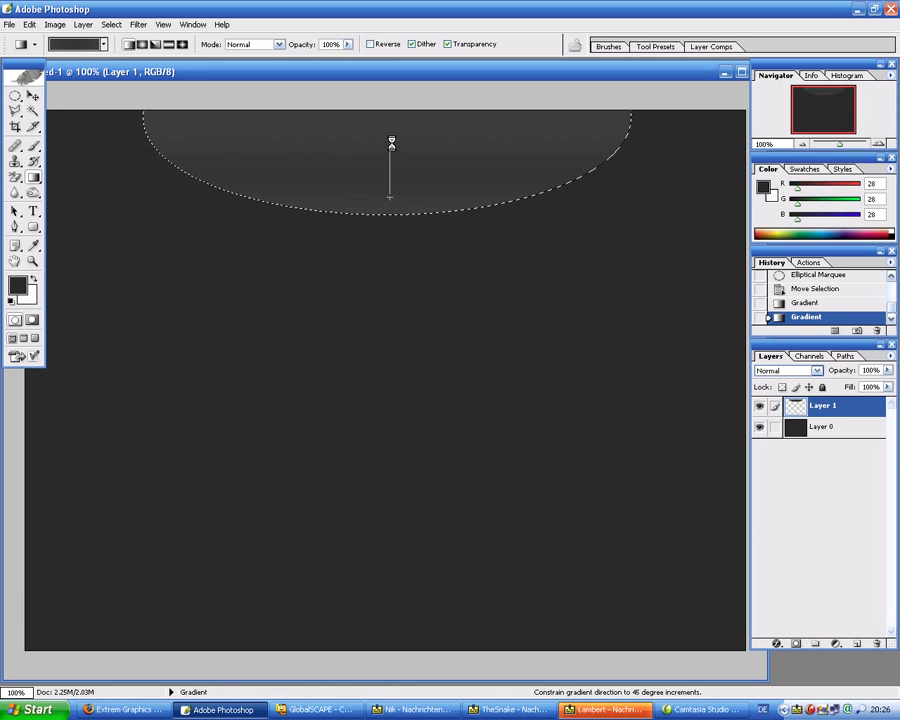
drag(407, 147, 405, 102)
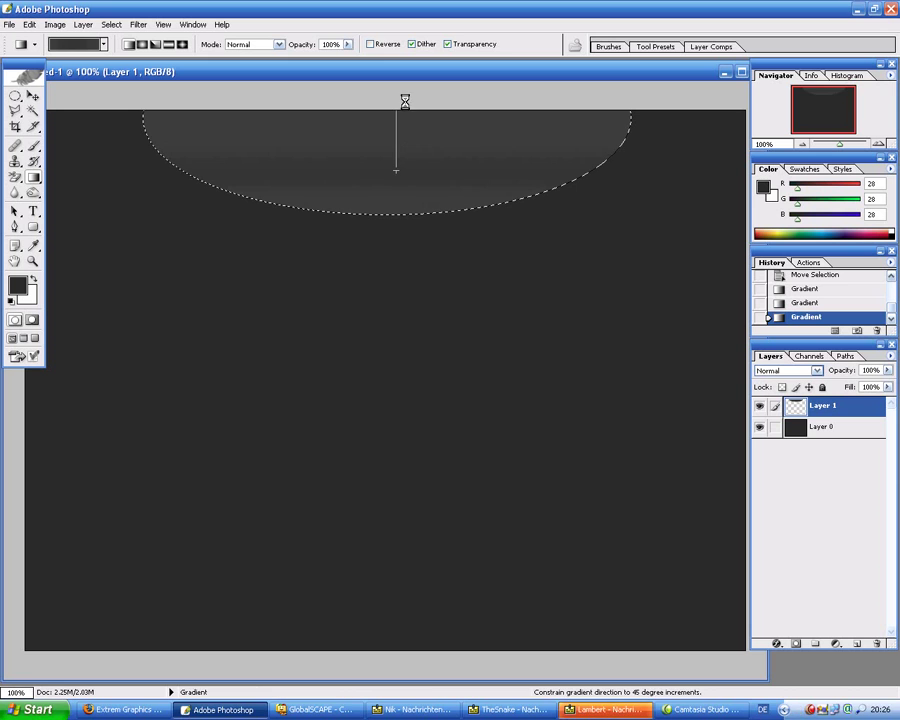
drag(386, 188, 396, 114)
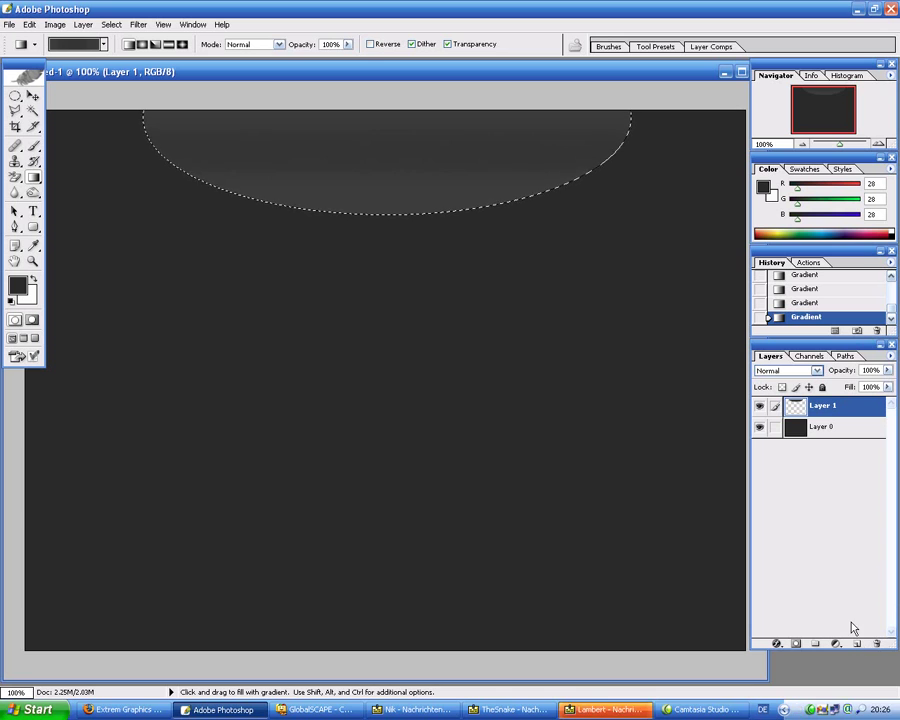
click(893, 644)
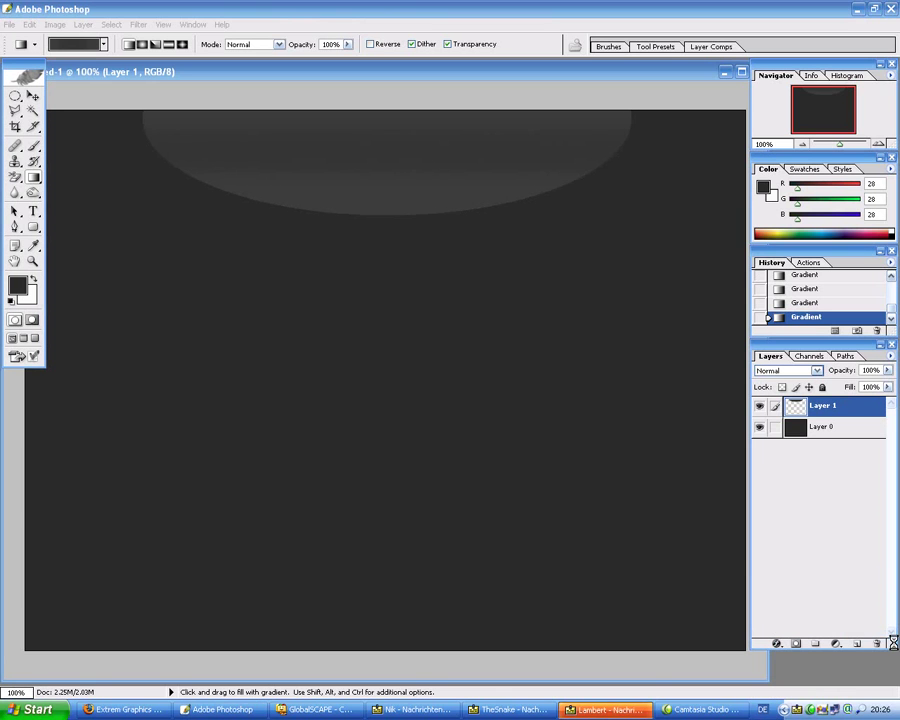
click(230, 76)
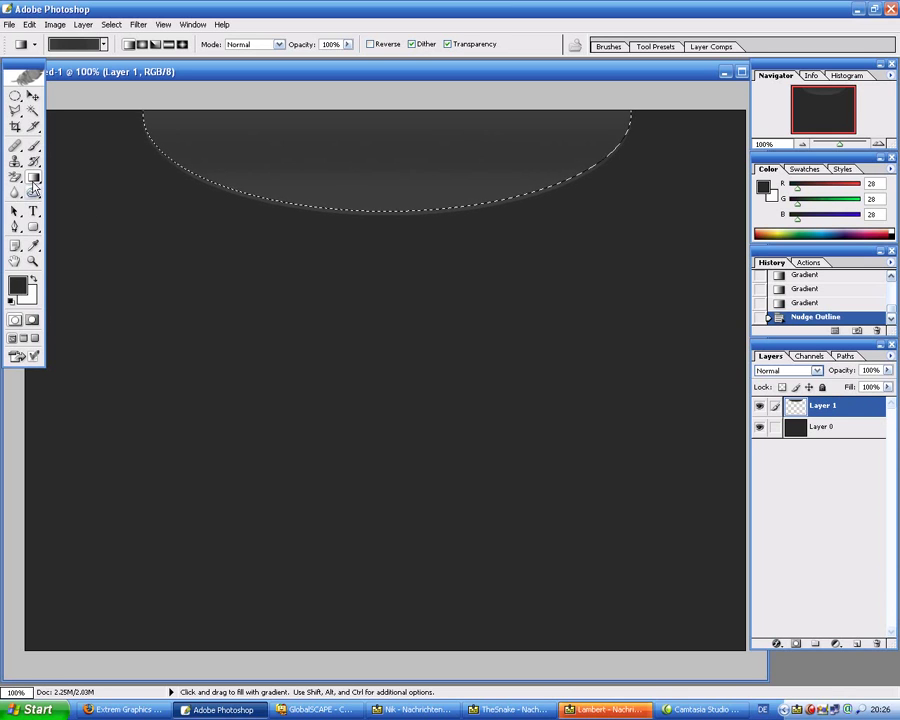
Step: Paint Bucket the ellipse dark, then a lighter grey, nudging the selection up between fills
drag(33, 177, 96, 191)
click(305, 149)
key(Up)
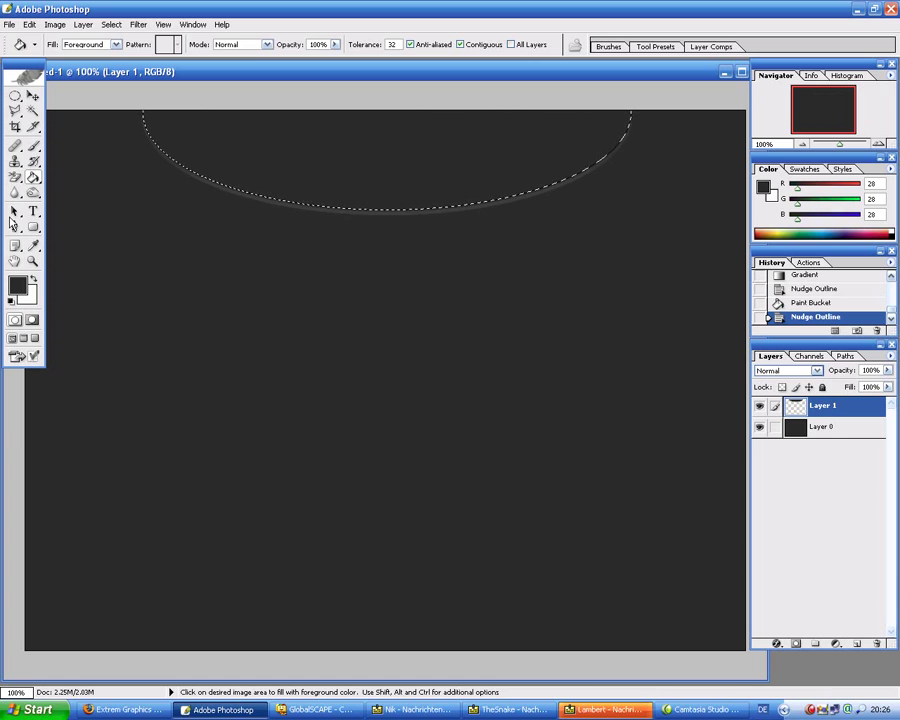
drag(33, 177, 80, 203)
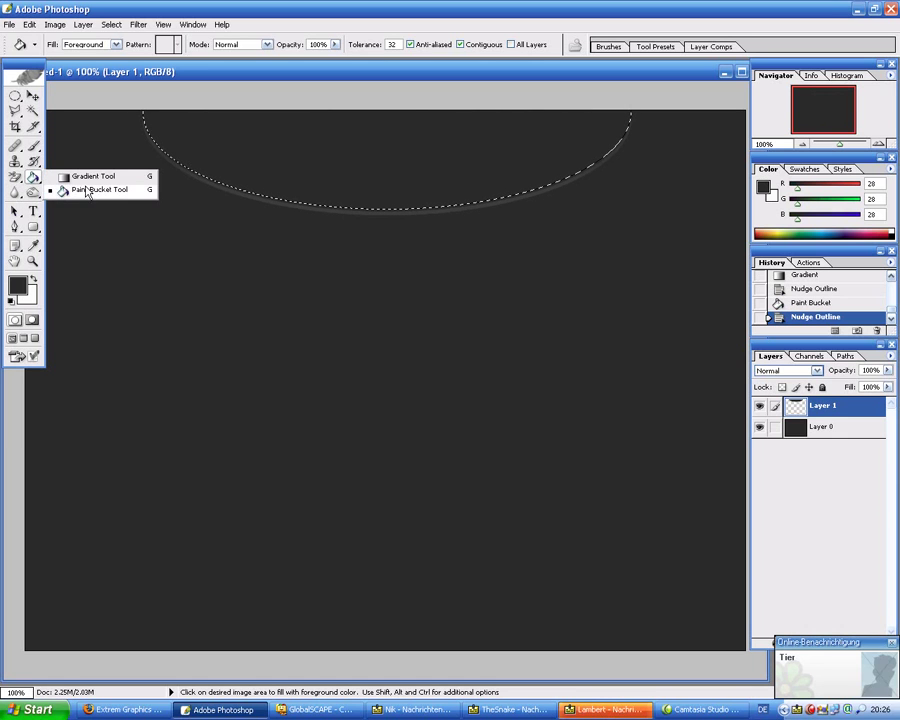
click(17, 285)
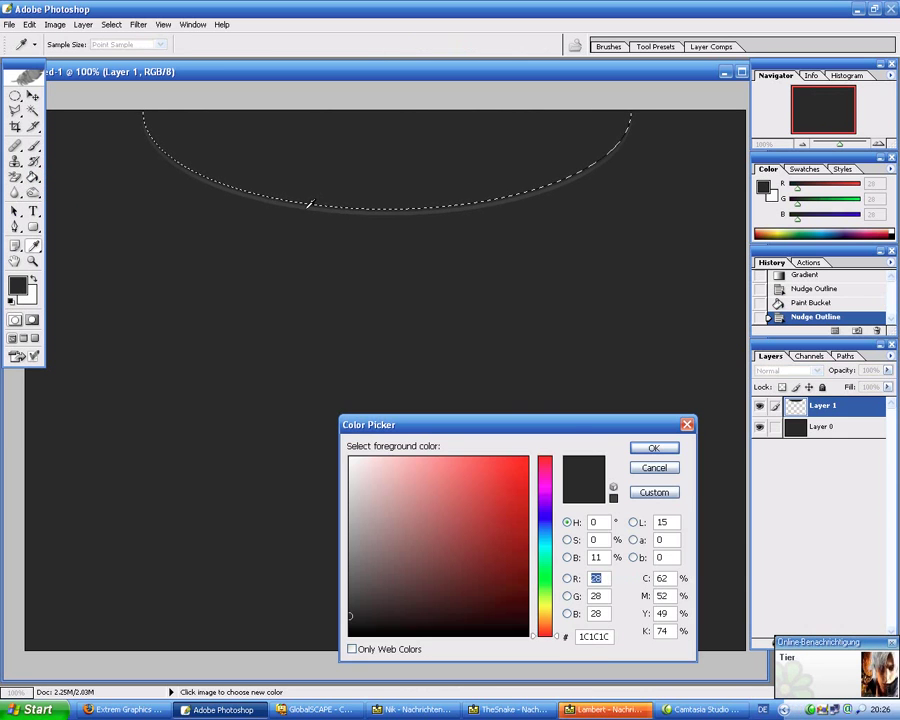
click(577, 377)
click(654, 448)
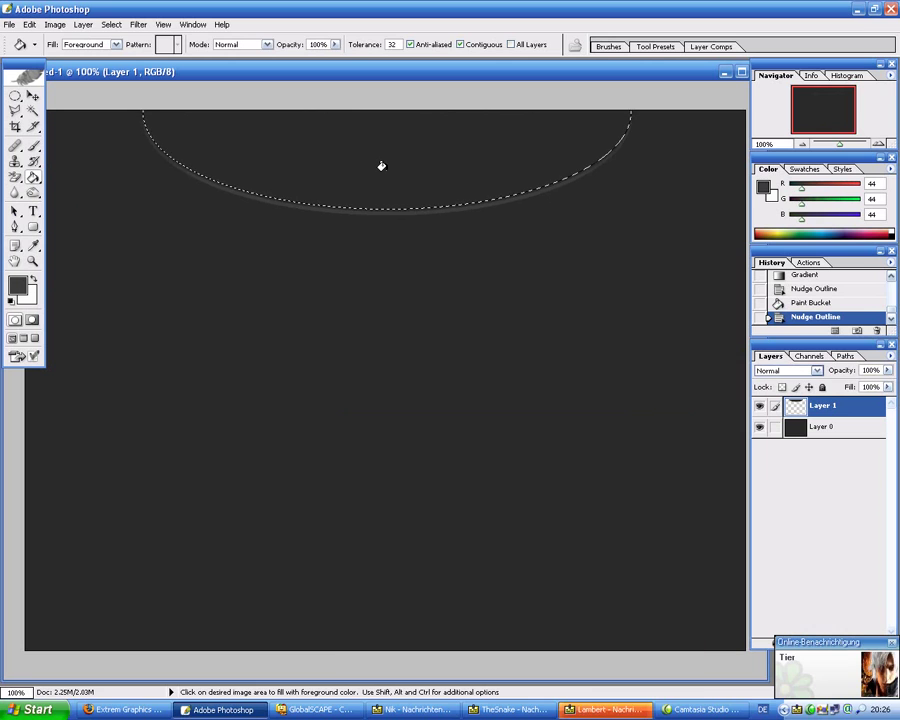
click(386, 171)
key(Up)
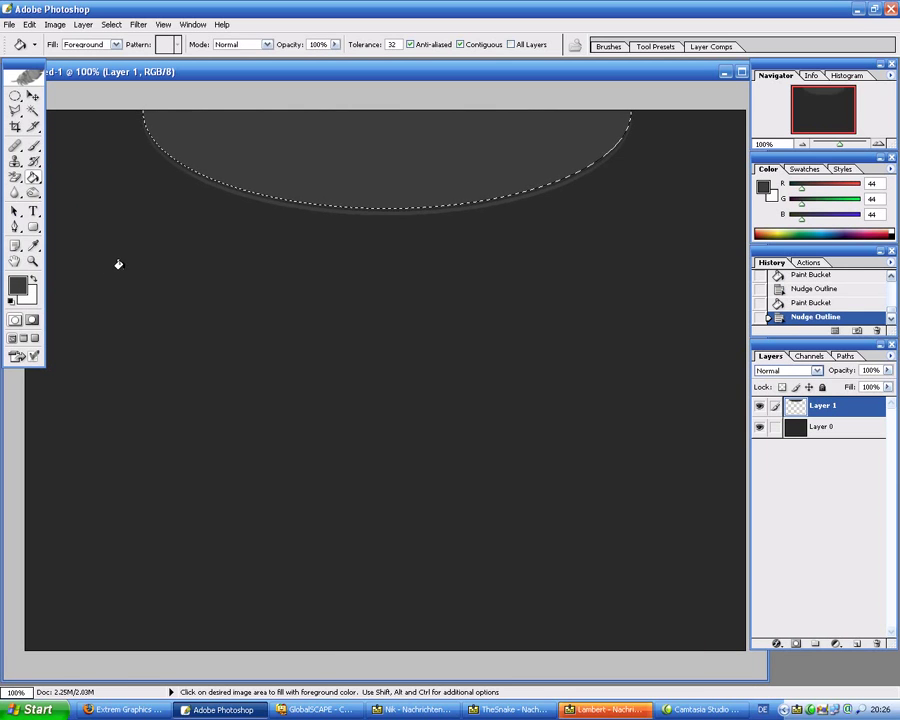
Step: Add black and dark grey rim bands, nudging the selection up after each fill
click(17, 285)
click(350, 633)
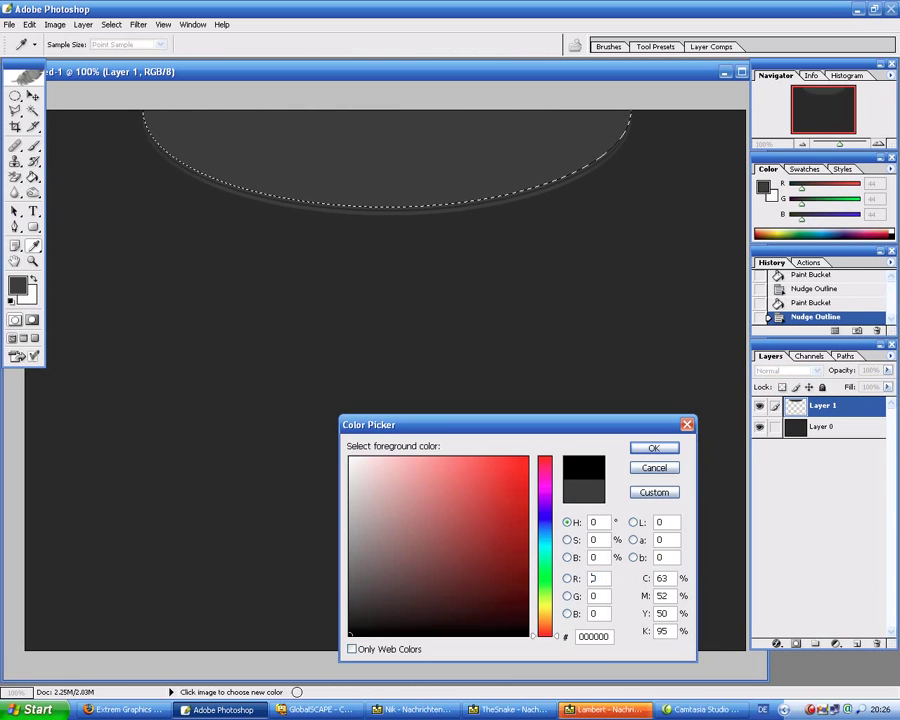
click(651, 452)
click(313, 173)
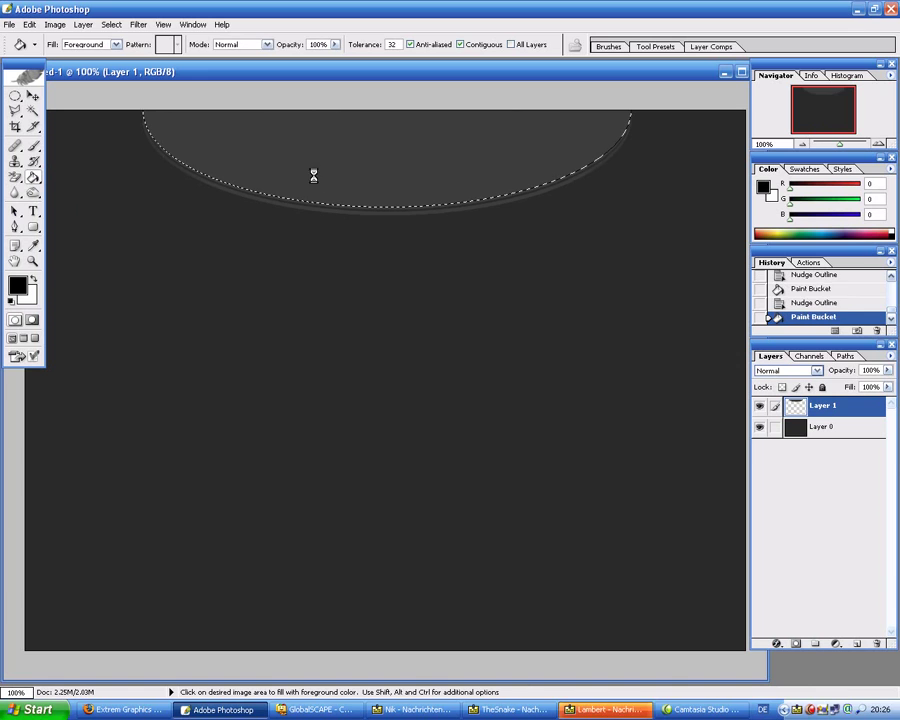
key(Up)
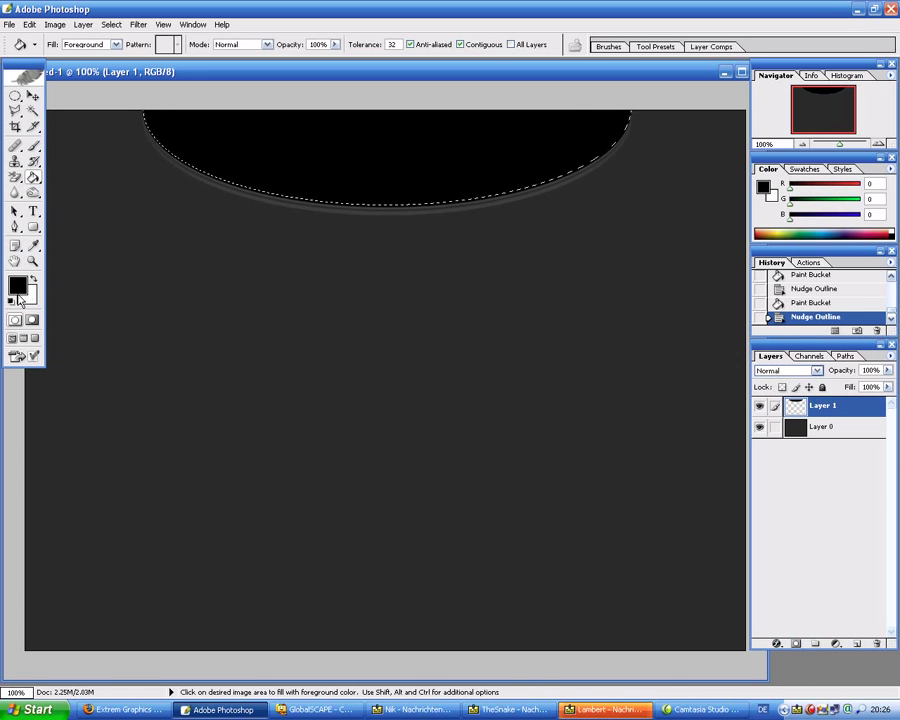
click(17, 285)
click(327, 207)
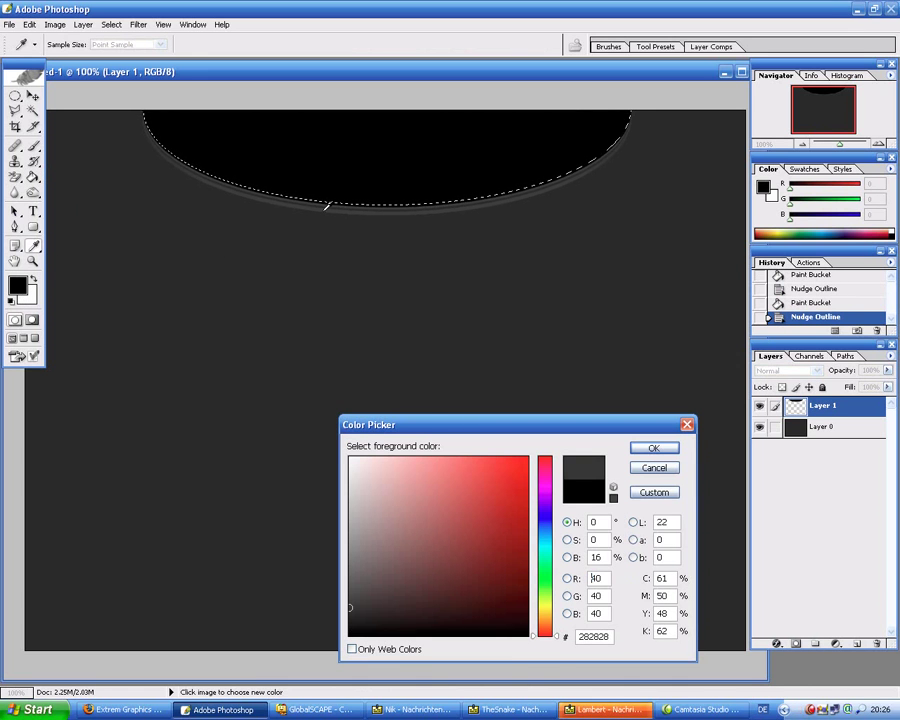
click(653, 447)
click(377, 170)
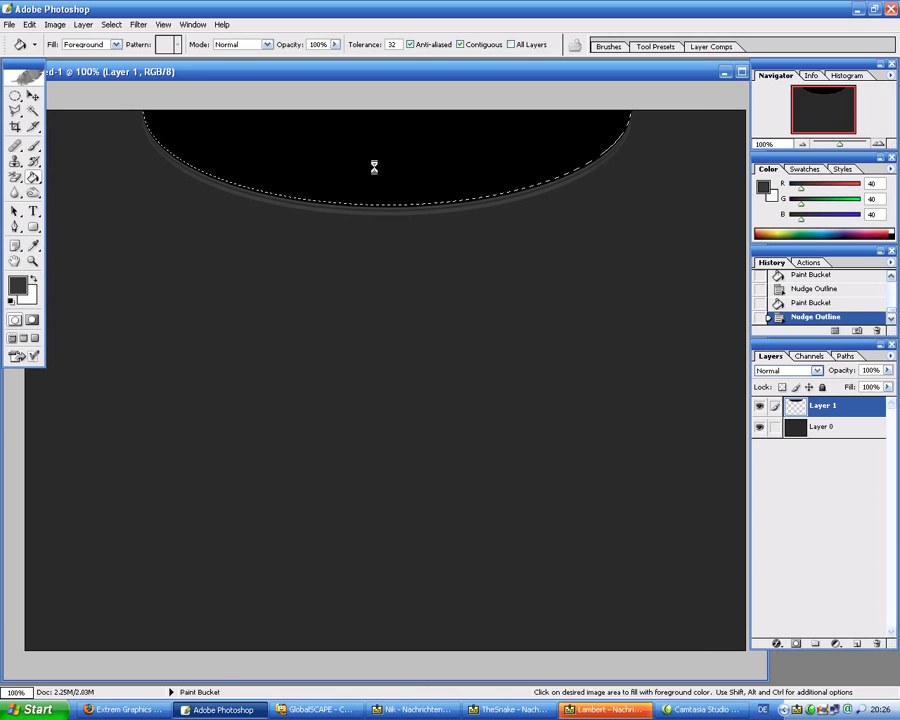
Step: Add one more black band, then refill the nudged ellipse with flat #2C2C2C grey
key(Up)
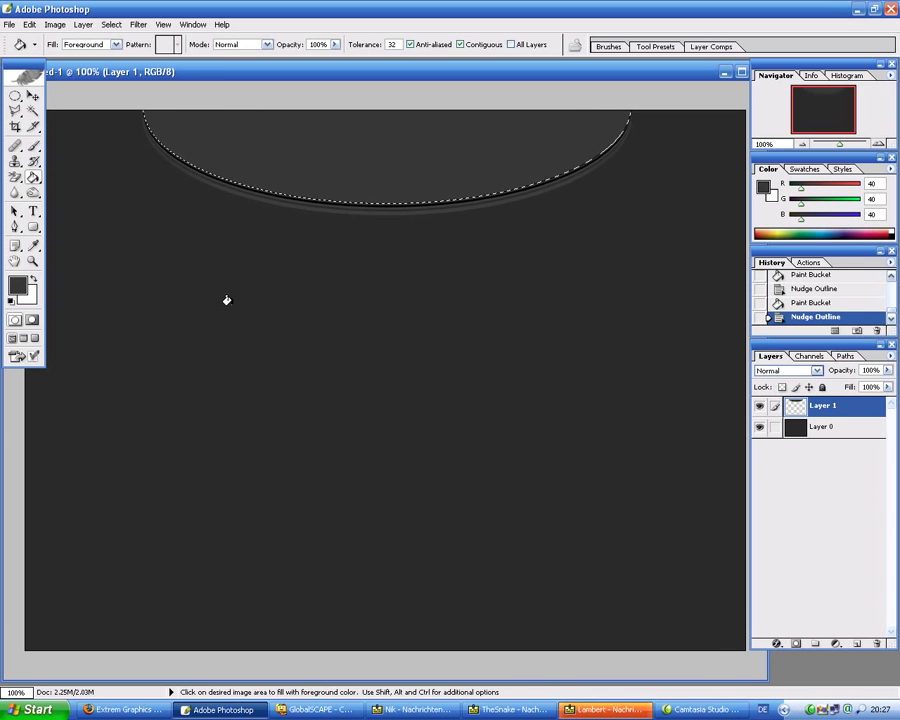
click(10, 302)
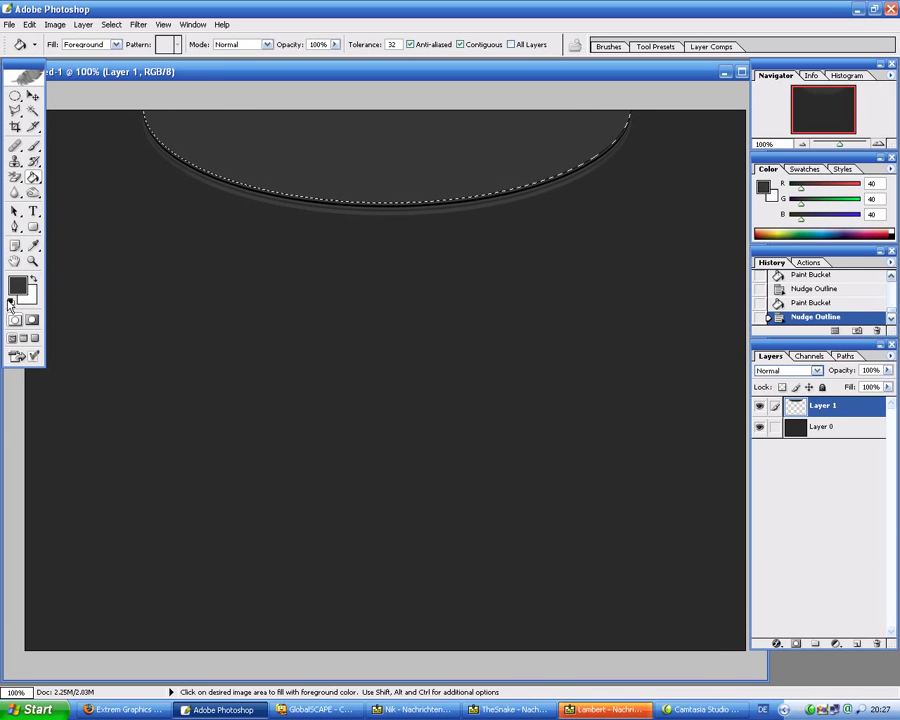
click(243, 157)
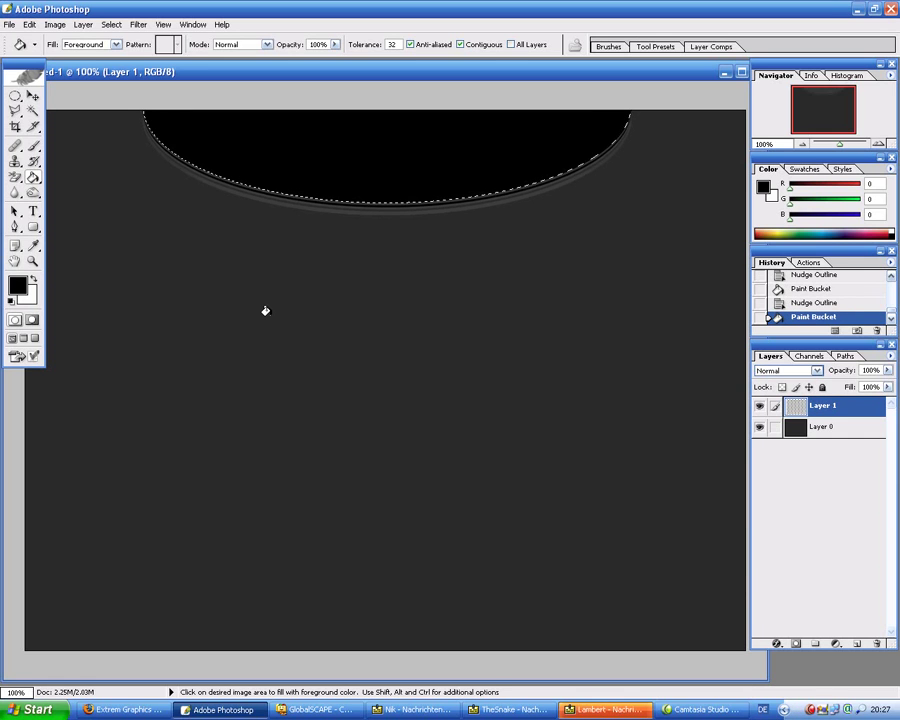
key(Up)
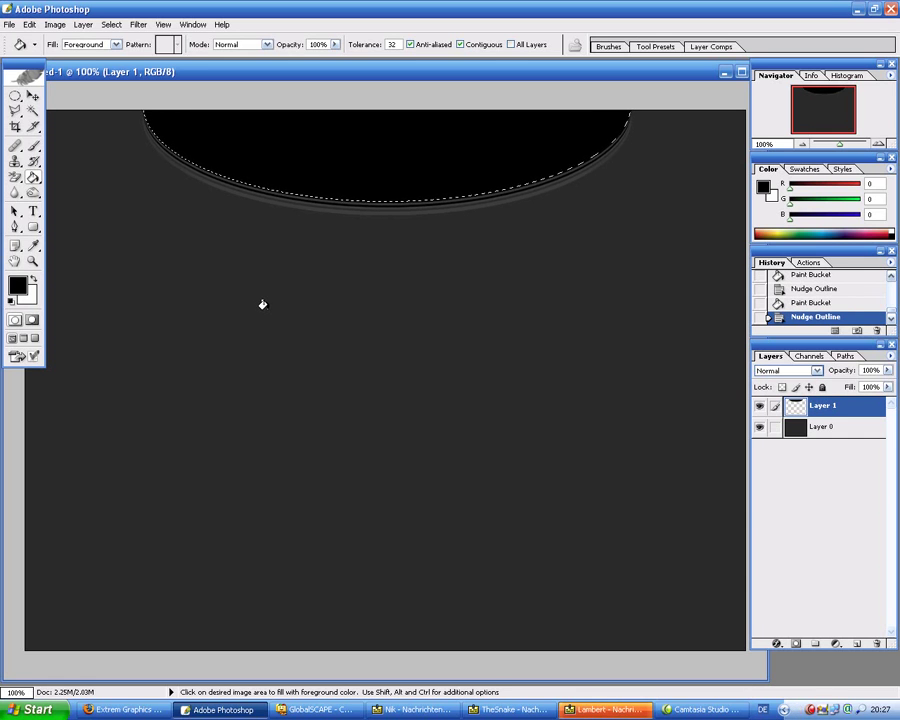
click(18, 286)
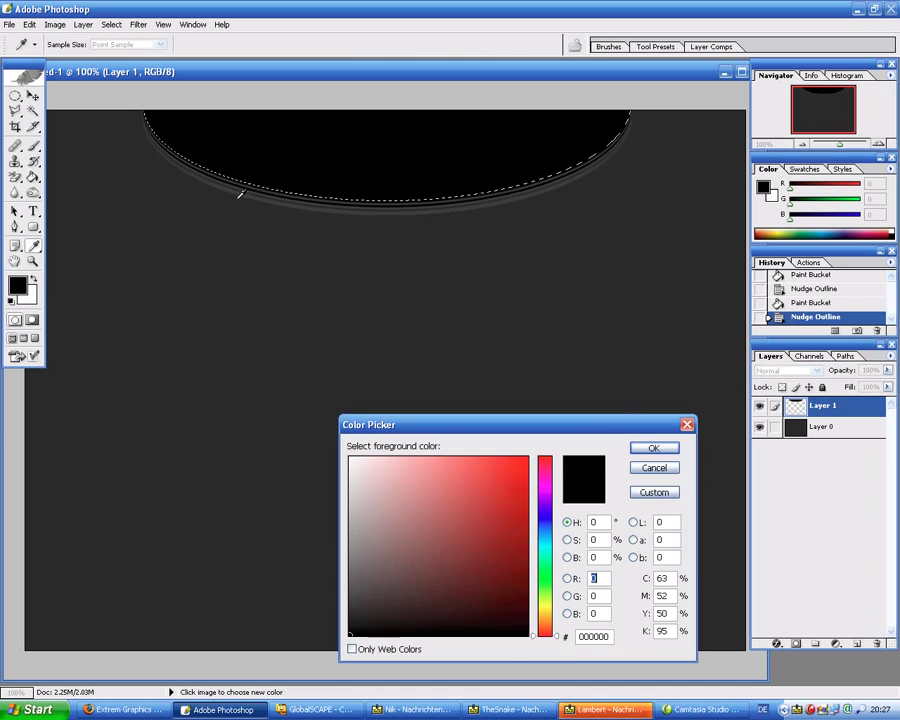
click(263, 194)
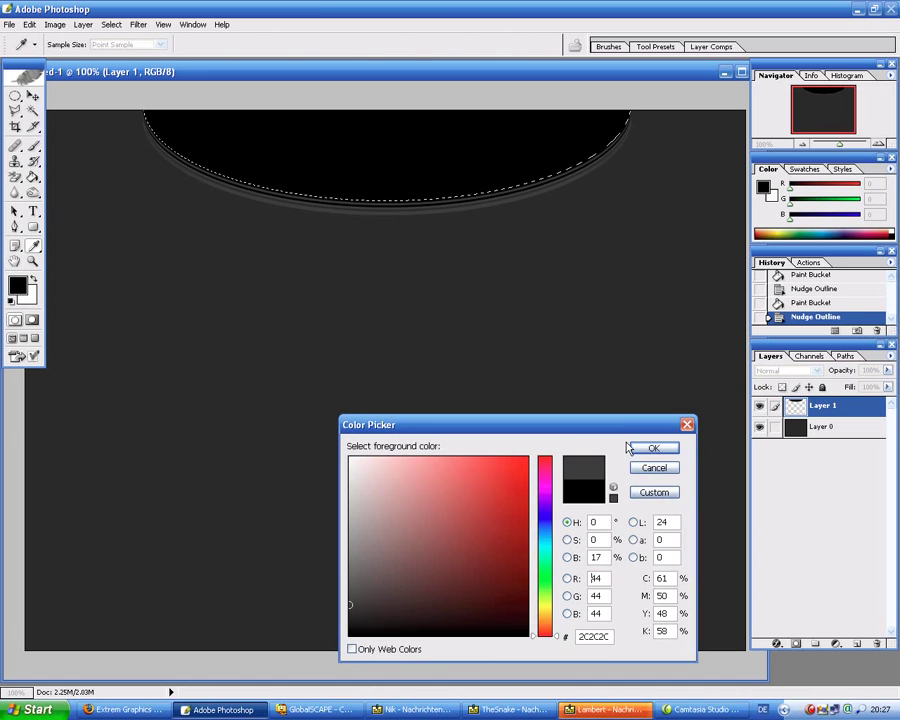
click(653, 448)
key(g)
click(382, 168)
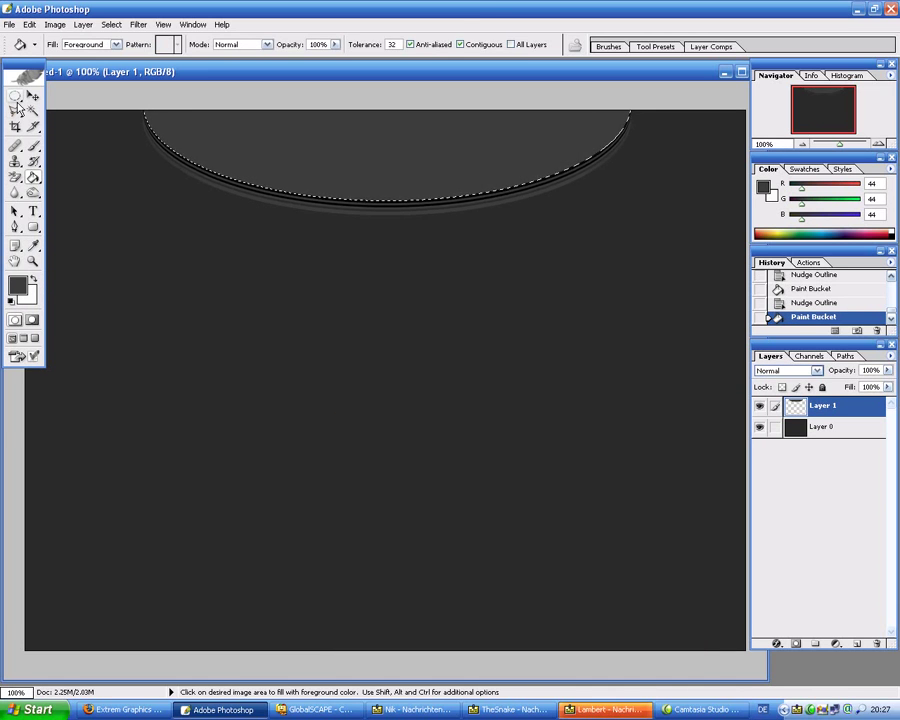
key(m)
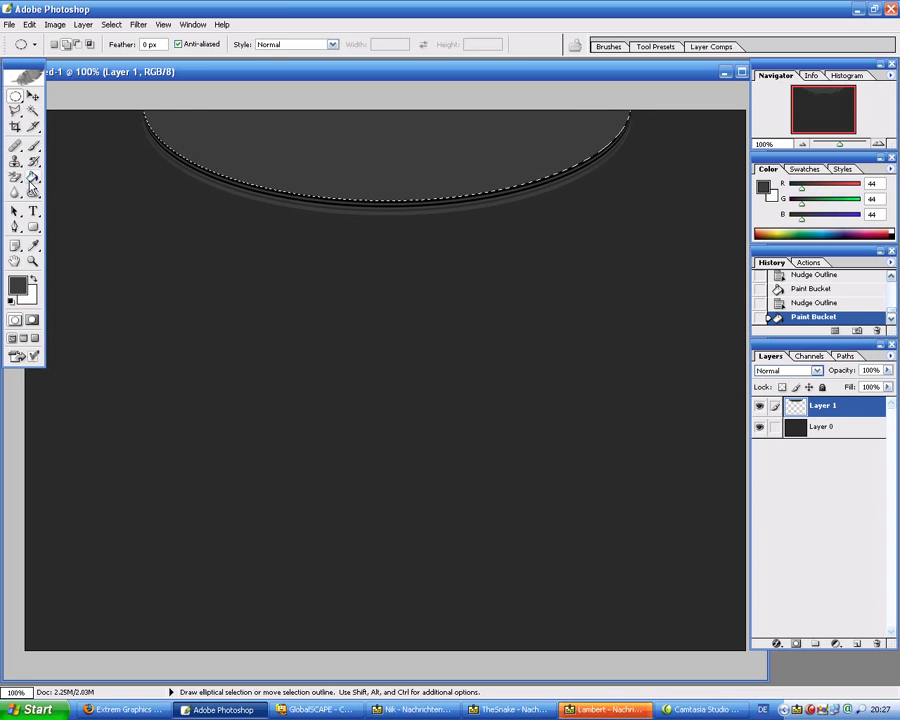
Step: Keep the ellipse selection and add an empty Layer 2 above Layer 1
right_click(393, 199)
click(376, 177)
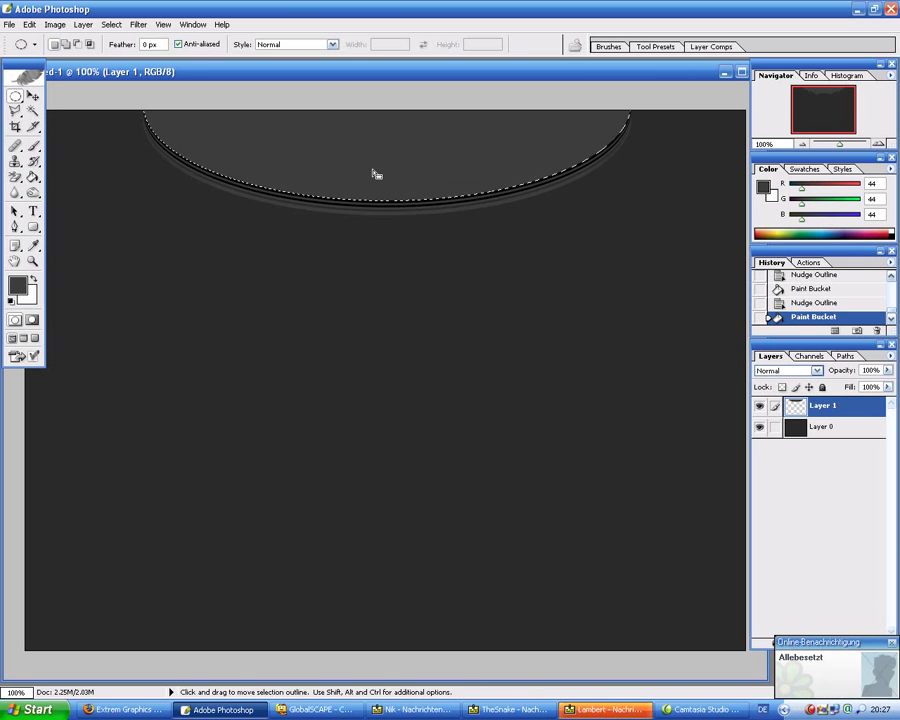
click(894, 643)
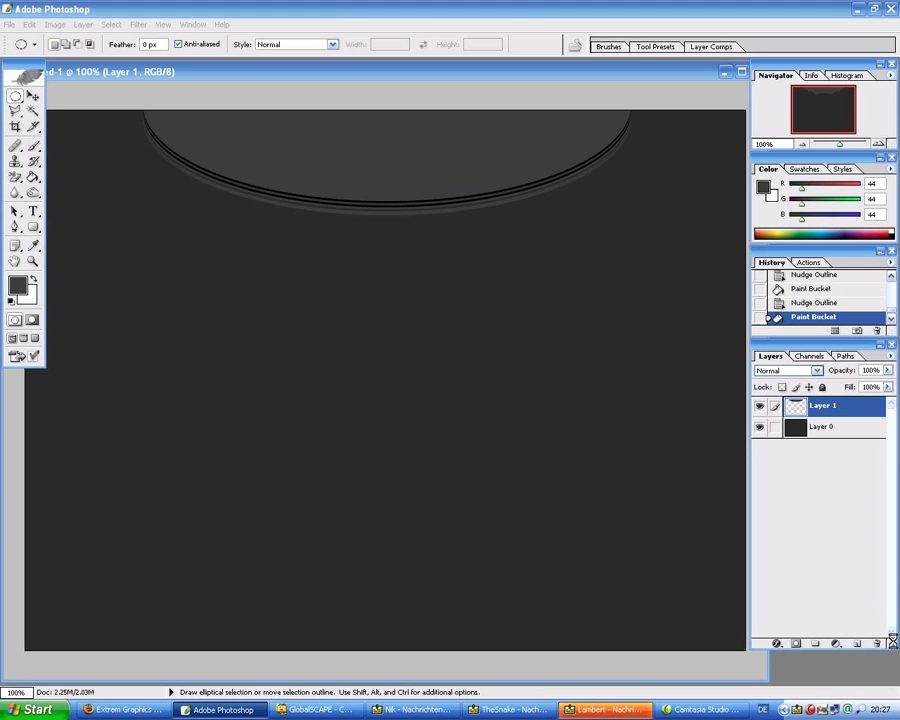
click(858, 644)
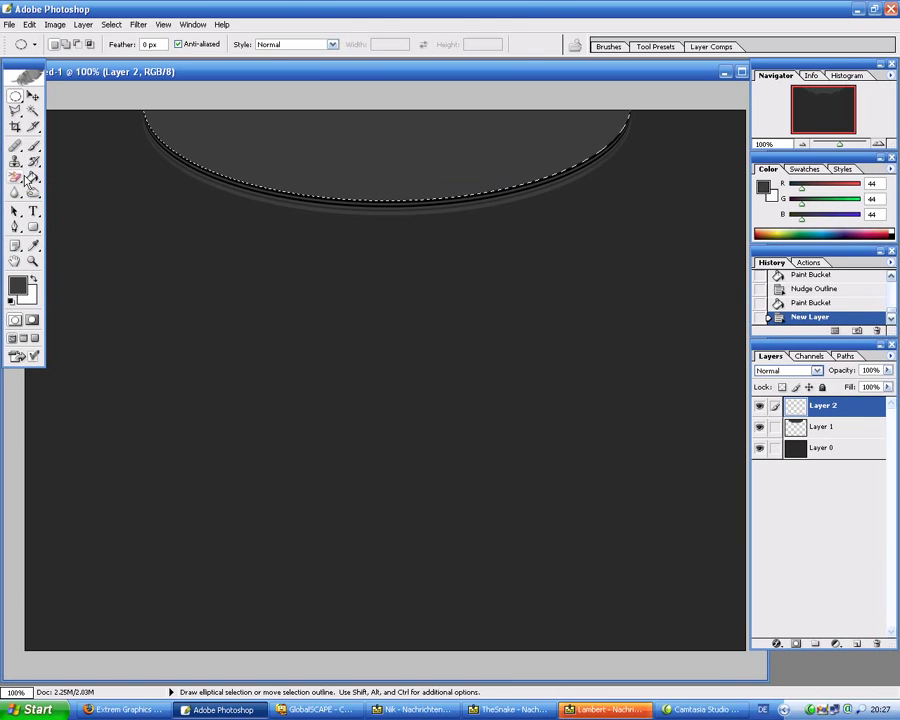
click(33, 177)
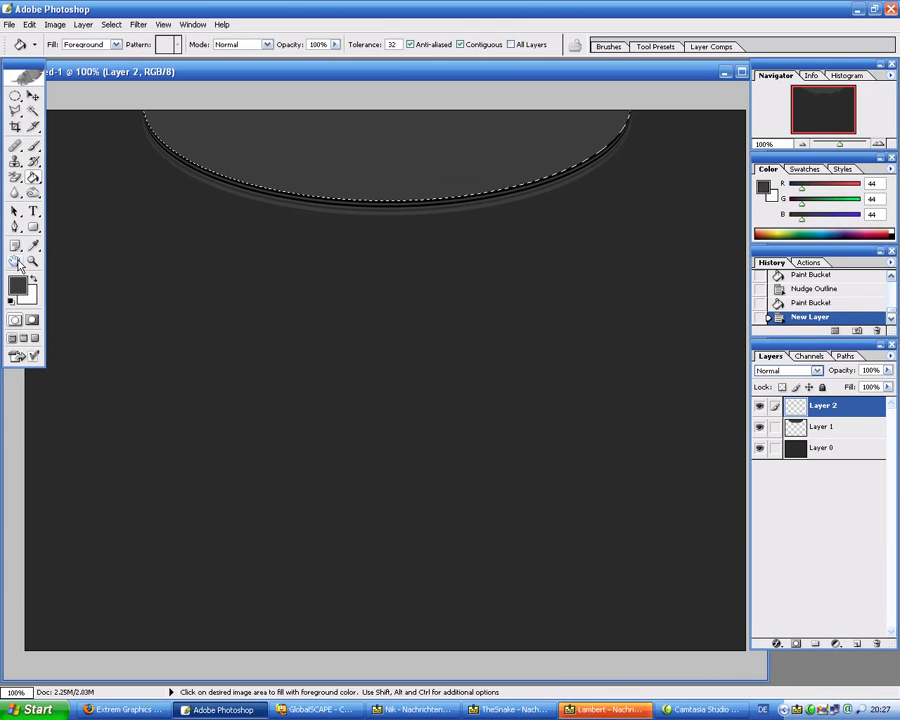
click(33, 146)
mouse_move(33, 177)
mouse_down()
mouse_move(63, 200)
mouse_move(85, 175)
mouse_up()
click(63, 196)
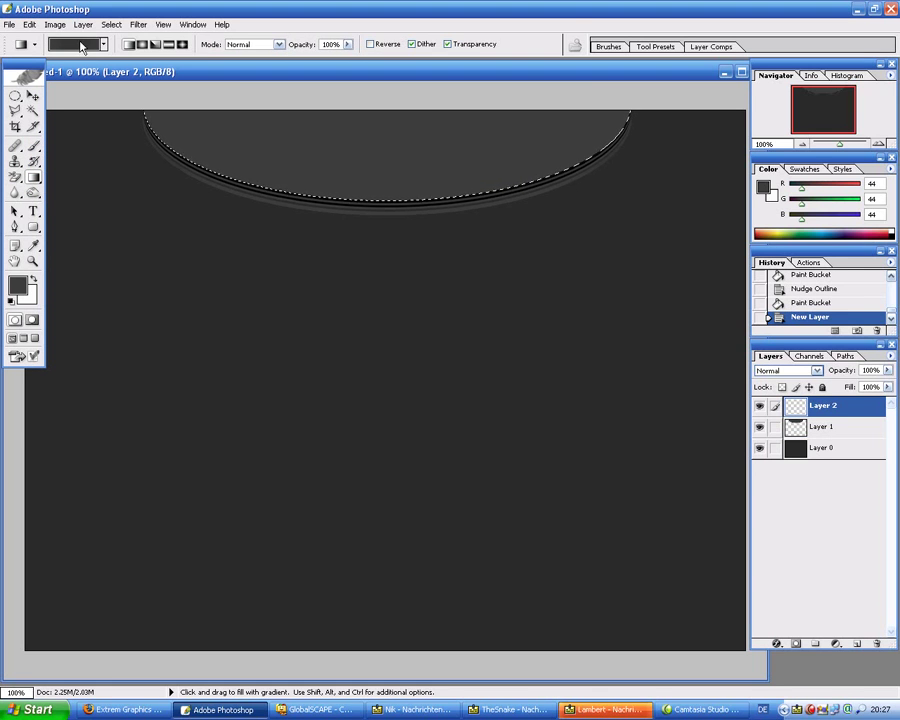
Step: Recolour the gradient with deep blue end stops and a brighter blue 43% middle stop
click(60, 44)
click(393, 477)
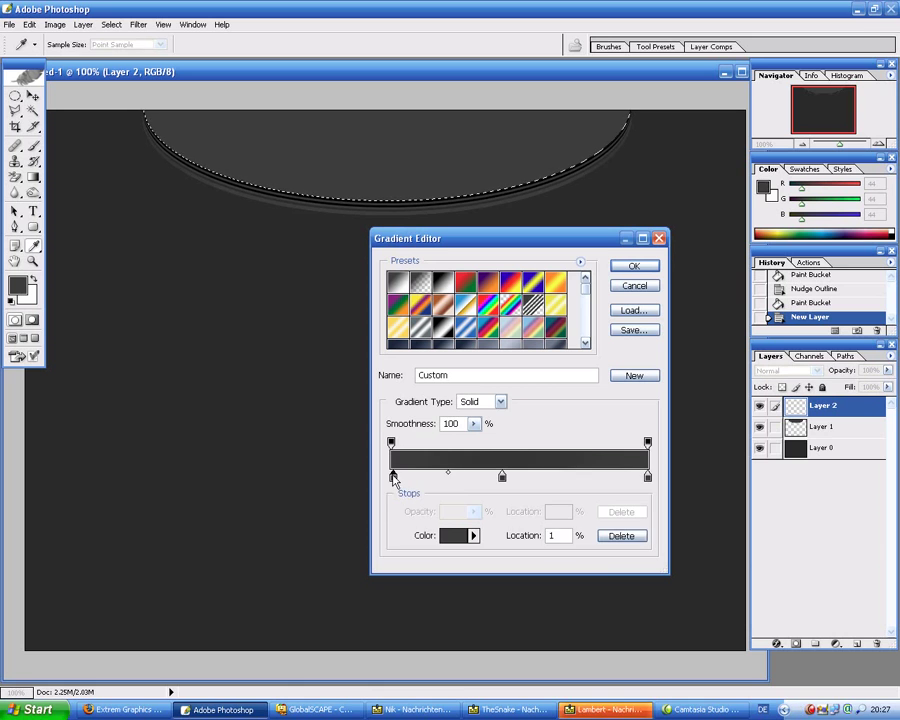
click(456, 535)
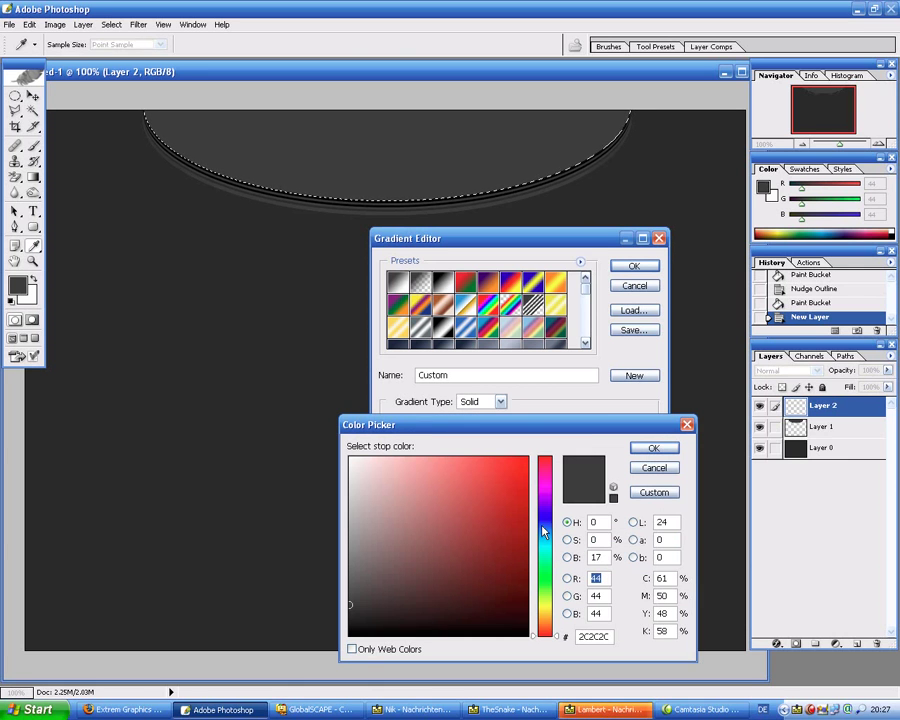
mouse_move(530, 545)
mouse_down()
mouse_move(564, 483)
mouse_move(572, 530)
mouse_up()
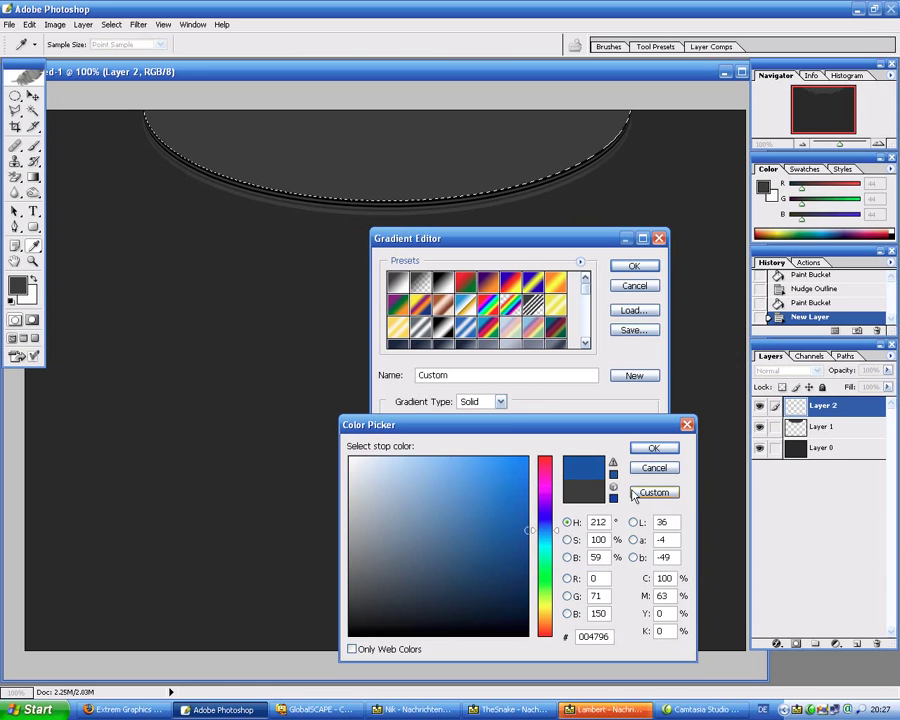
click(652, 450)
click(648, 478)
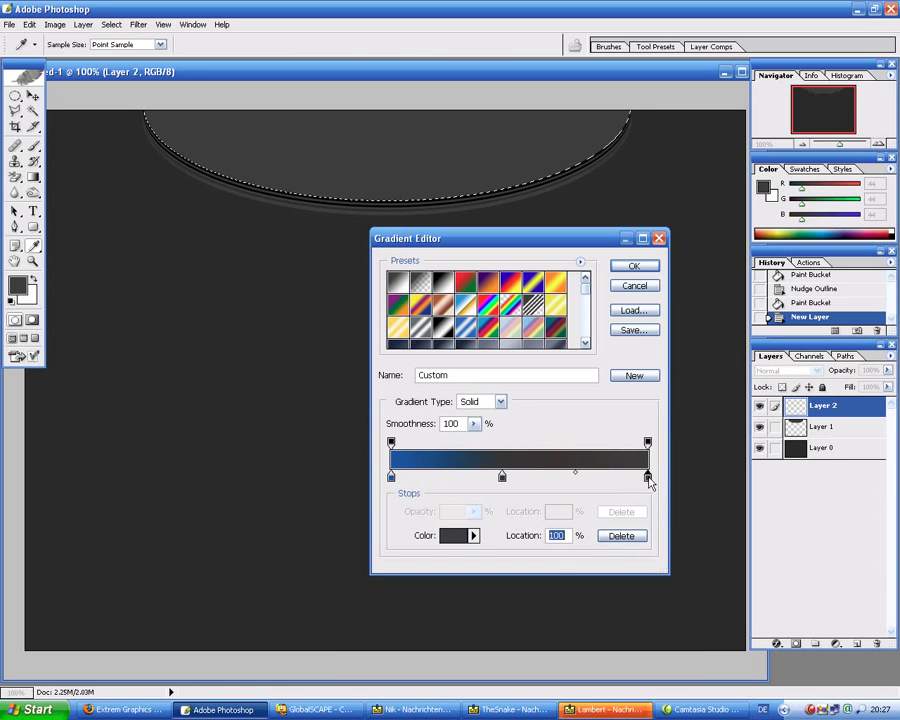
click(397, 450)
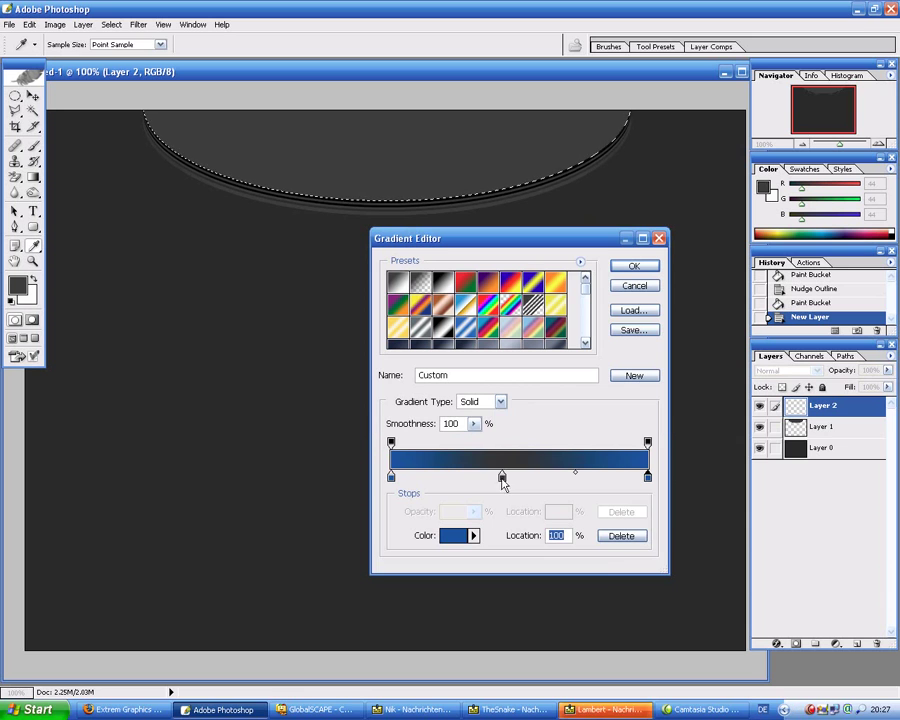
click(452, 539)
click(546, 537)
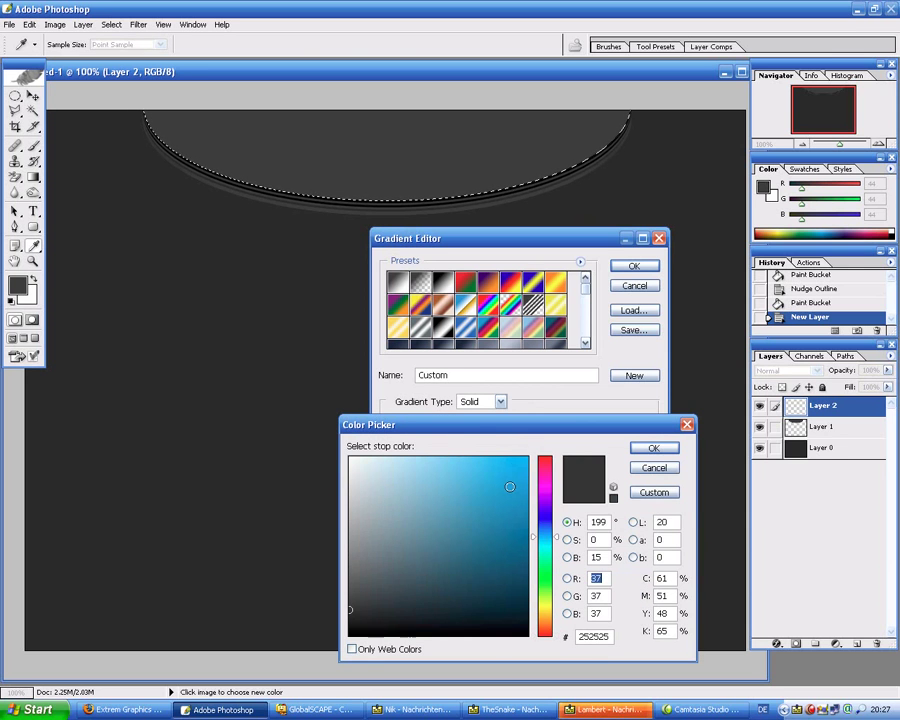
click(527, 490)
click(653, 448)
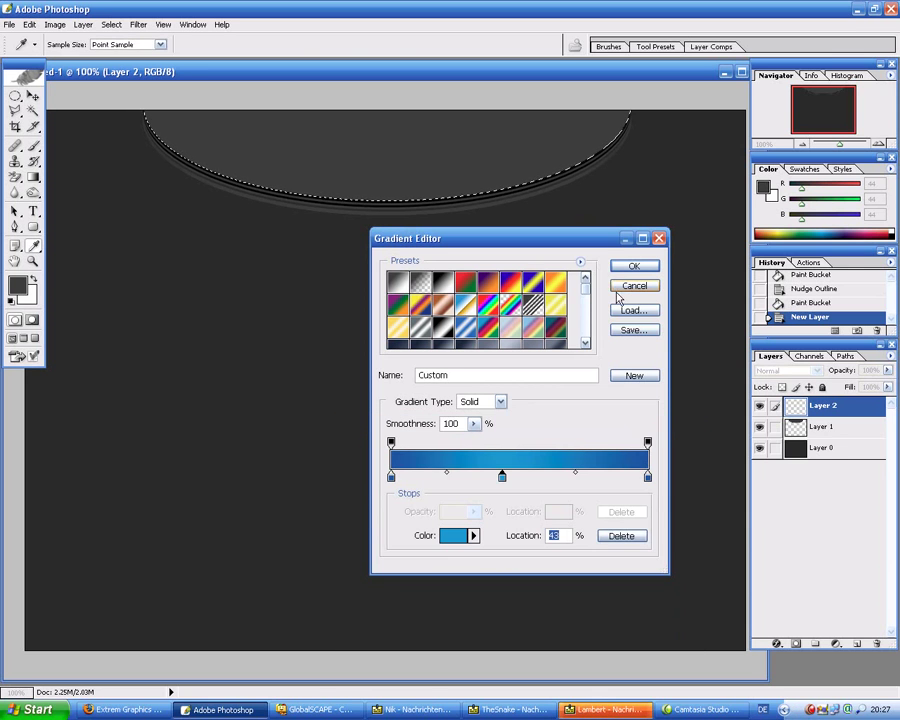
click(634, 265)
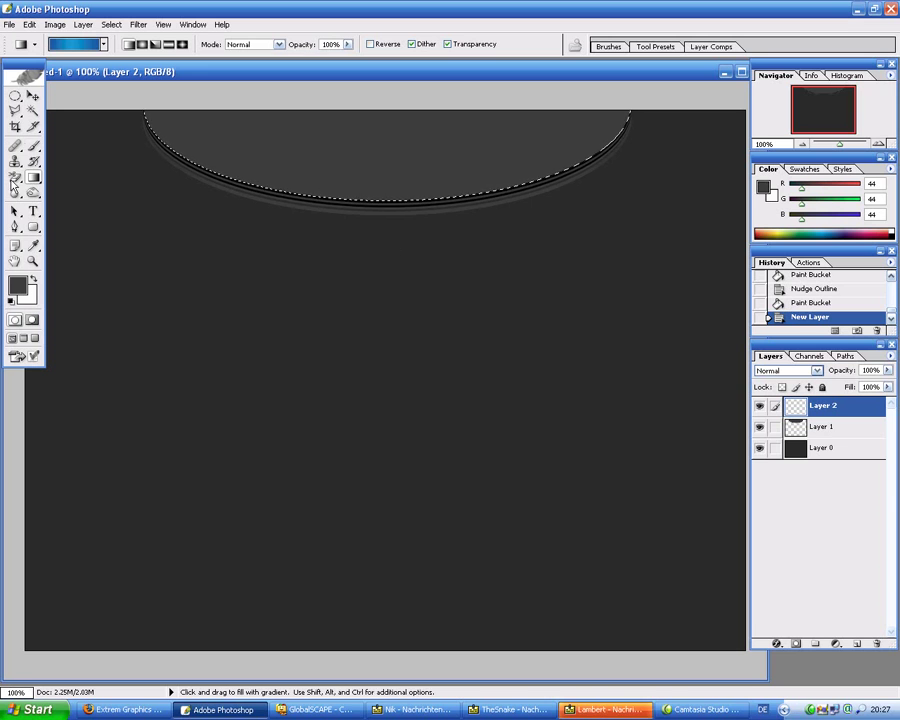
Step: Fill the Layer 2 half-ellipse with the reversed blue gradient, lighter at top, then deselect
drag(388, 115, 388, 225)
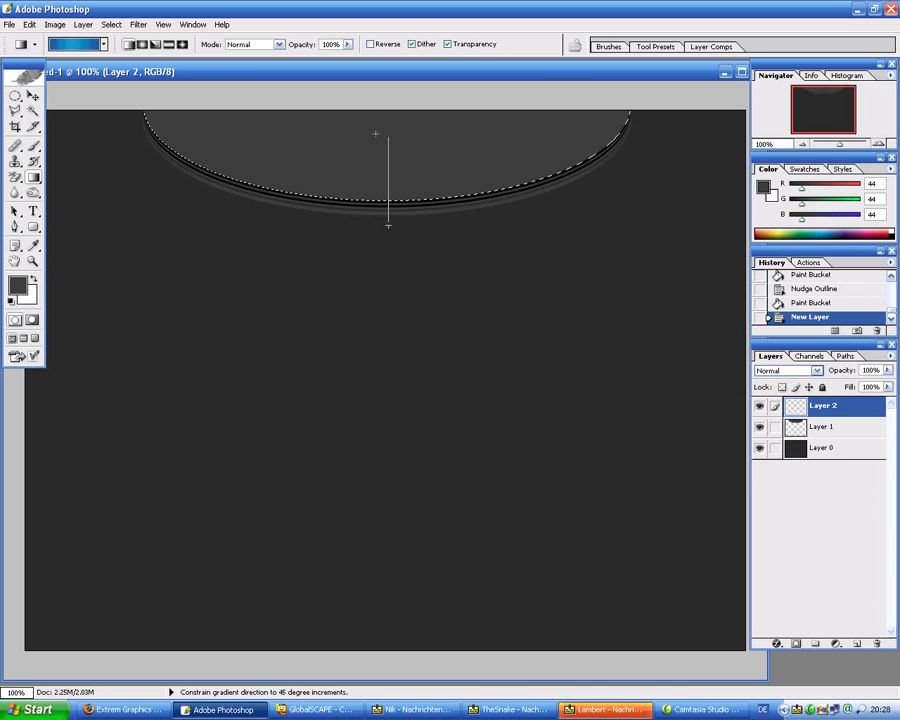
drag(381, 122, 381, 195)
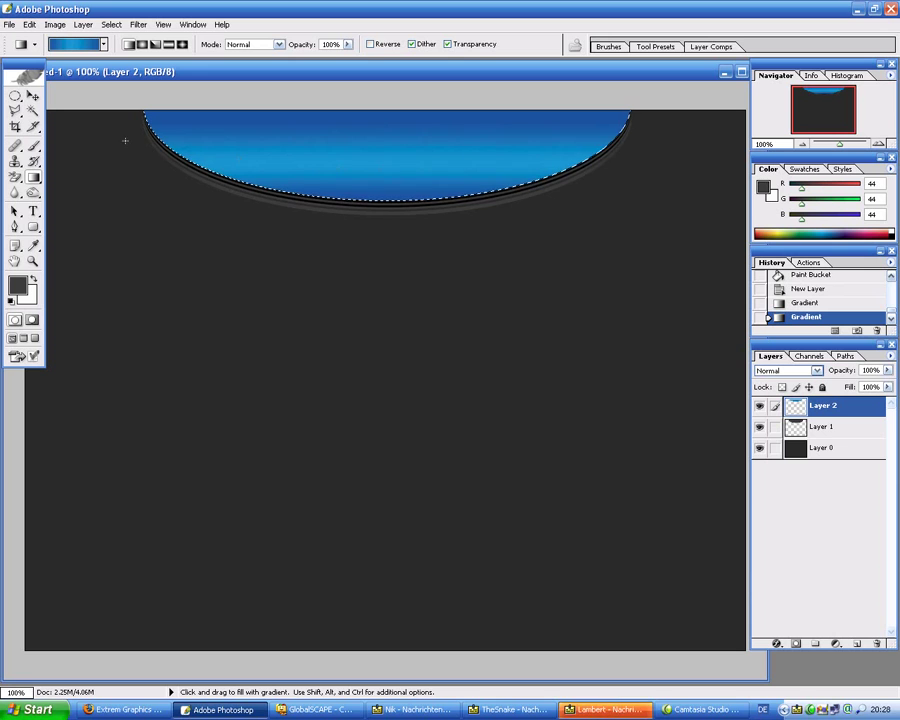
click(371, 44)
drag(380, 98, 382, 178)
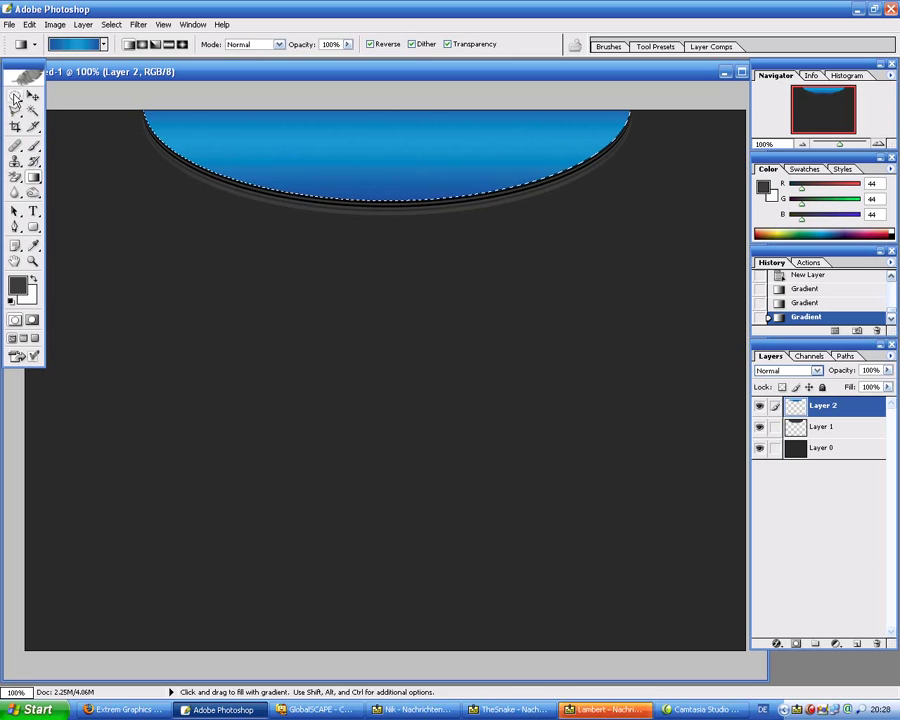
click(15, 95)
click(349, 140)
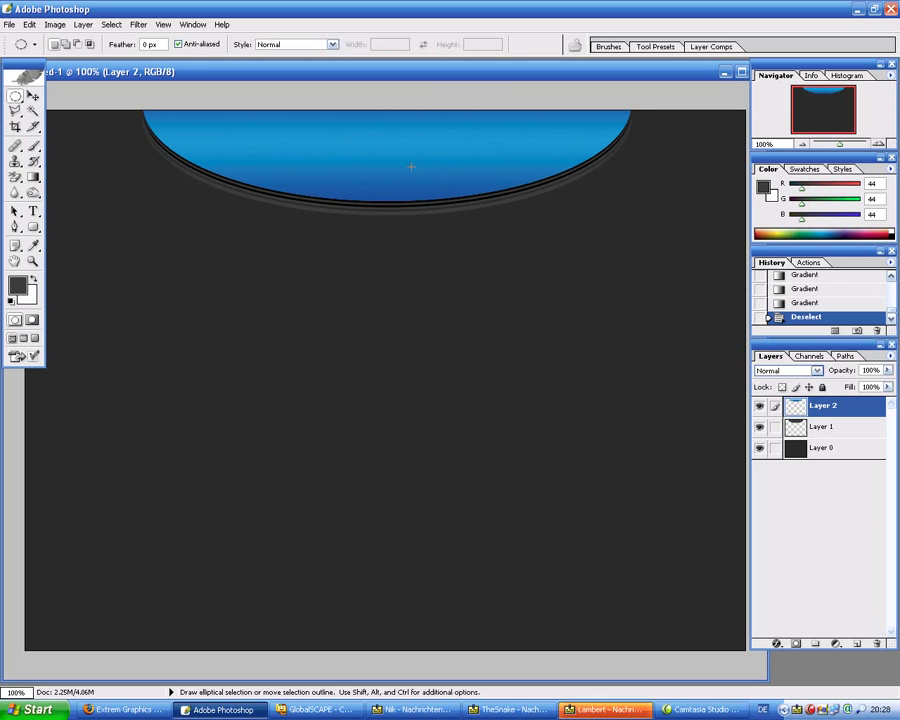
Step: Select a left crescent of the blue shape and lighten it with Hue/Saturation
ctrl+click(795, 405)
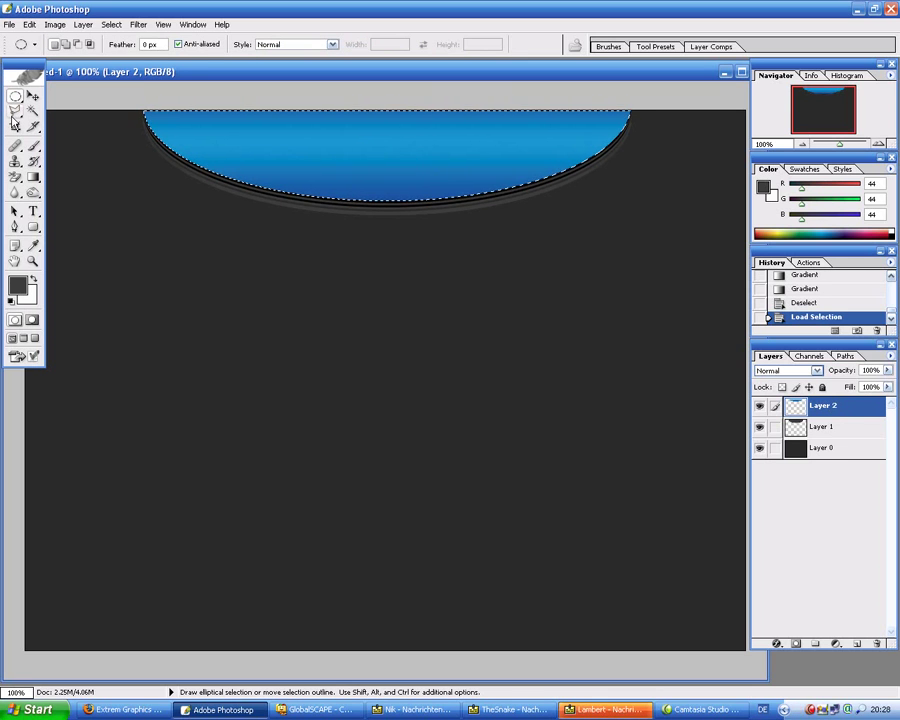
click(77, 45)
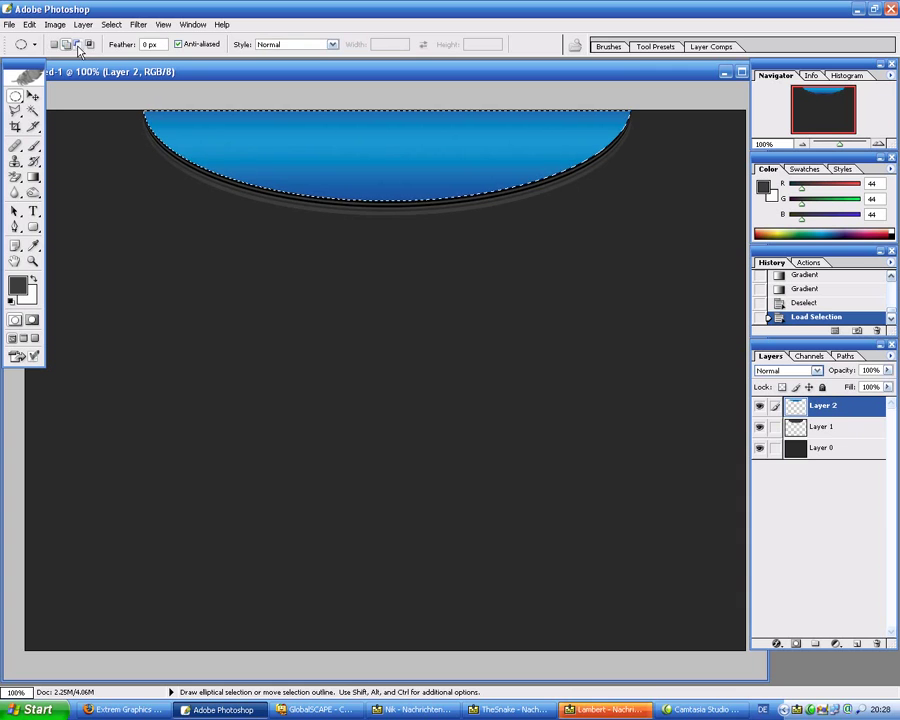
drag(671, 97, 382, 291)
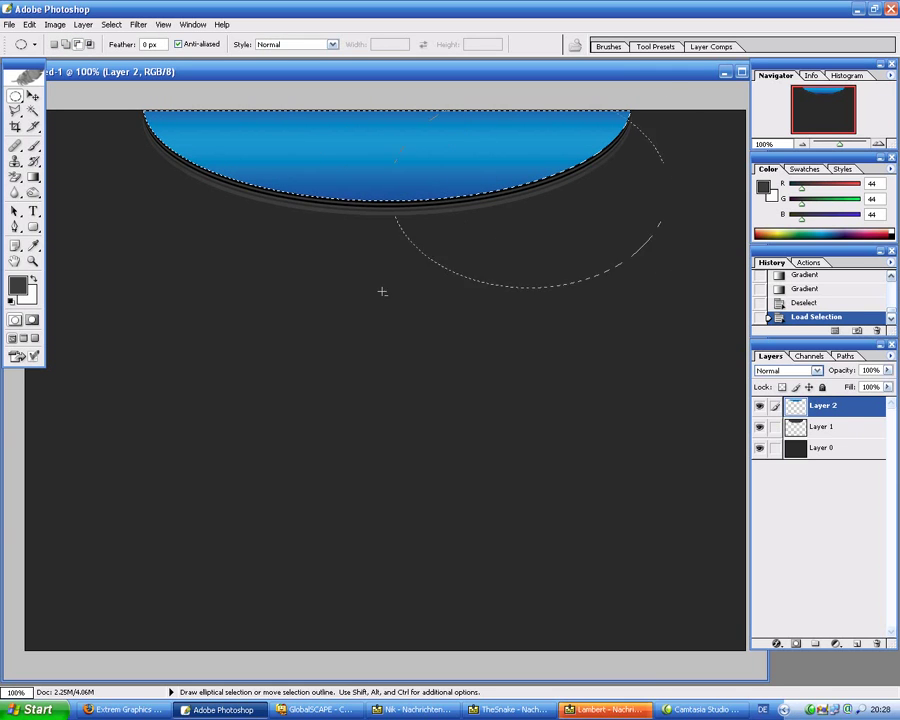
drag(294, 296, 295, 296)
drag(560, 97, 648, 163)
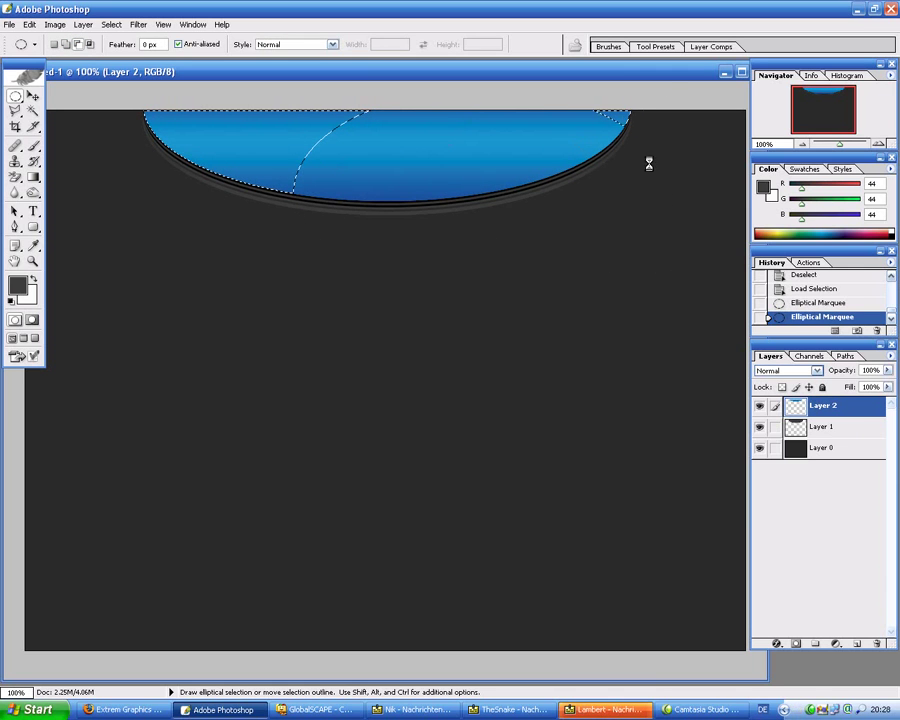
key(ctrl+u)
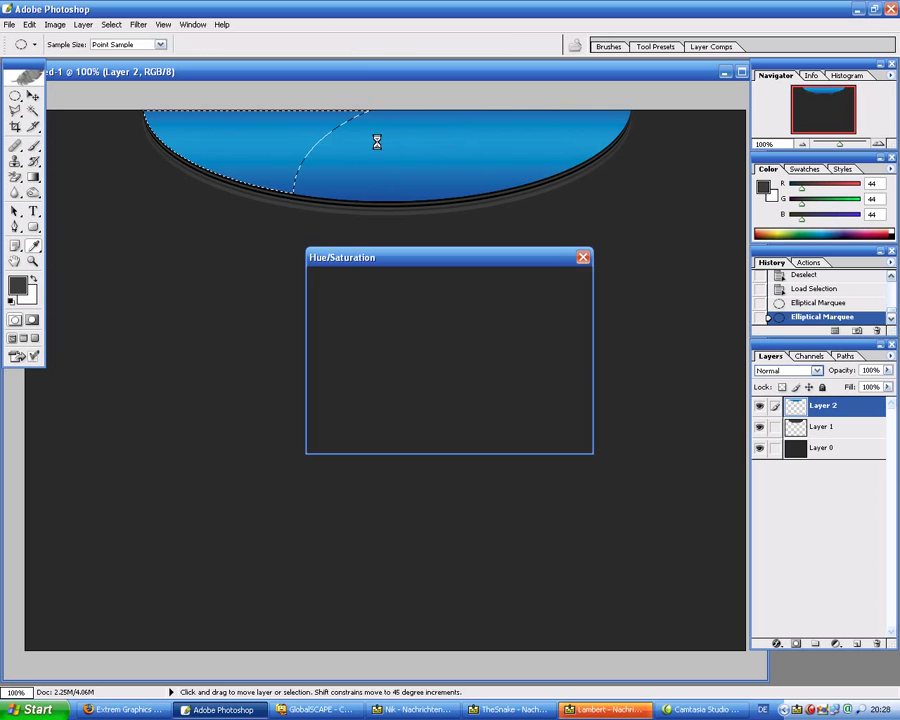
click(537, 401)
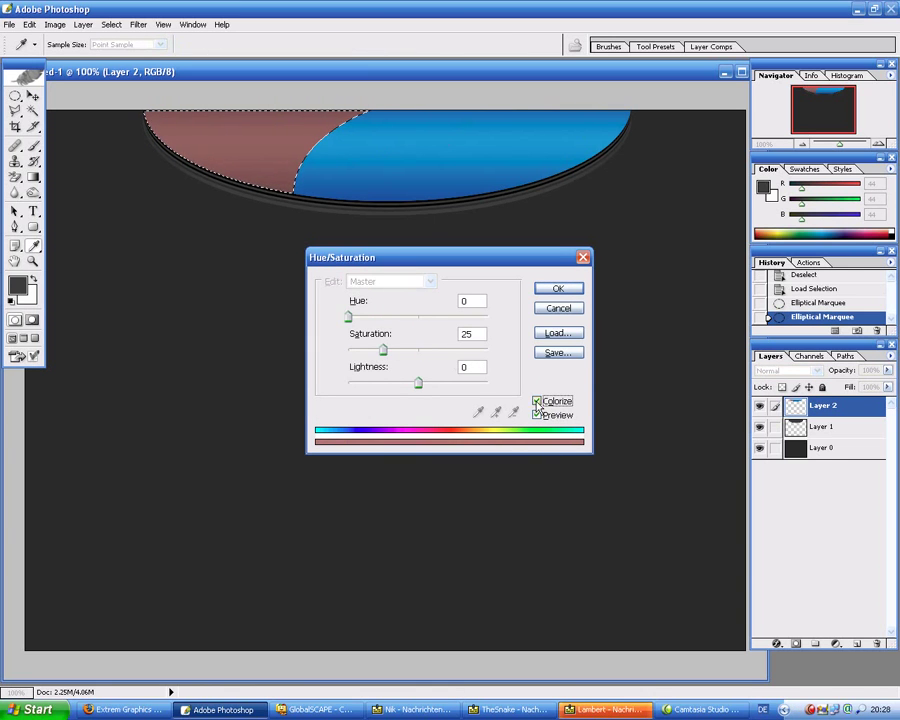
click(537, 401)
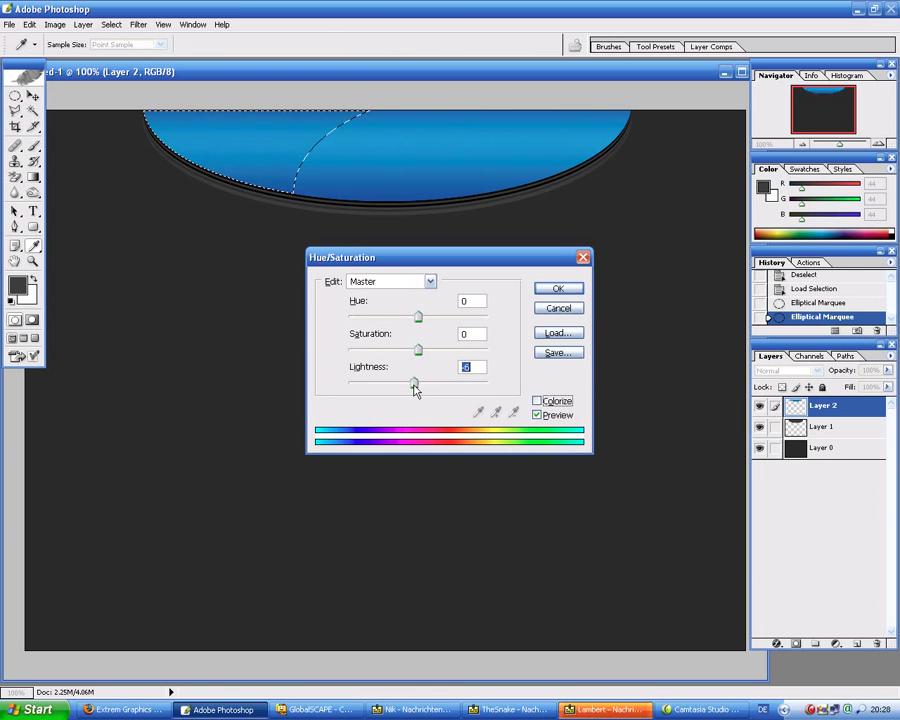
drag(416, 389, 432, 388)
click(570, 291)
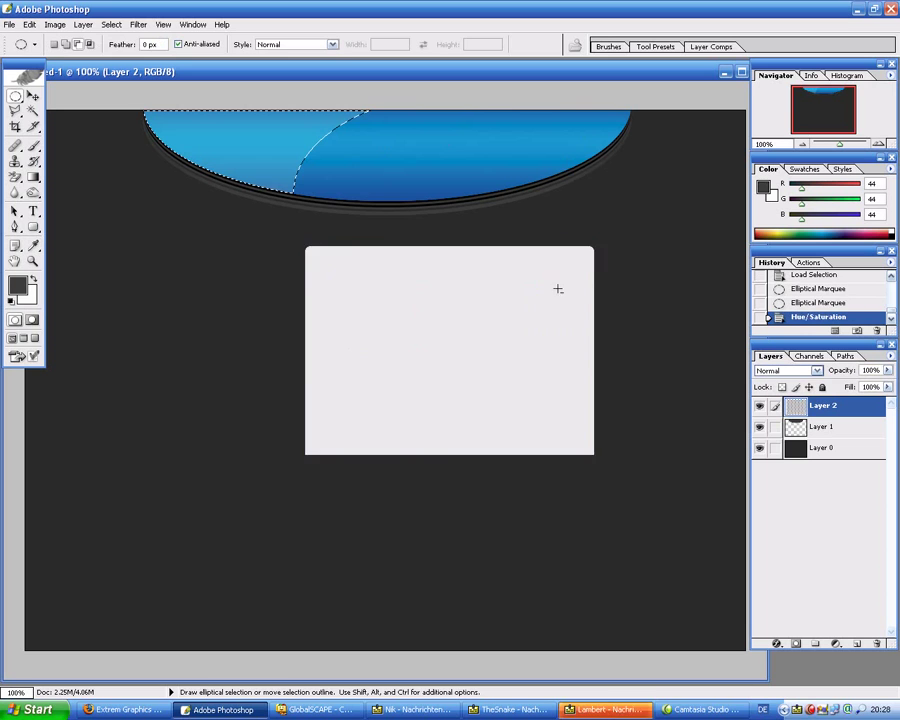
Step: Lighten the upper band of the blue shape with Hue/Saturation
ctrl+click(819, 406)
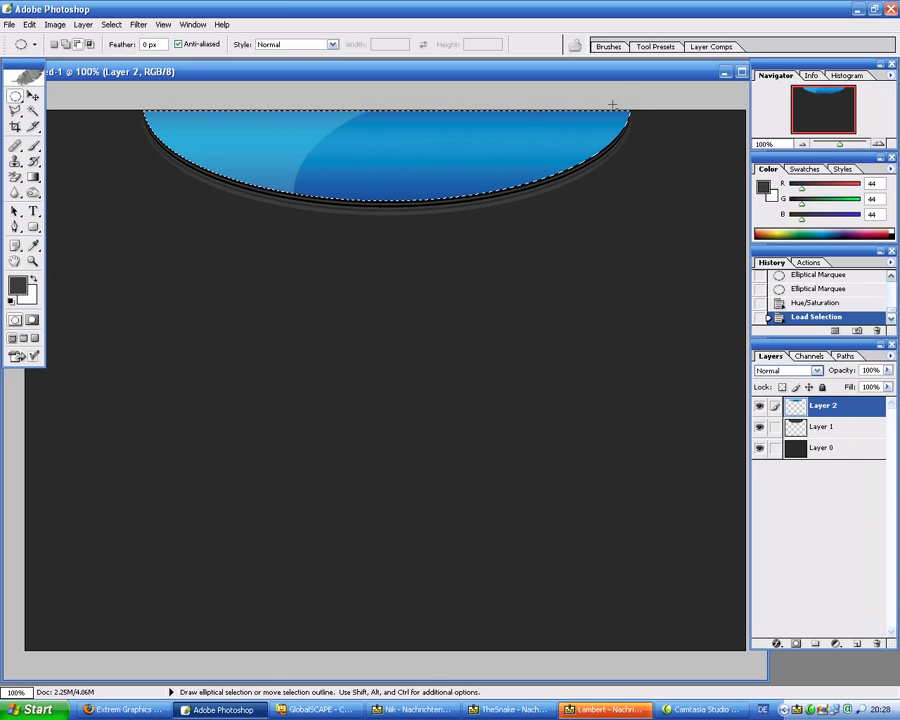
mouse_move(654, 301)
mouse_down()
mouse_move(101, 161)
mouse_move(80, 144)
mouse_up()
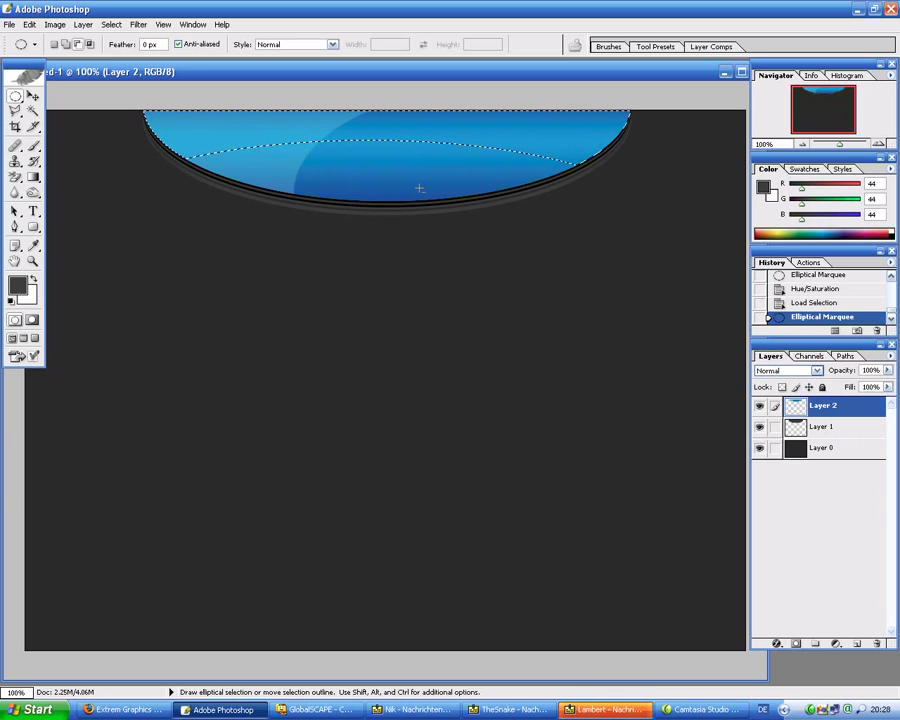
key(ctrl+u)
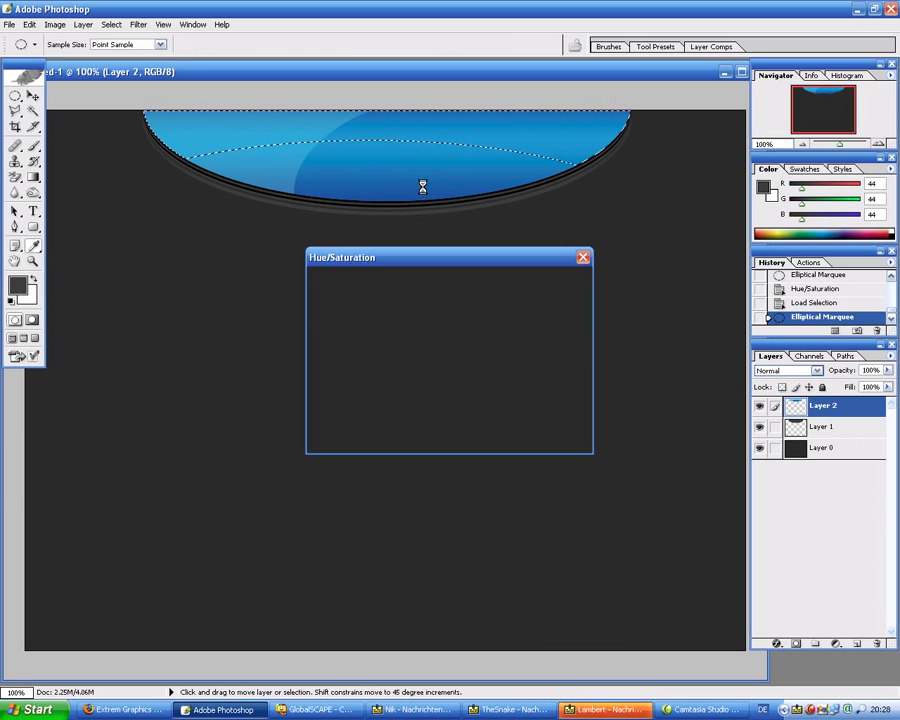
drag(420, 389, 434, 387)
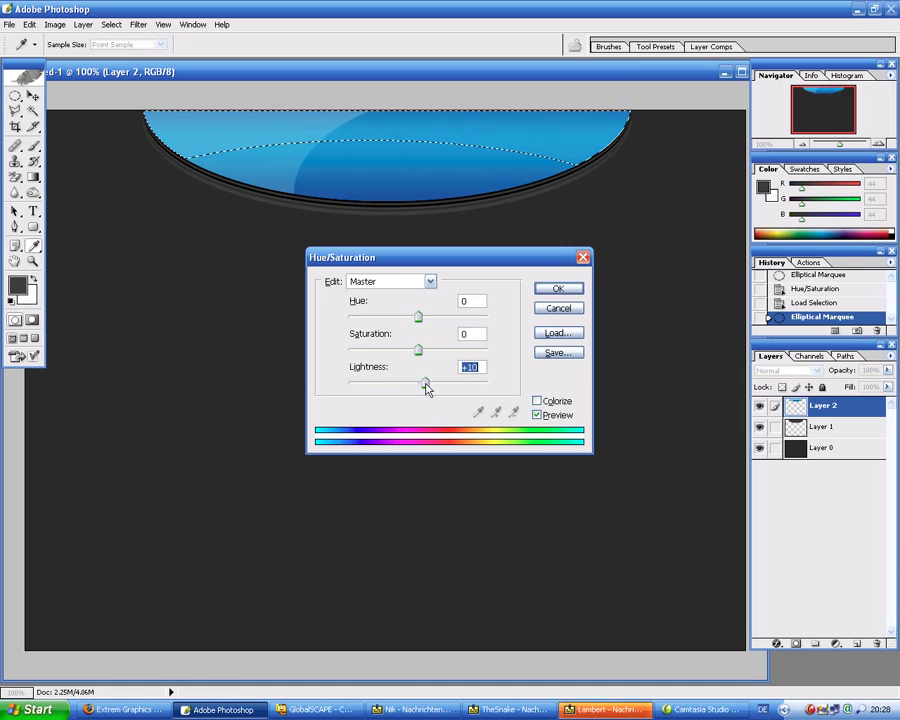
click(568, 294)
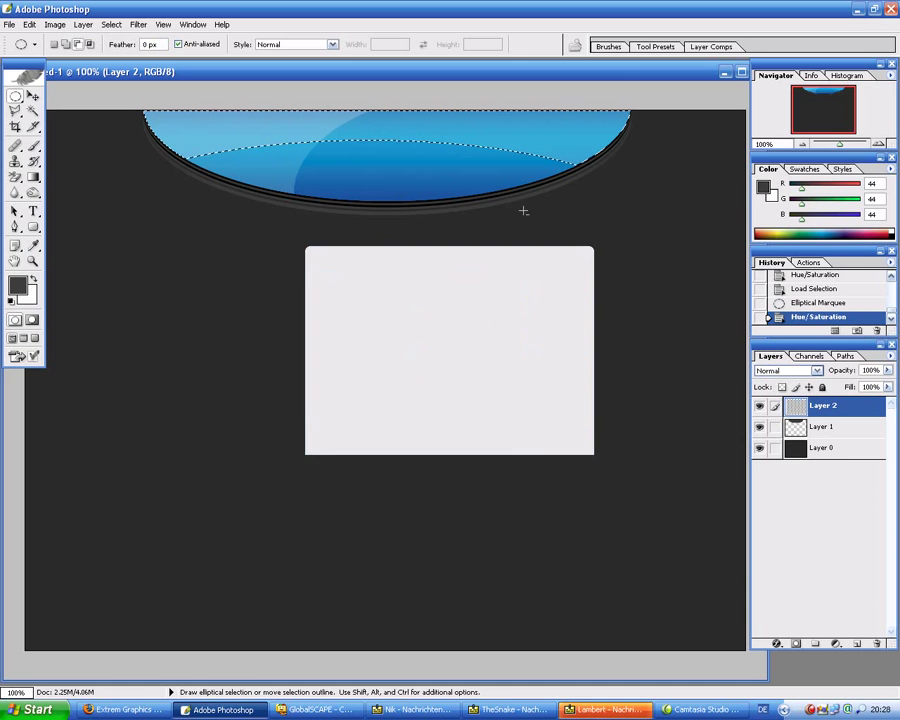
Step: Select a top-right area of the blue shape and lighten it
ctrl+click(795, 405)
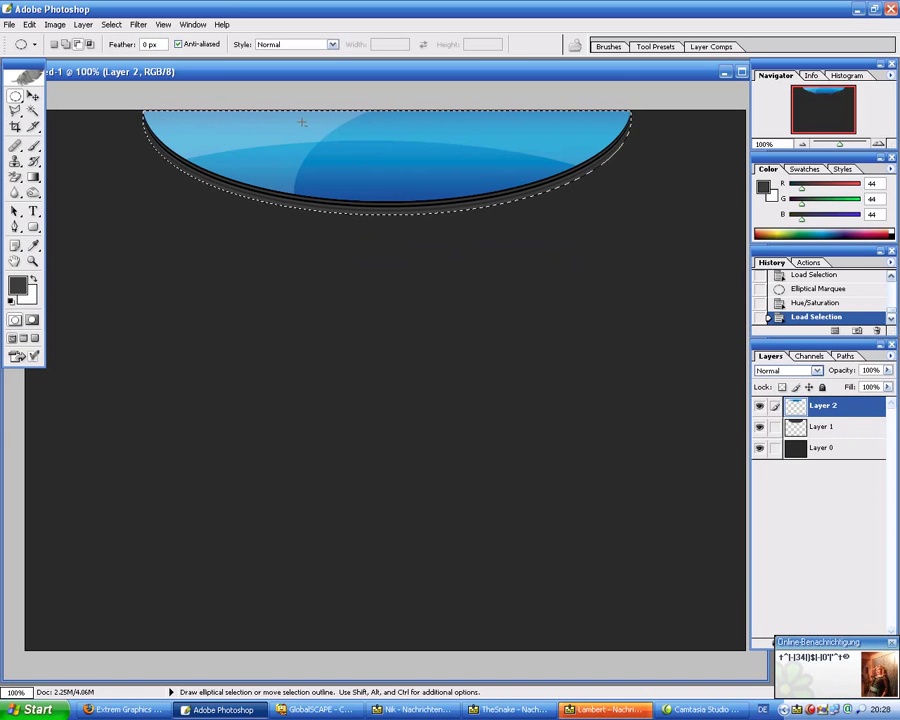
ctrl+click(843, 411)
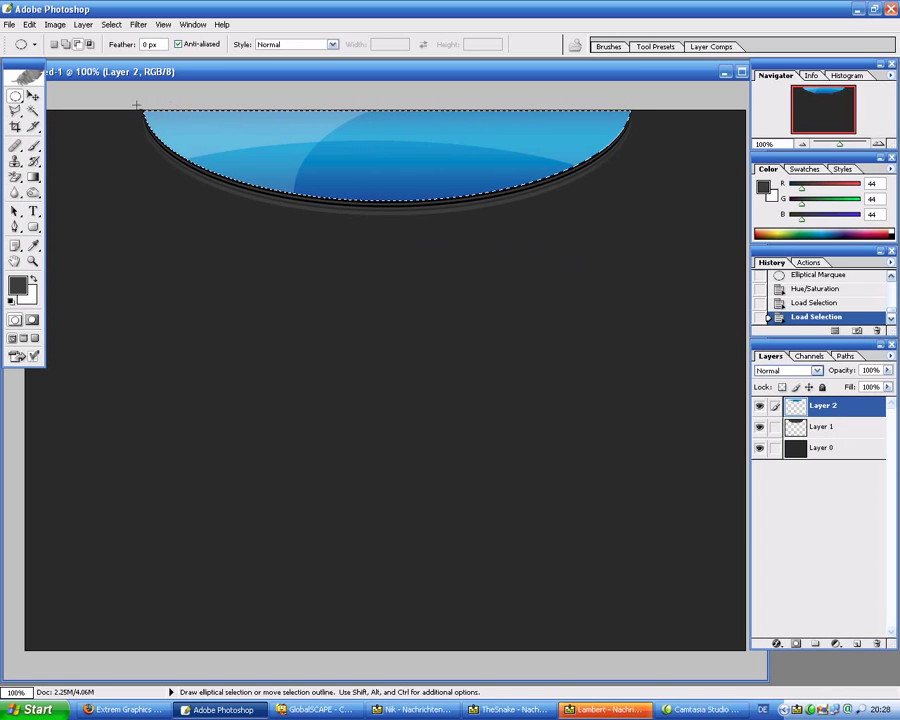
drag(496, 270, 520, 285)
drag(159, 91, 309, 181)
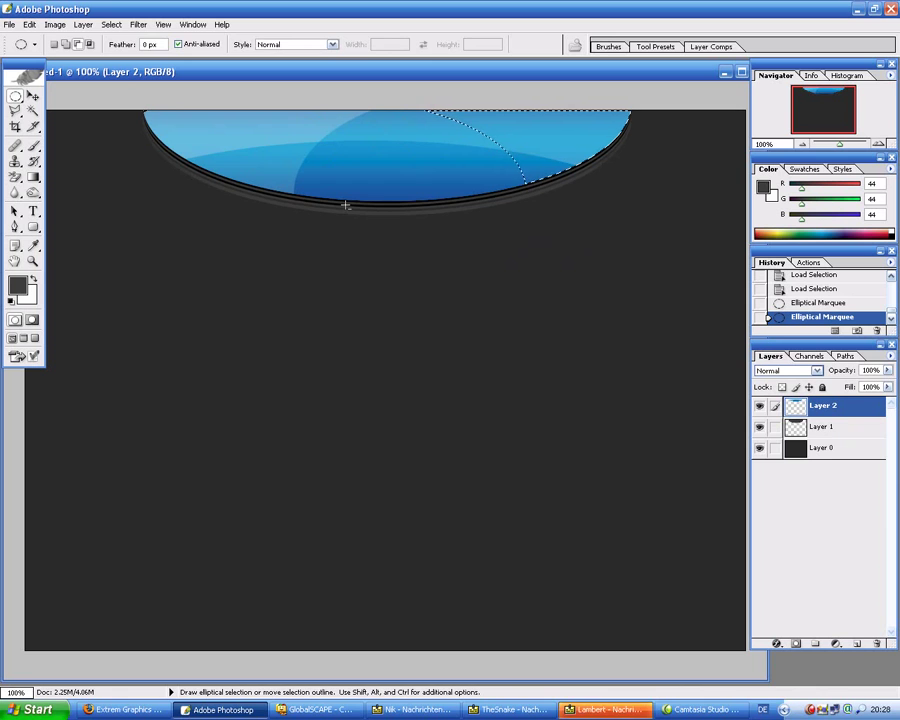
key(ctrl+u)
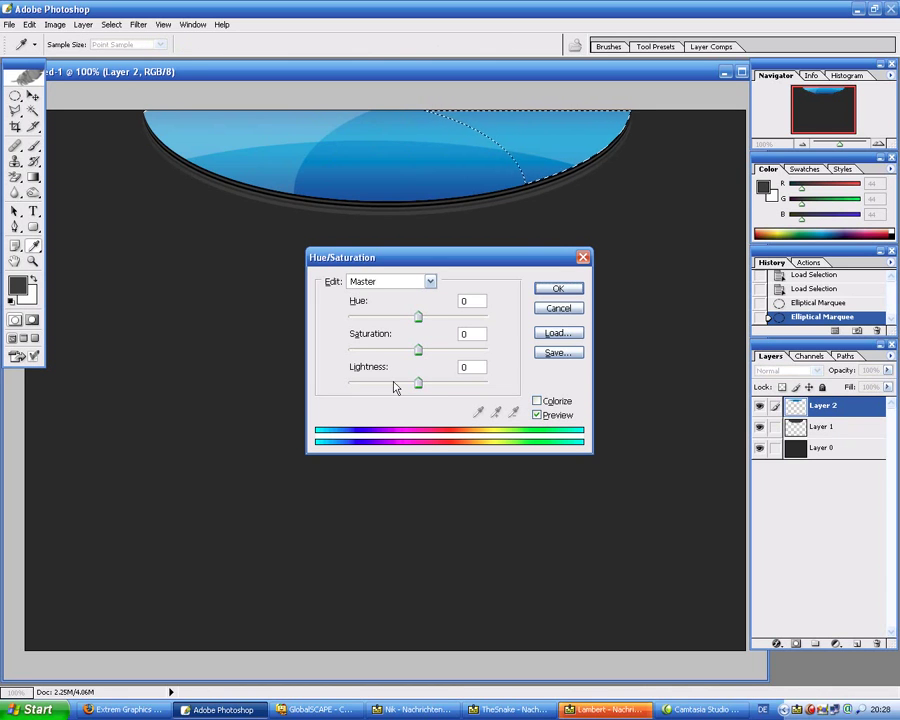
drag(420, 389, 432, 390)
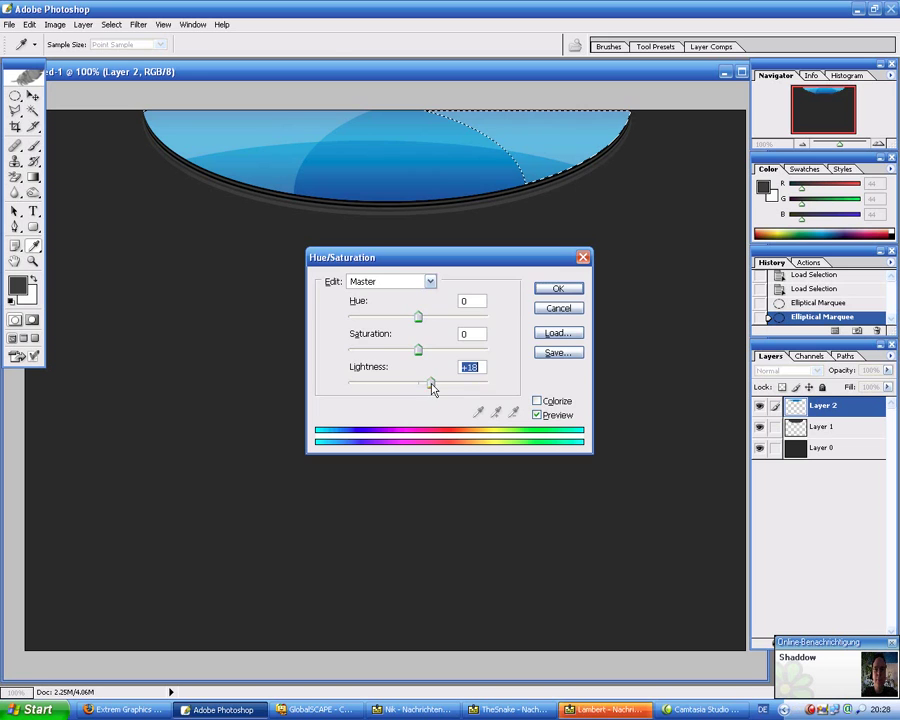
click(560, 290)
Step: Lighten a lens along the shape's bottom by +17 Lightness, then deselect
ctrl+click(795, 405)
ctrl+click(795, 426)
drag(695, 175, 677, 172)
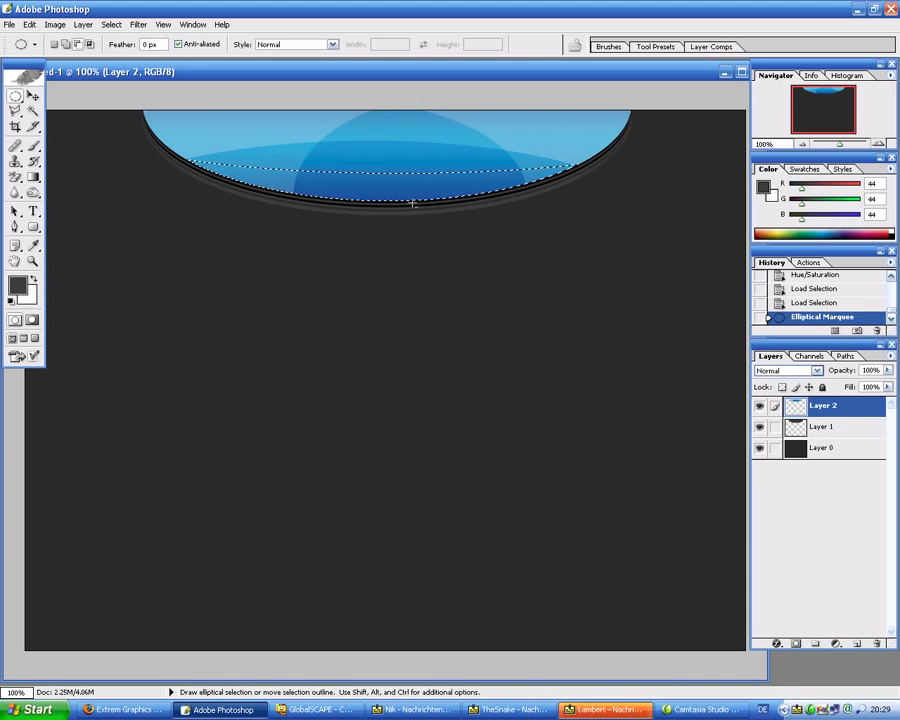
key(ctrl)
key(ctrl+u)
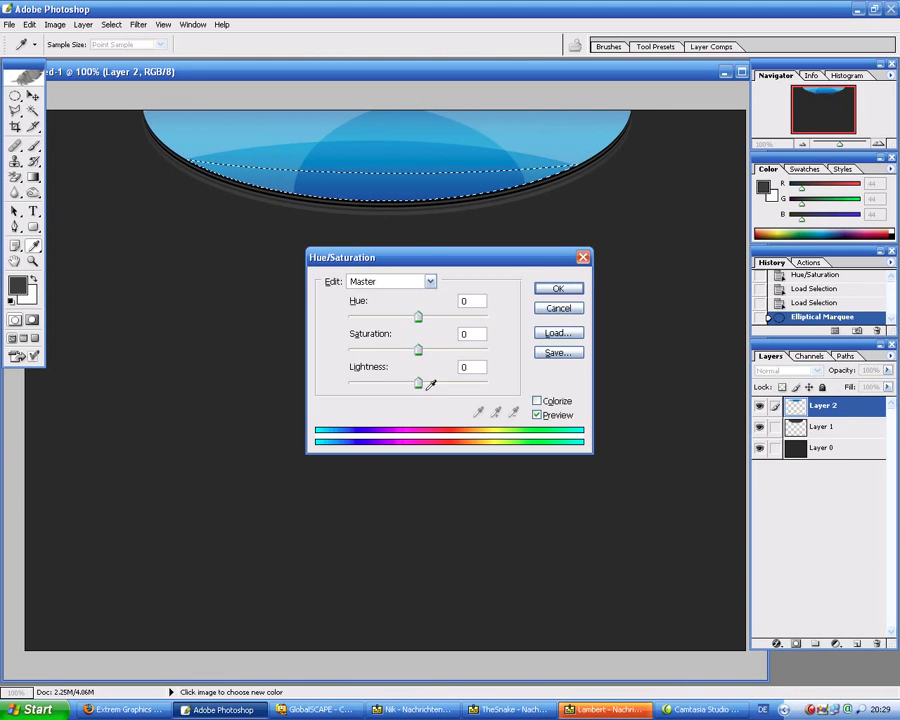
drag(418, 384, 429, 383)
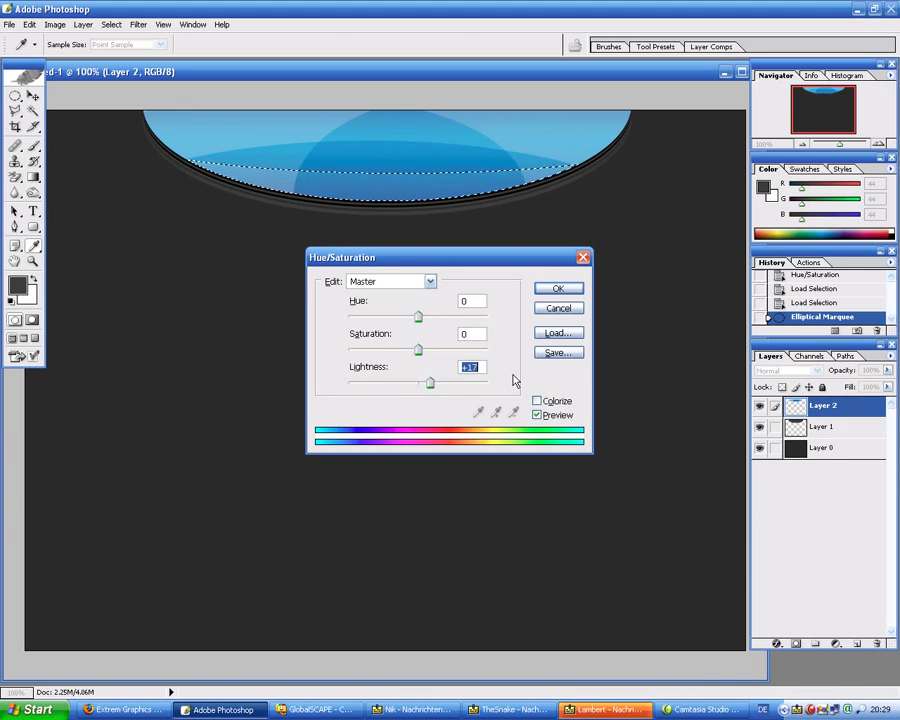
click(560, 290)
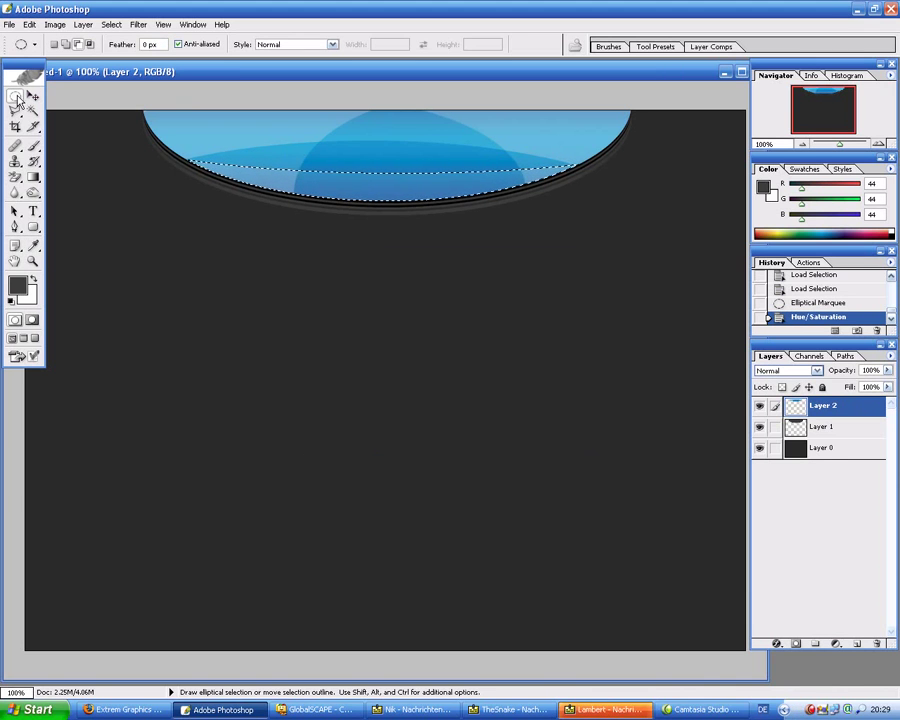
click(360, 192)
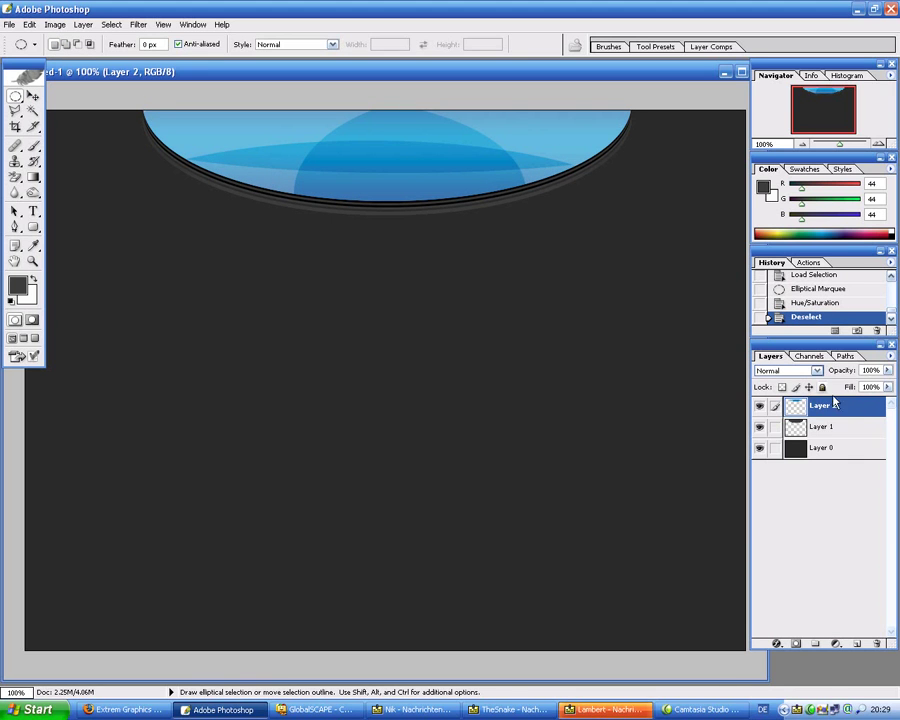
Step: Add a black Normal-mode inner glow to Layer 2 at about 80% opacity with a larger size
right_click(826, 405)
click(766, 424)
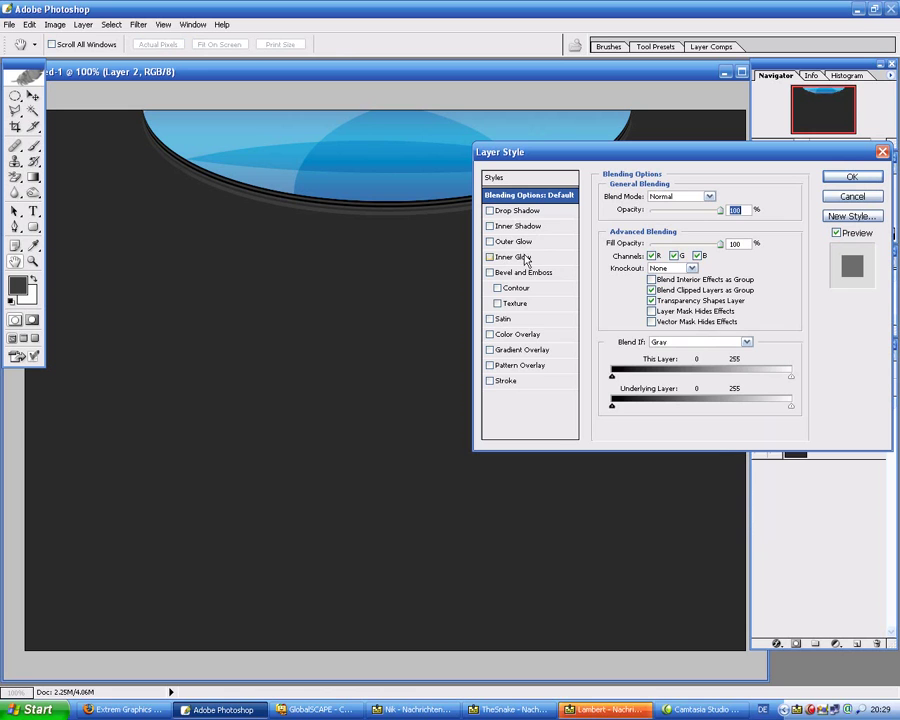
click(519, 262)
drag(532, 156, 328, 352)
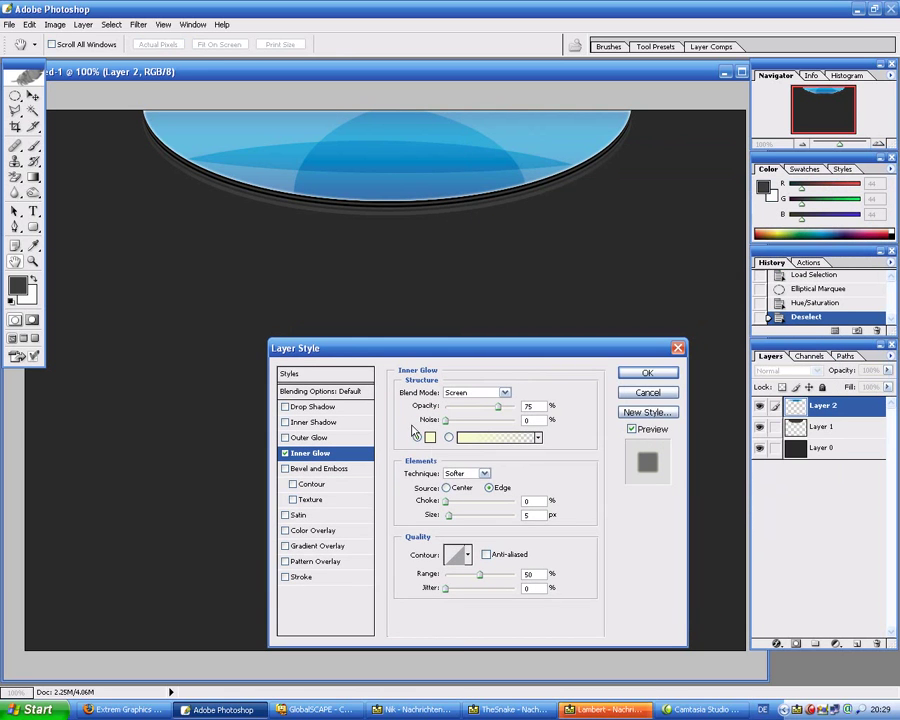
click(430, 440)
click(350, 628)
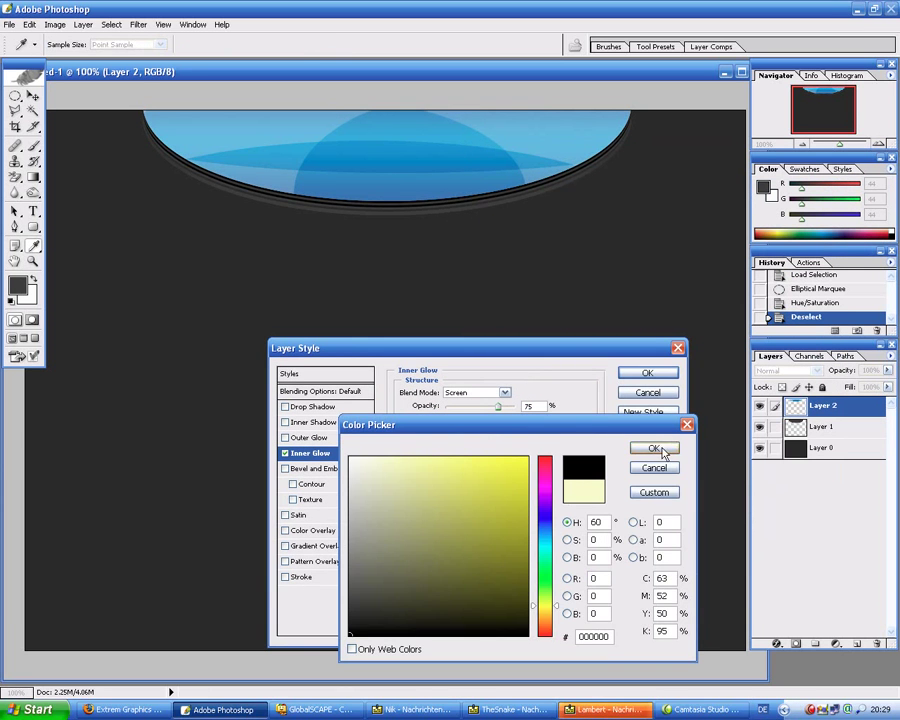
click(652, 444)
click(478, 392)
click(472, 353)
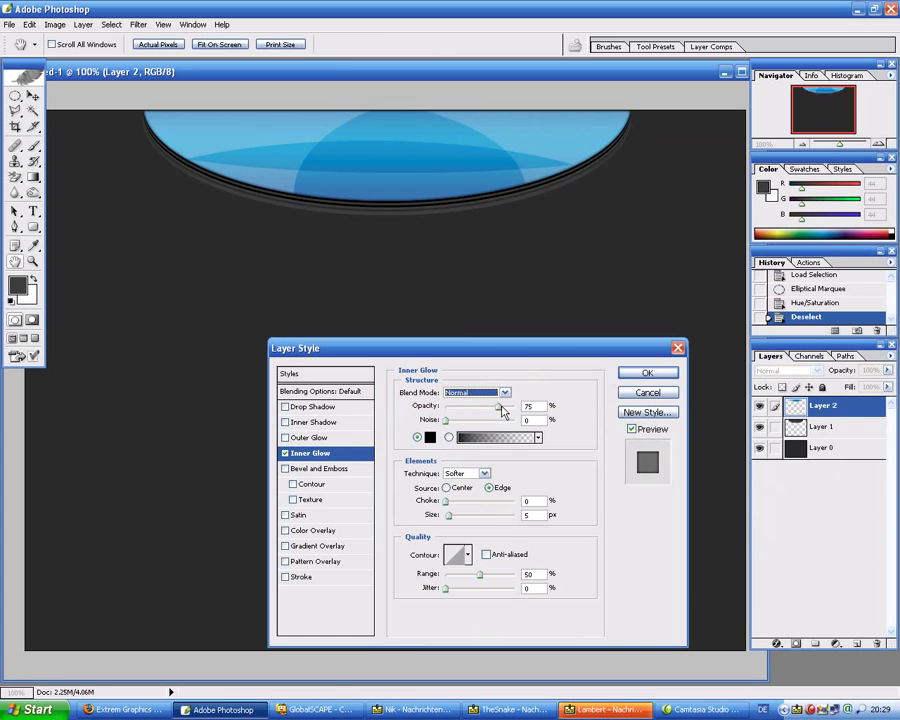
click(502, 406)
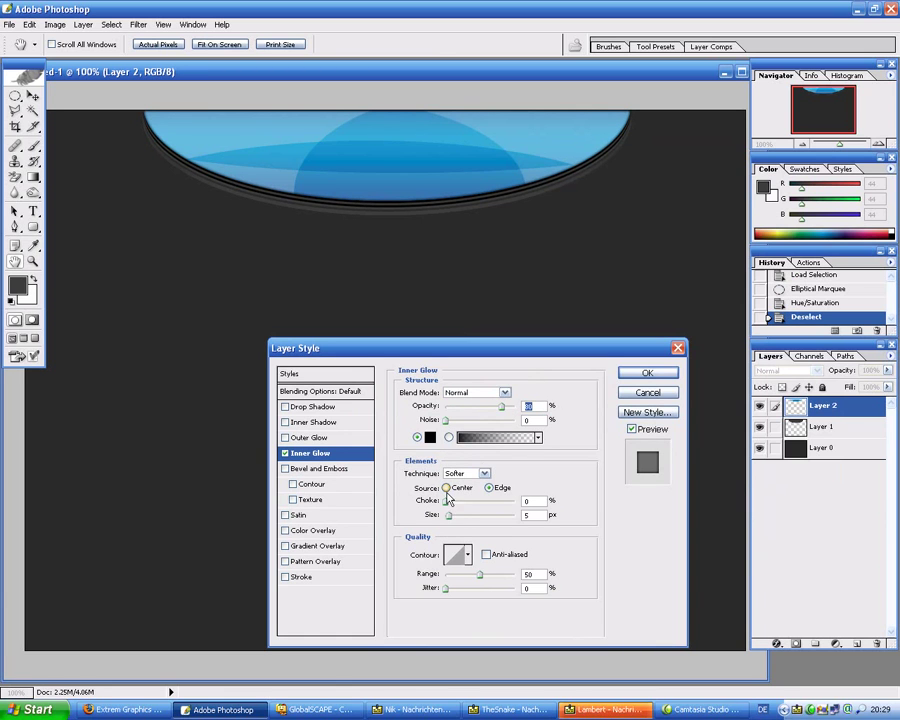
drag(450, 520, 449, 520)
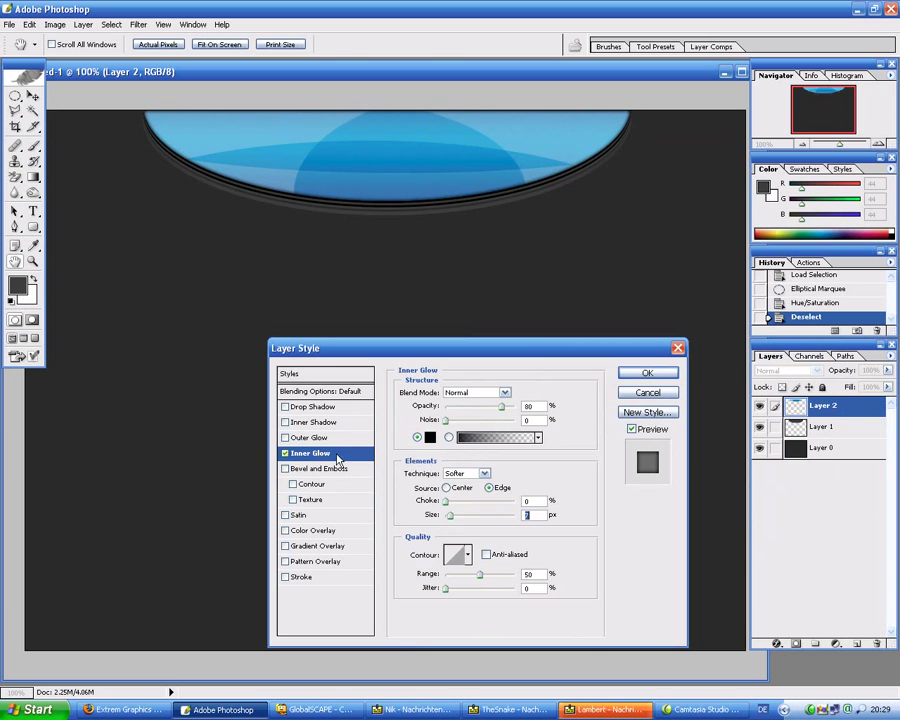
Step: Add a larger black outer glow in Normal mode and enable Inner Shadow
click(310, 437)
click(478, 392)
click(465, 354)
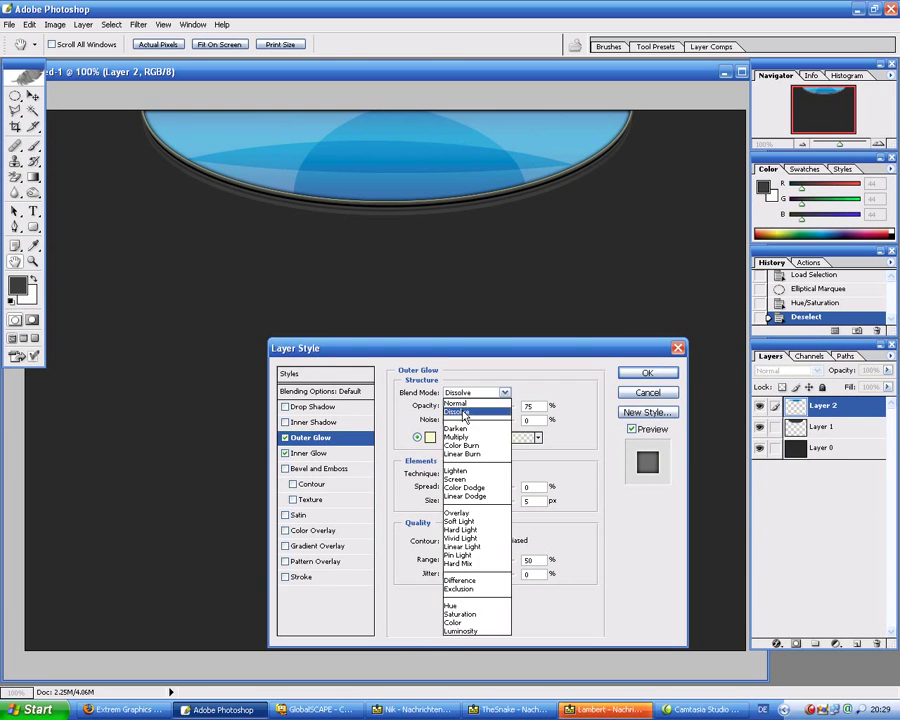
key(Up)
click(430, 437)
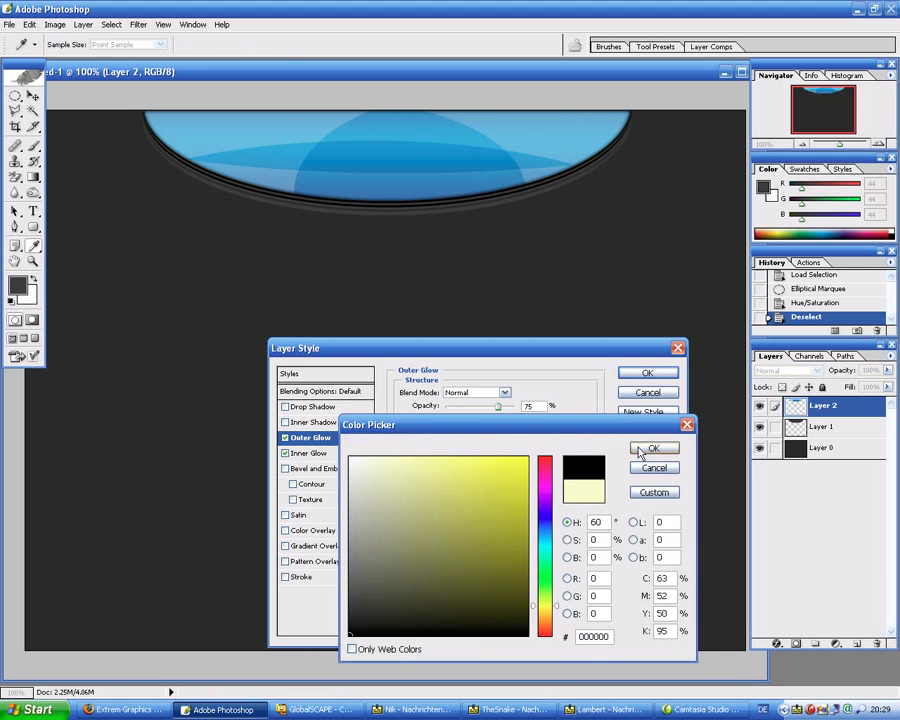
click(650, 448)
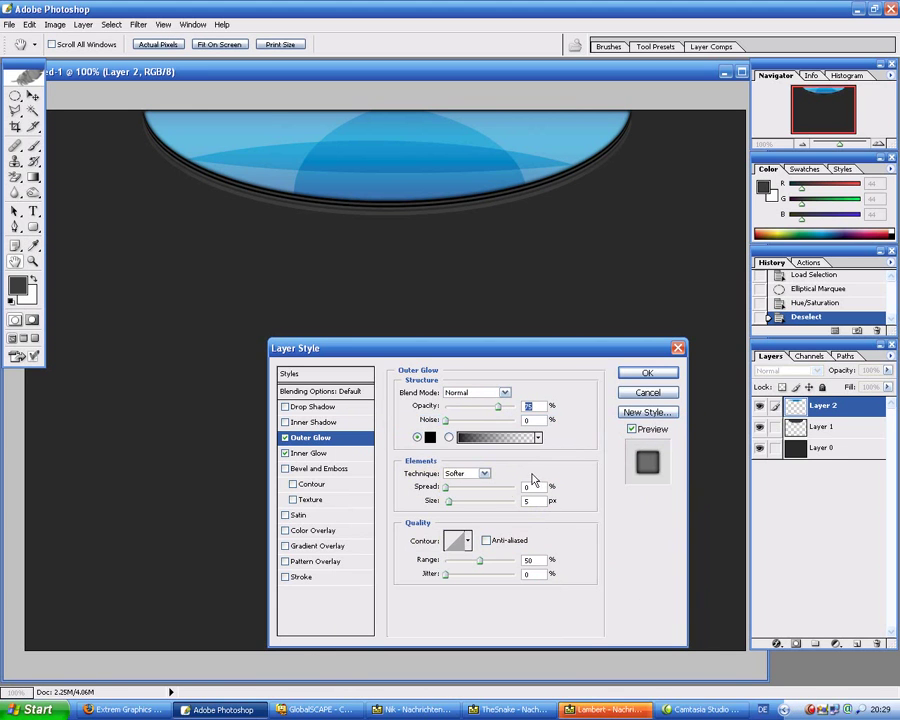
drag(446, 508, 453, 508)
click(311, 423)
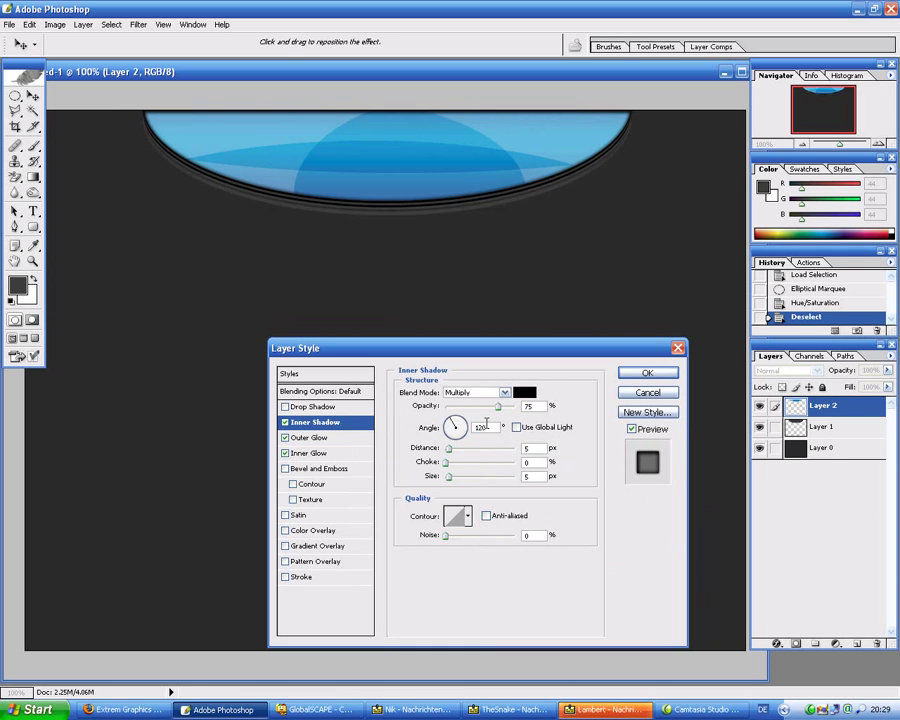
Step: Set the inner shadow to a 90° angle at 25% opacity, leaving Drop Shadow off
double_click(482, 427)
text(90)
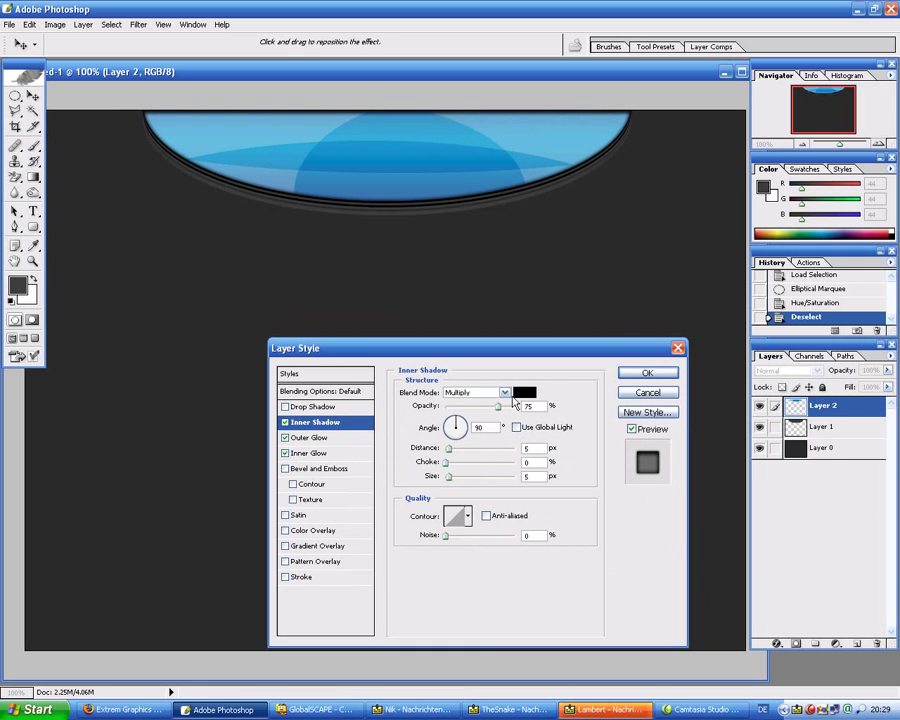
mouse_move(469, 411)
mouse_down()
mouse_move(453, 412)
mouse_move(464, 410)
mouse_move(450, 452)
mouse_up()
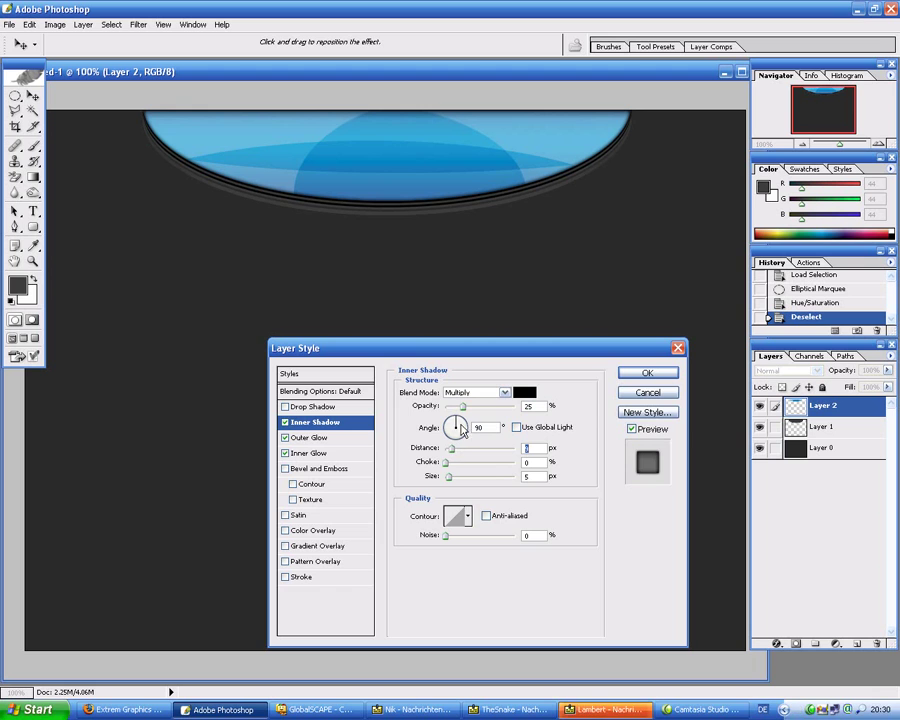
click(318, 413)
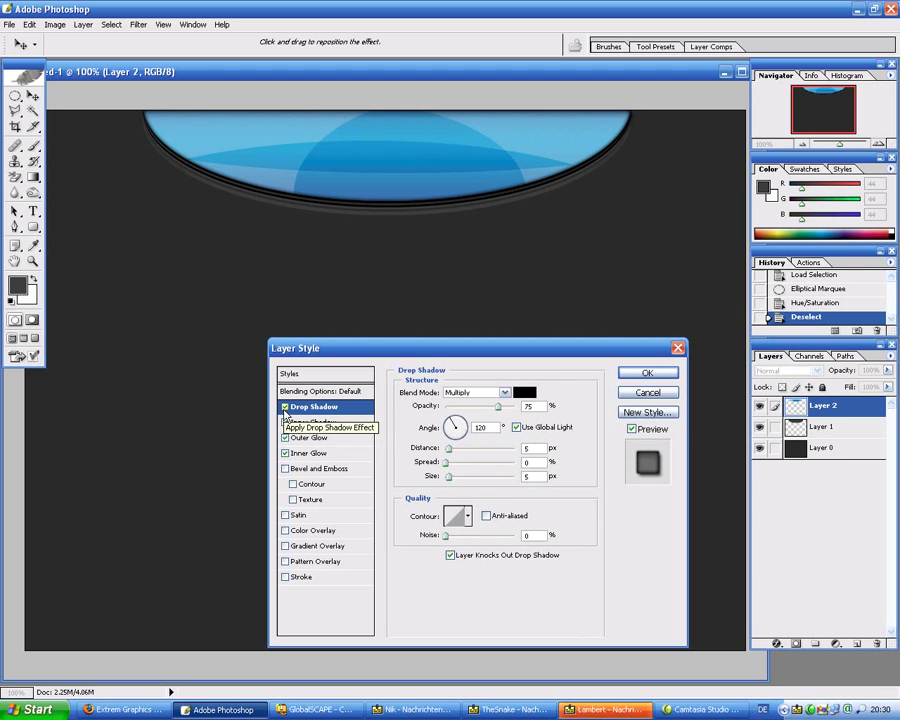
click(285, 407)
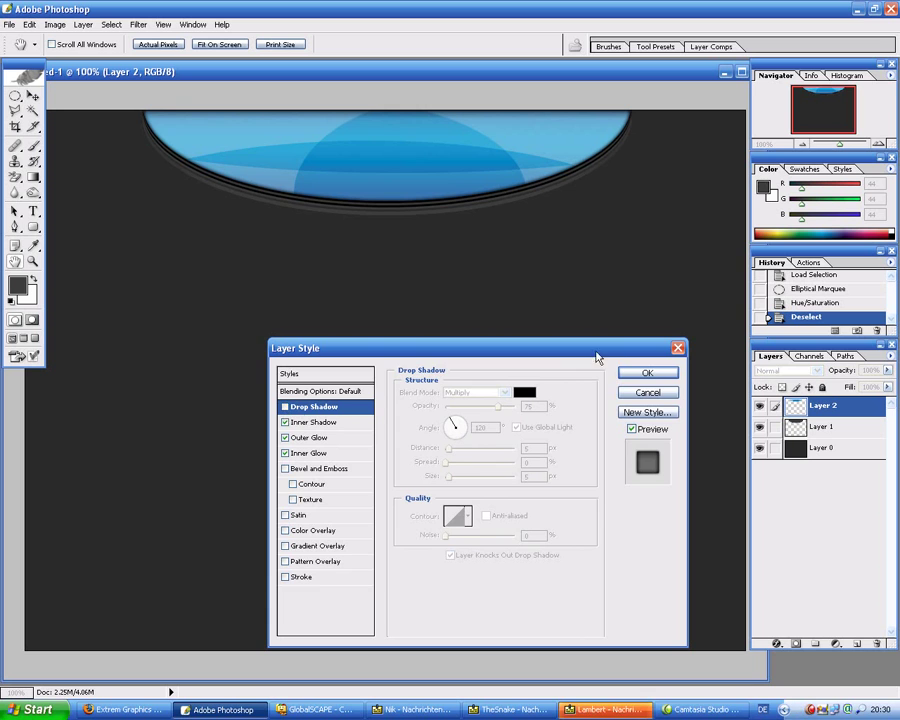
Step: Apply the layer effects, choose the Burn tool and reset the brushes to the defaults
click(641, 373)
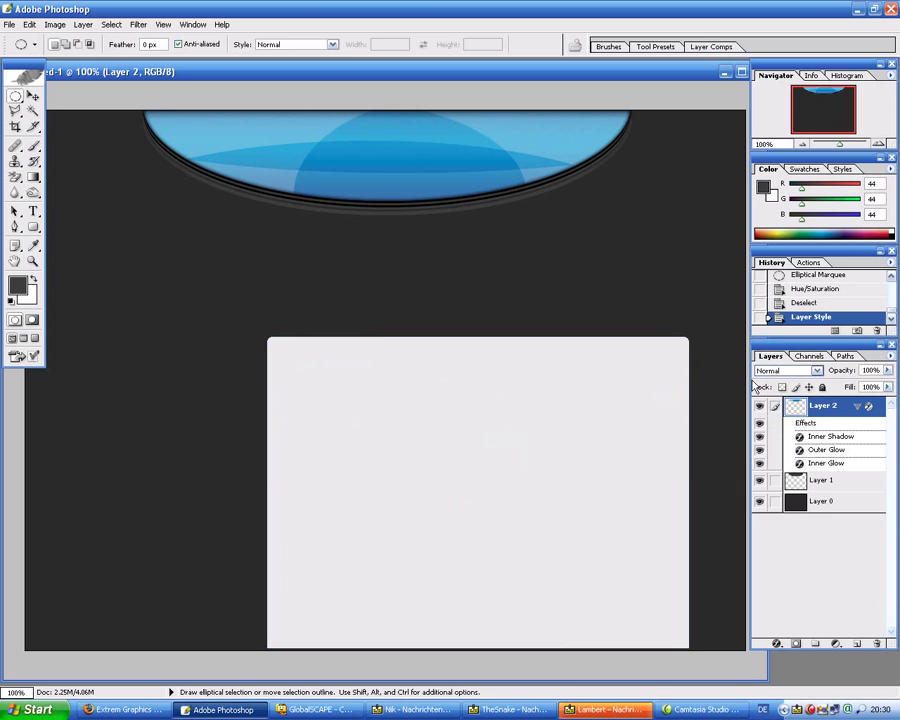
click(857, 405)
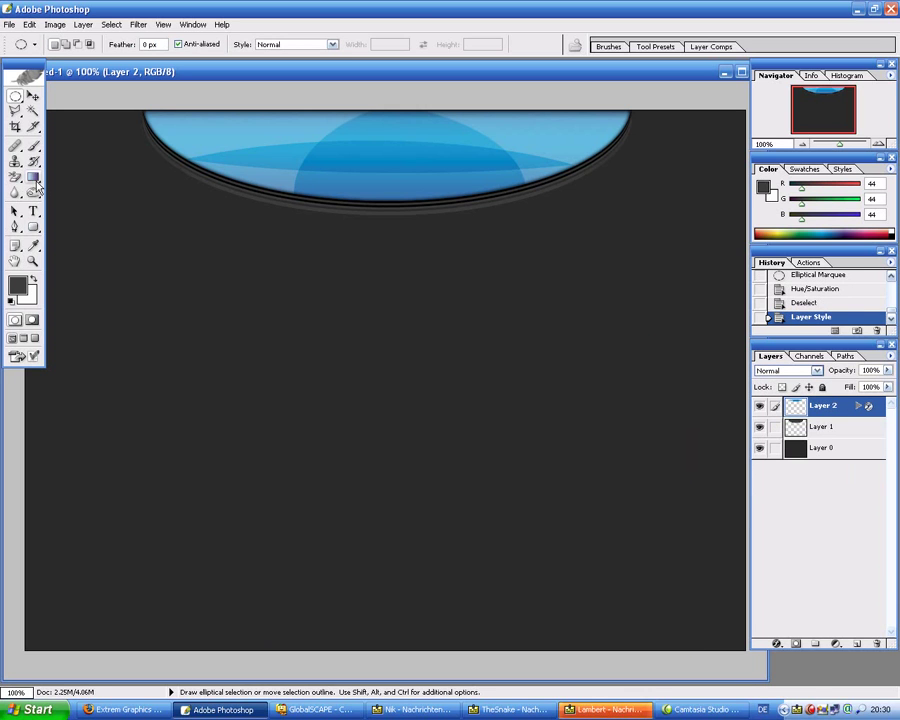
click(33, 192)
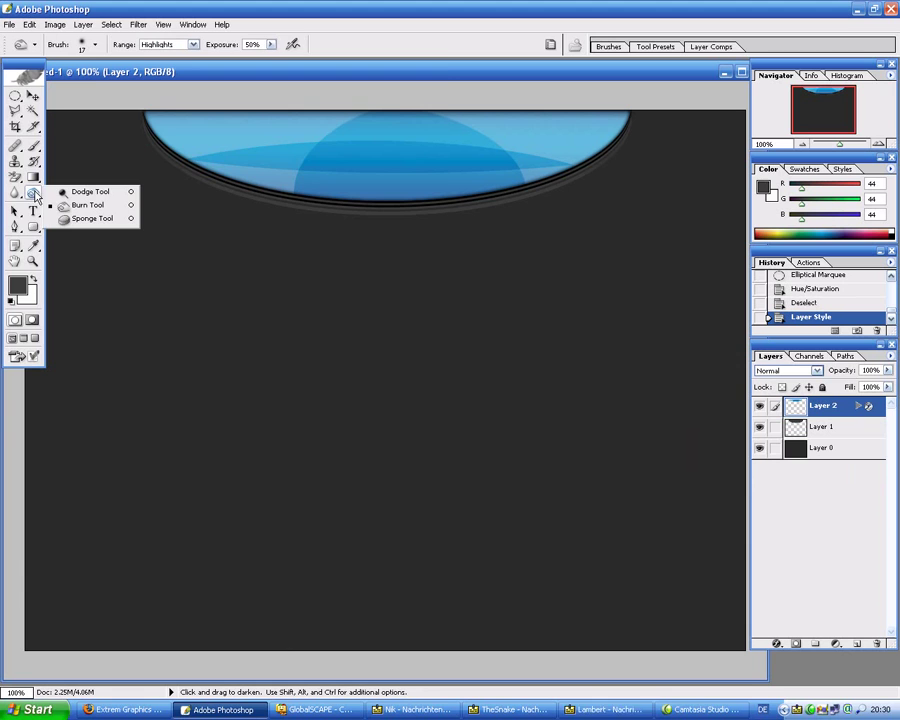
click(96, 46)
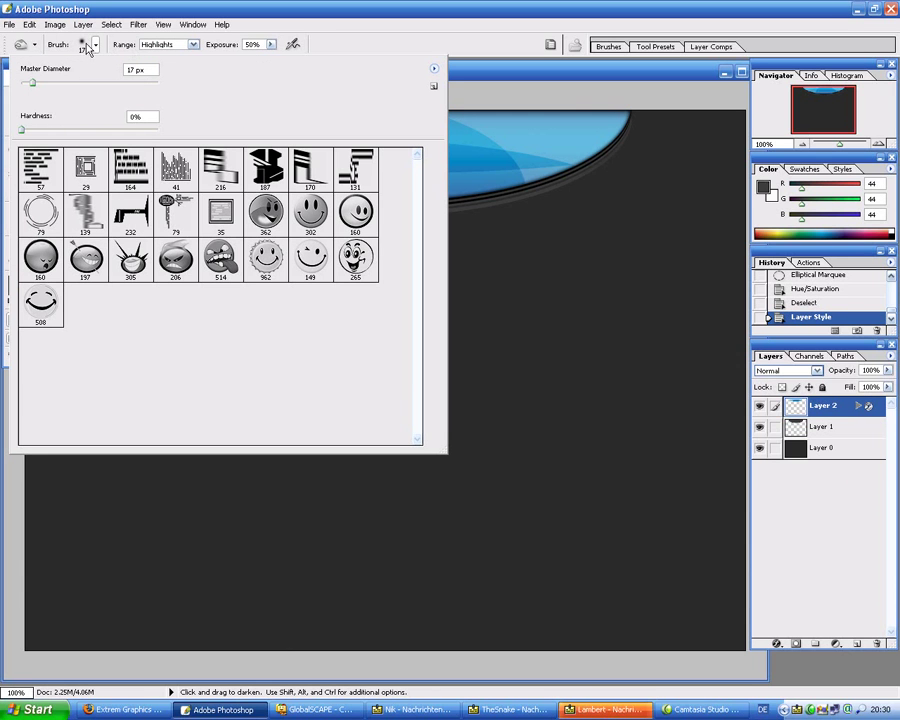
click(434, 68)
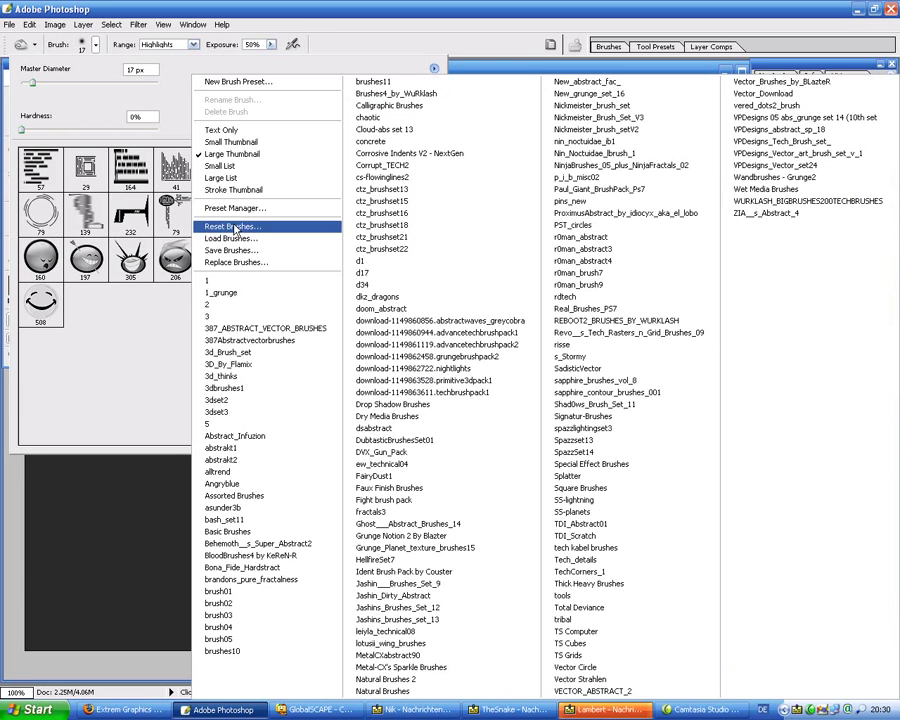
click(190, 280)
click(400, 274)
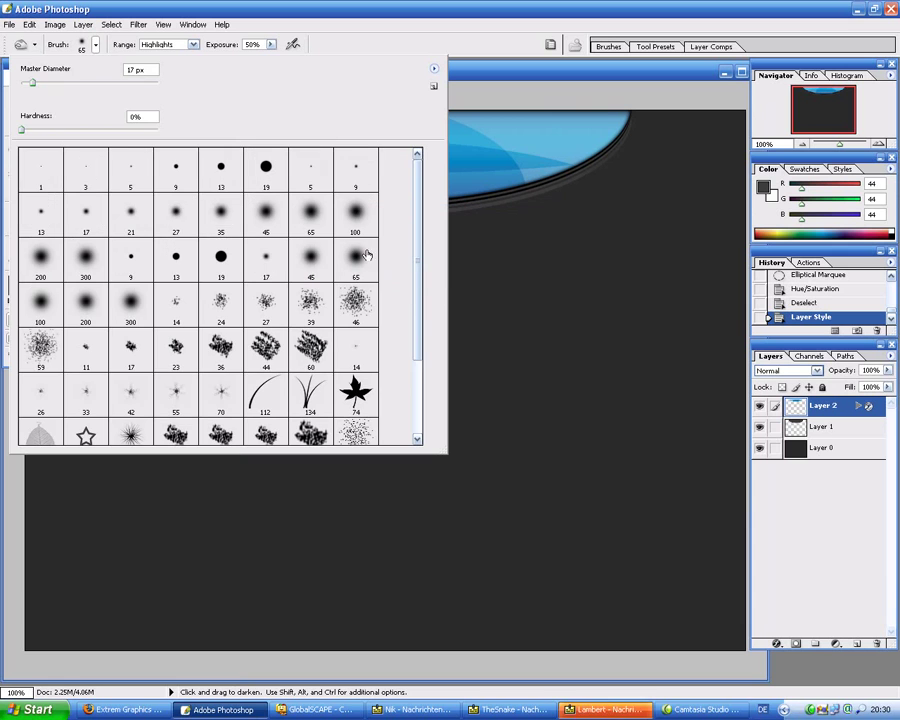
Step: Pick the 65 px soft brush and load Layer 2's shape as a selection
click(150, 215)
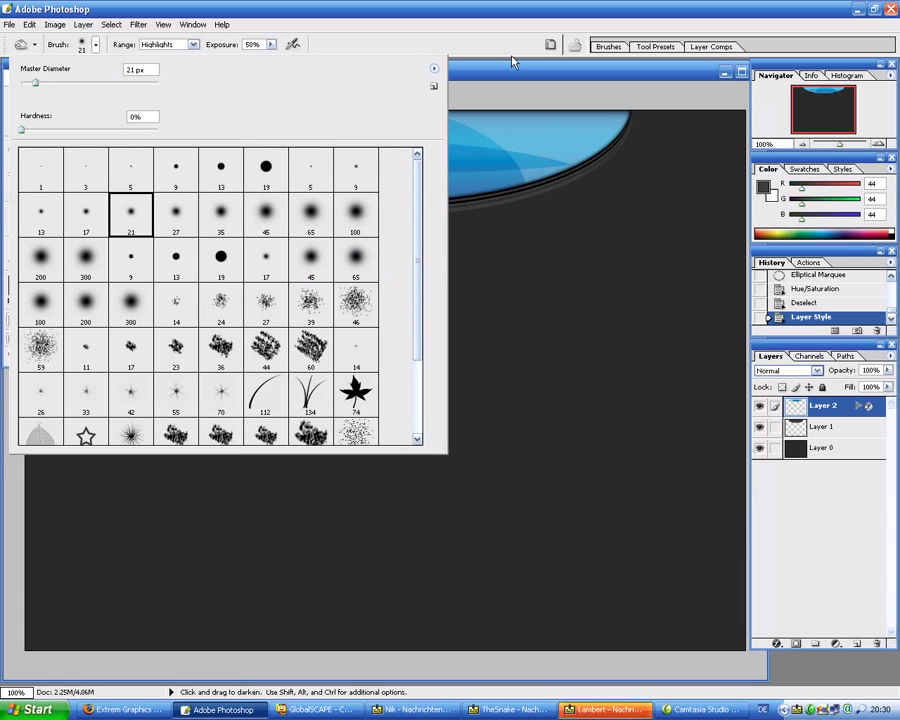
click(520, 70)
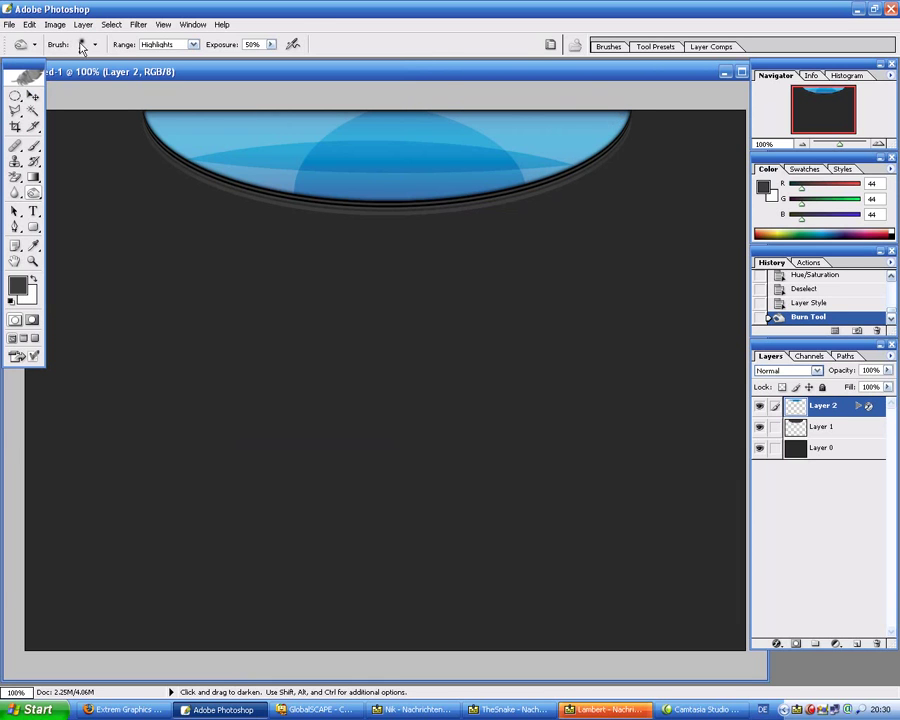
click(96, 45)
click(312, 222)
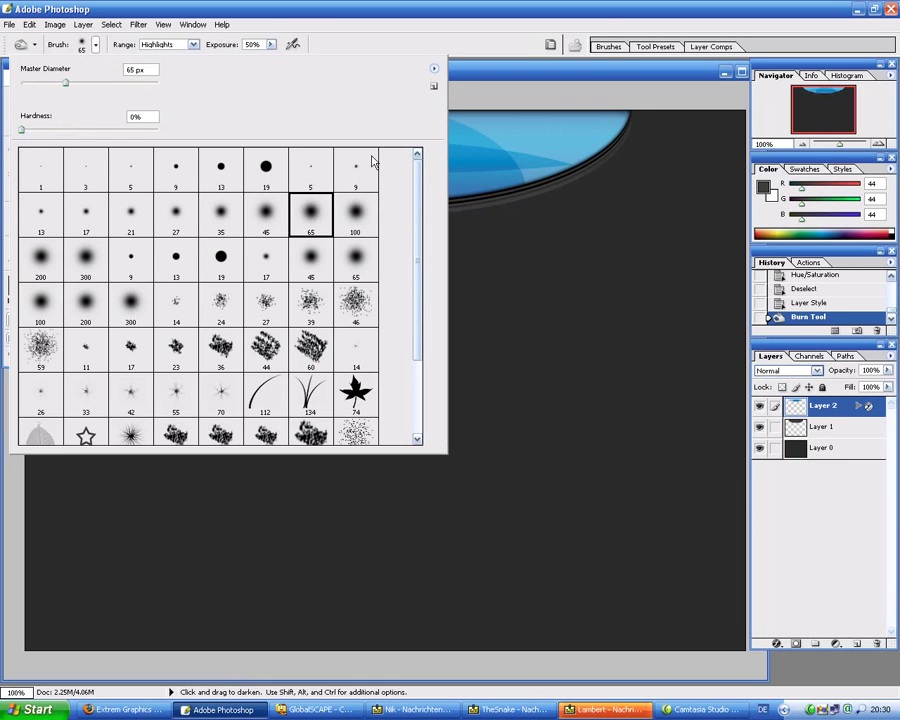
click(590, 62)
ctrl+click(795, 406)
Step: Burn the lower-left, lower-right and bottom edges of the blue shape darker
mouse_move(625, 100)
mouse_down()
mouse_move(587, 149)
mouse_move(465, 201)
mouse_move(483, 182)
mouse_up()
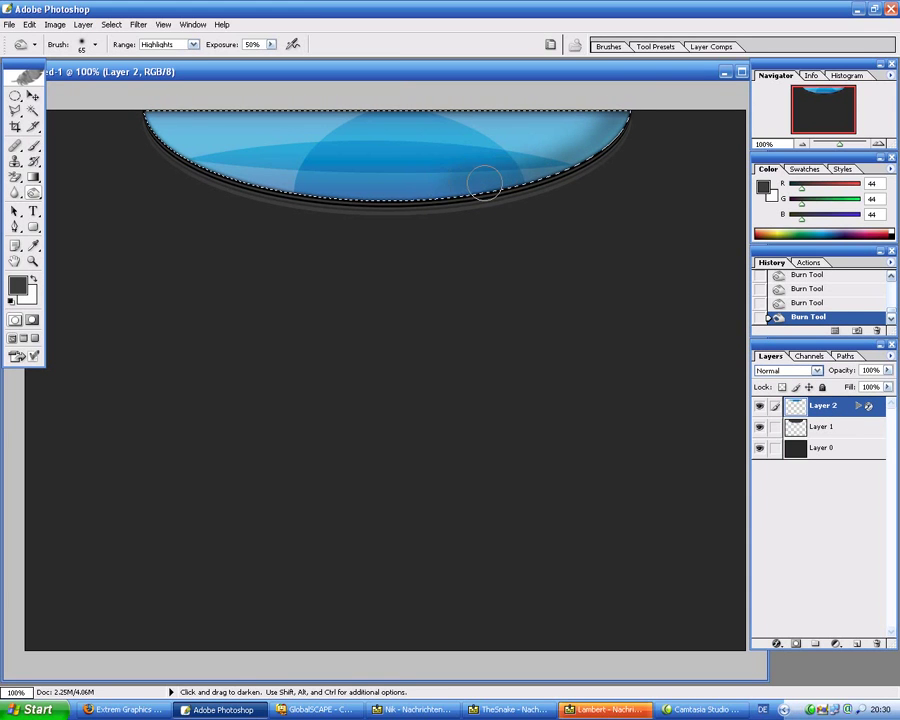
mouse_move(428, 185)
mouse_down()
mouse_move(297, 185)
mouse_move(187, 141)
mouse_move(287, 185)
mouse_move(162, 122)
mouse_move(300, 100)
mouse_move(580, 118)
mouse_move(393, 113)
mouse_up()
drag(590, 162, 408, 182)
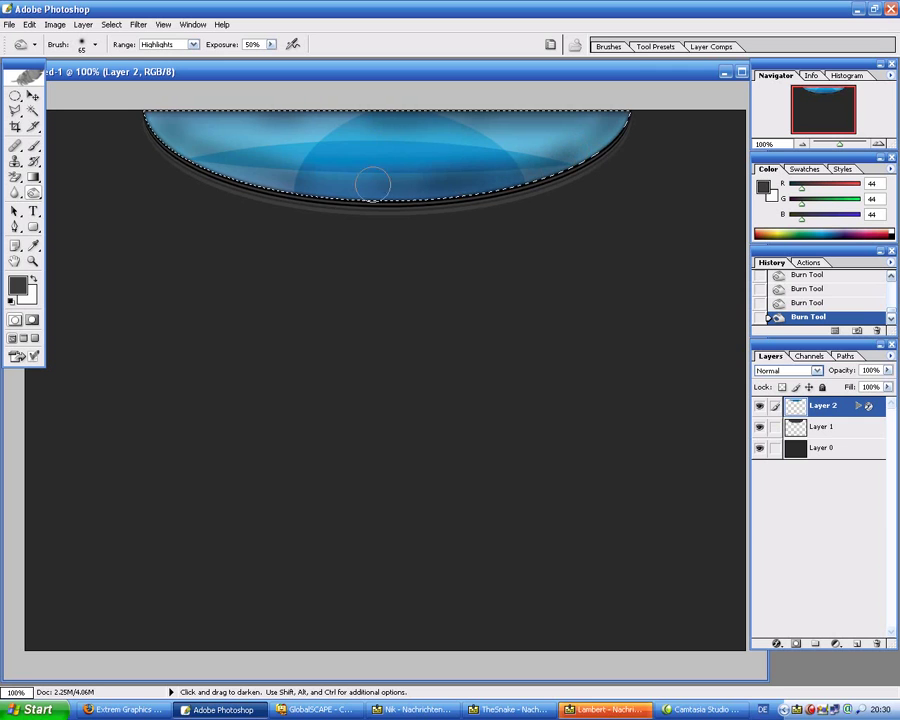
drag(313, 191, 135, 150)
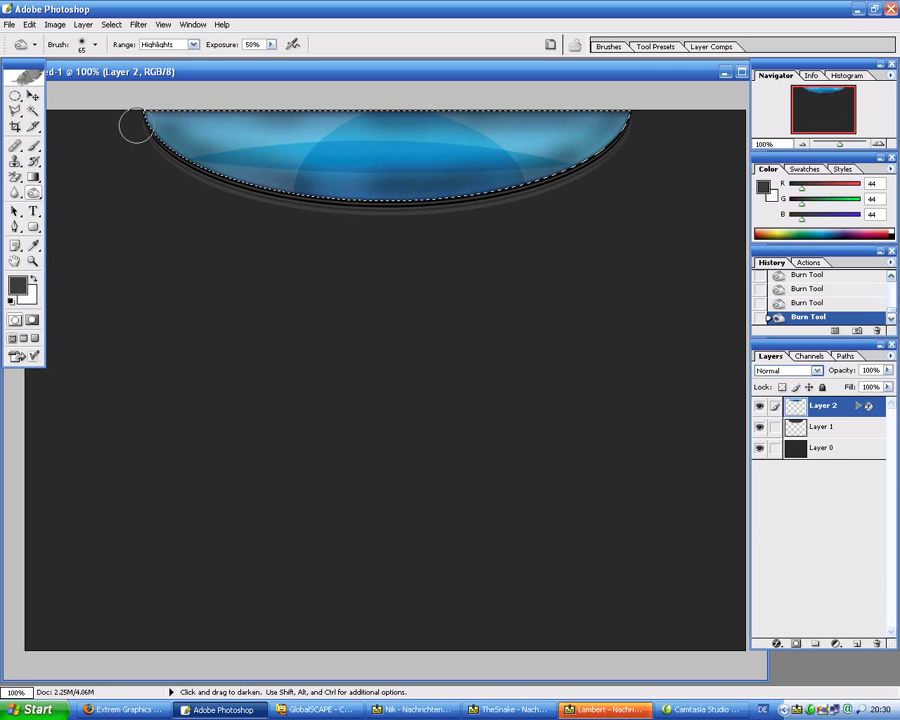
drag(265, 188, 389, 204)
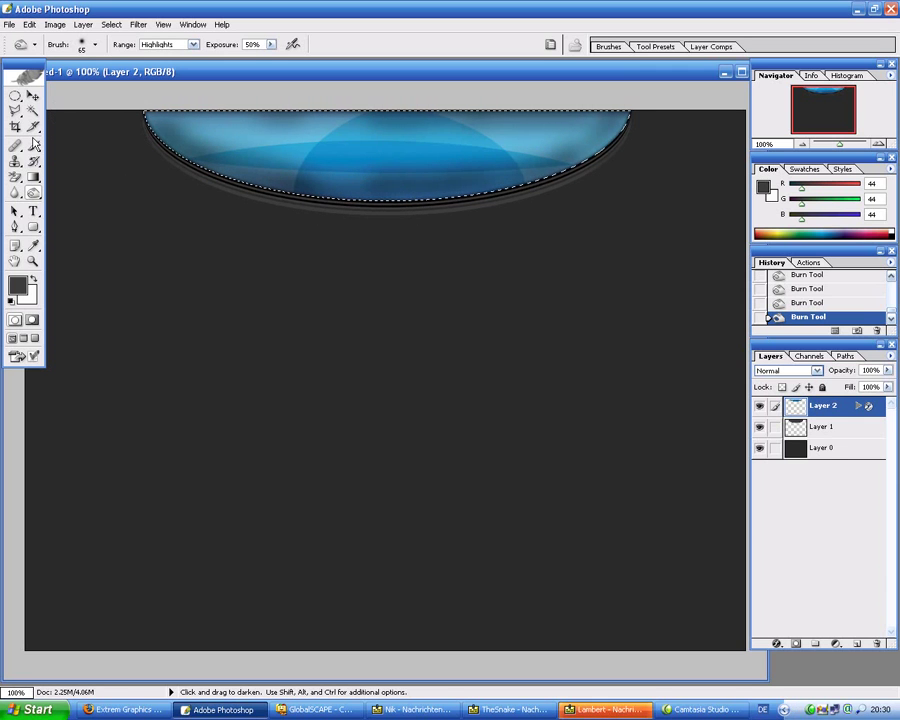
Step: Dodge the shape's upper areas in Midtones range, then check Layer 2's context menu
drag(40, 195, 68, 187)
click(175, 44)
click(172, 65)
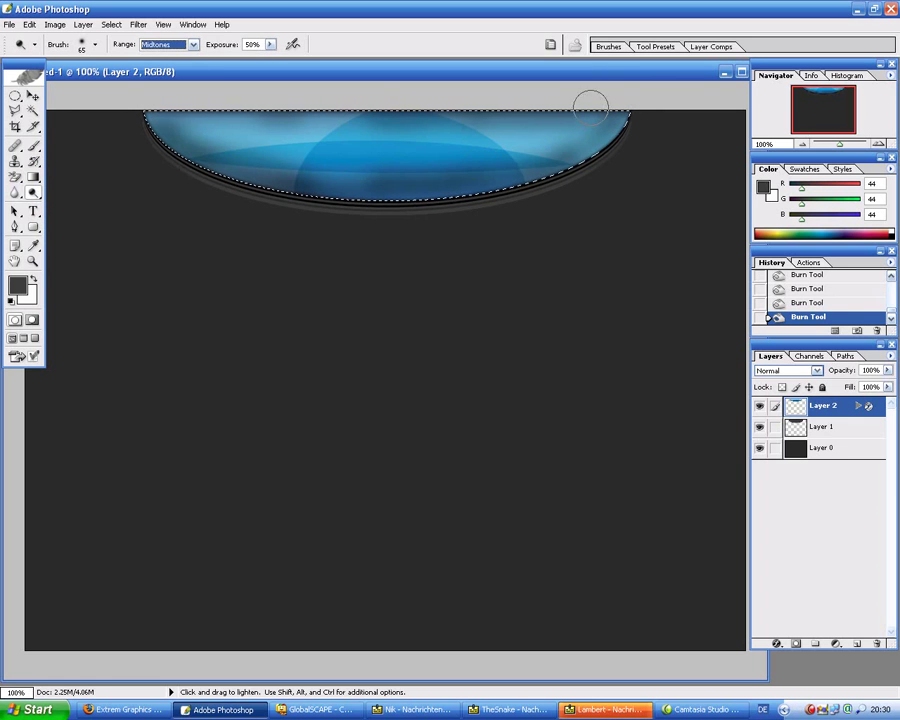
drag(588, 100, 572, 145)
mouse_move(446, 161)
mouse_down()
mouse_move(310, 125)
mouse_move(230, 130)
mouse_move(220, 148)
mouse_move(478, 108)
mouse_up()
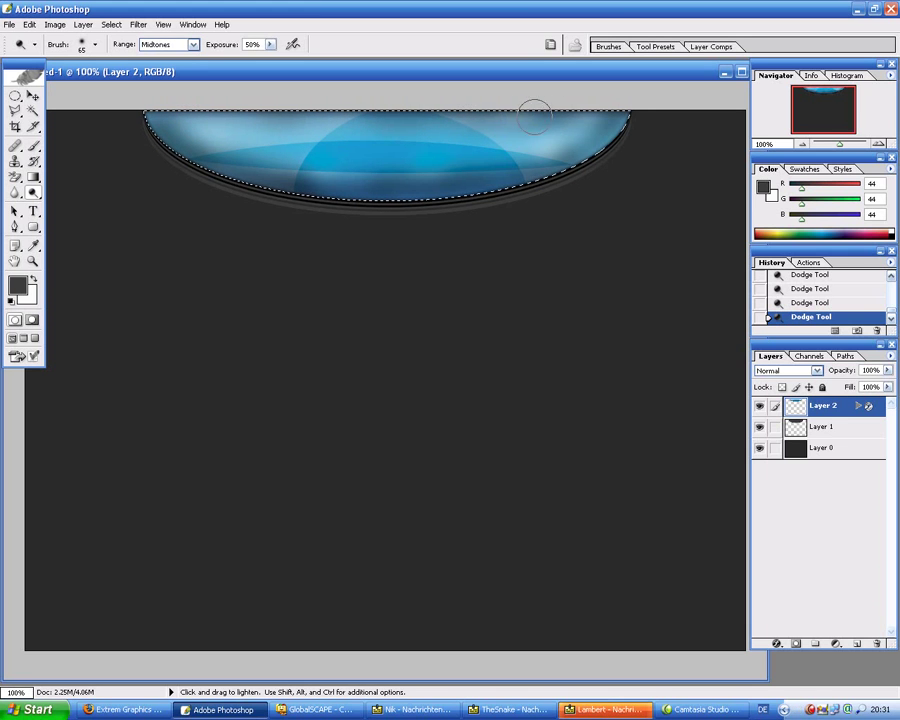
right_click(826, 410)
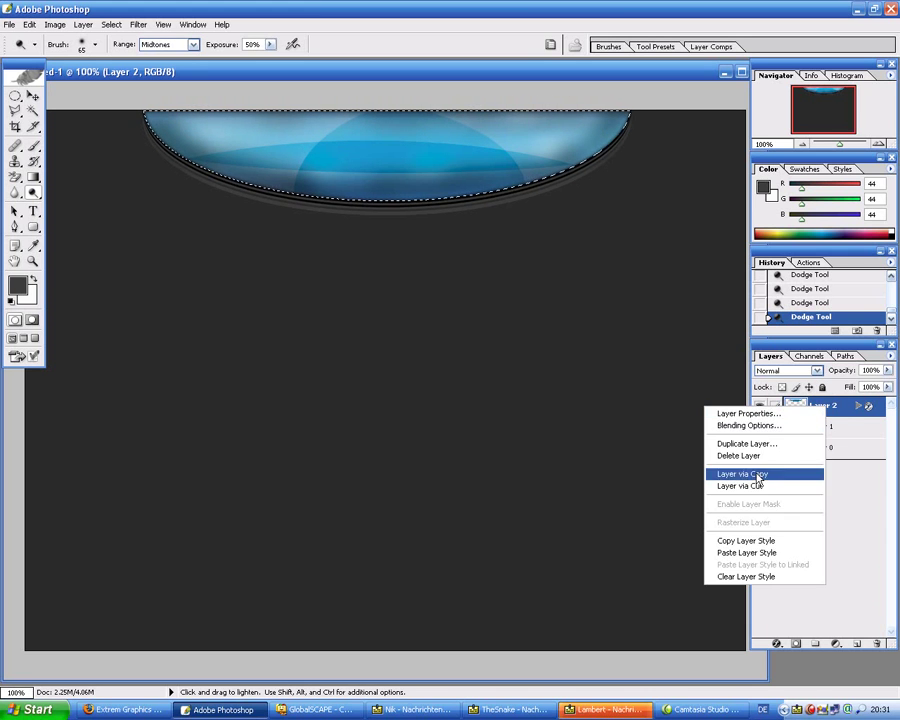
click(832, 408)
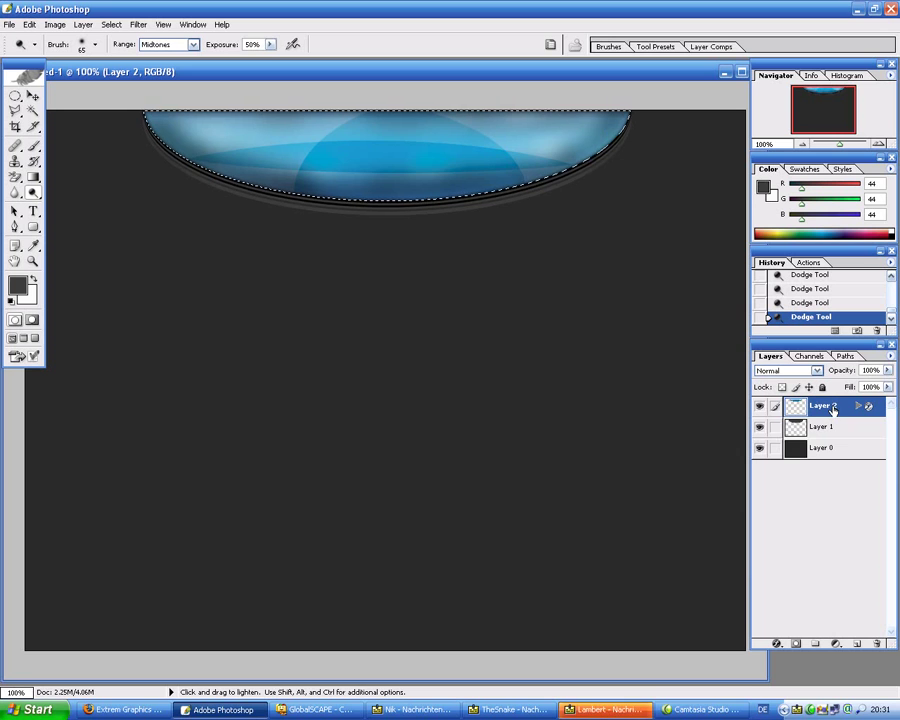
Step: Copy the selection to a new layer with Ctrl+J and apply the Plastic Wrap filter
key(ctrl+j)
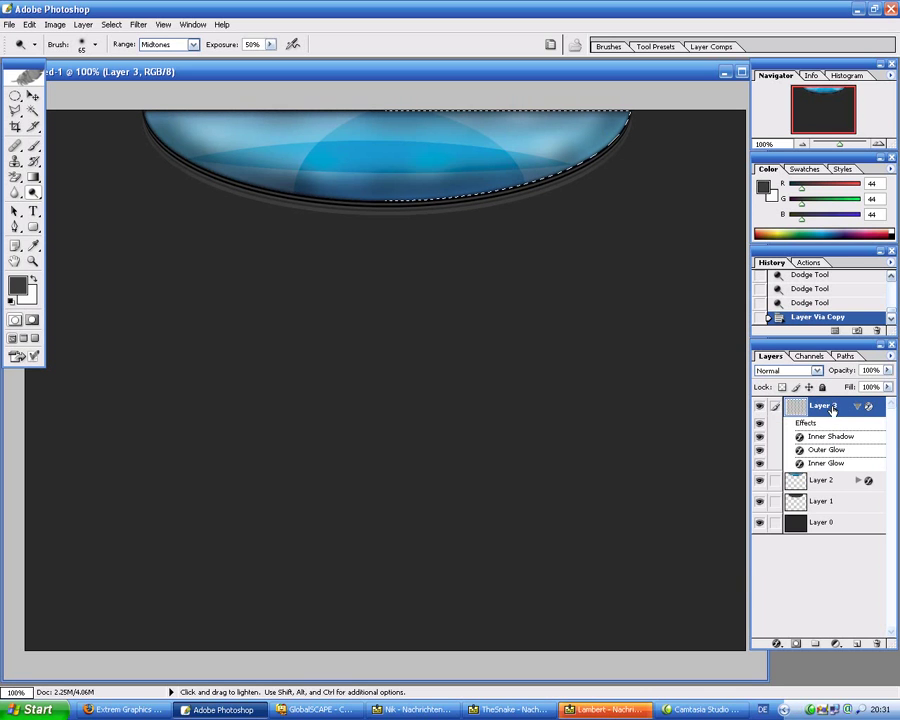
click(139, 24)
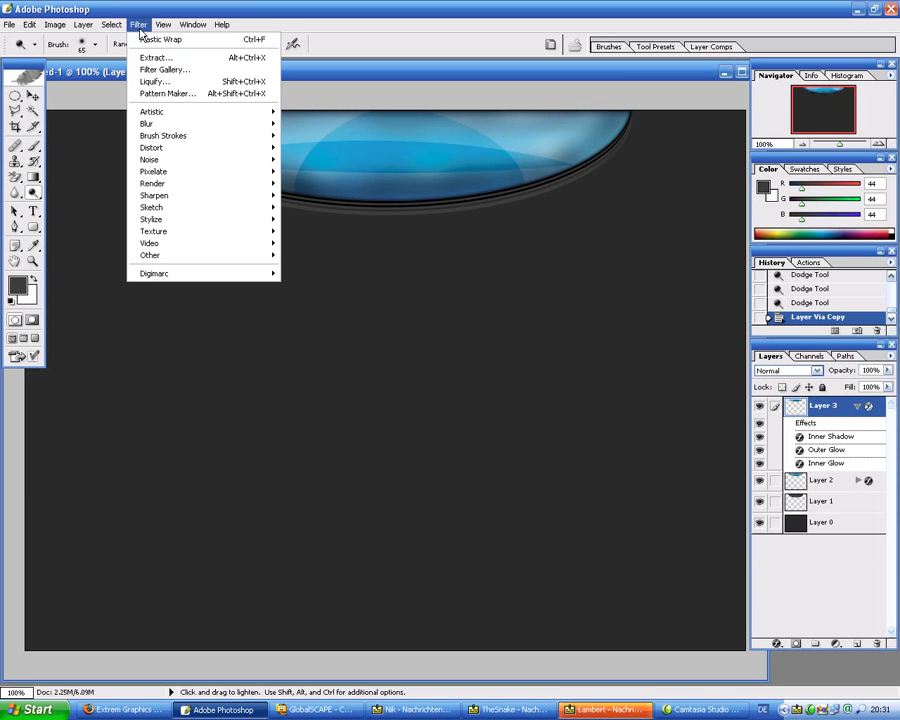
click(150, 38)
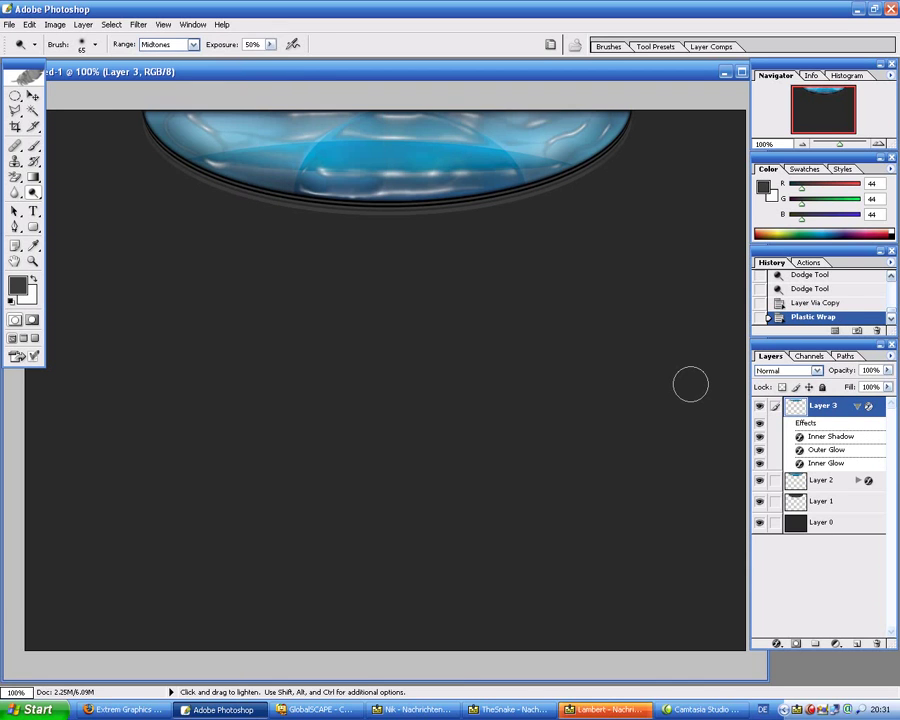
Step: Set Layer 3's blend mode to Soft Light and its opacity to 55%
click(808, 370)
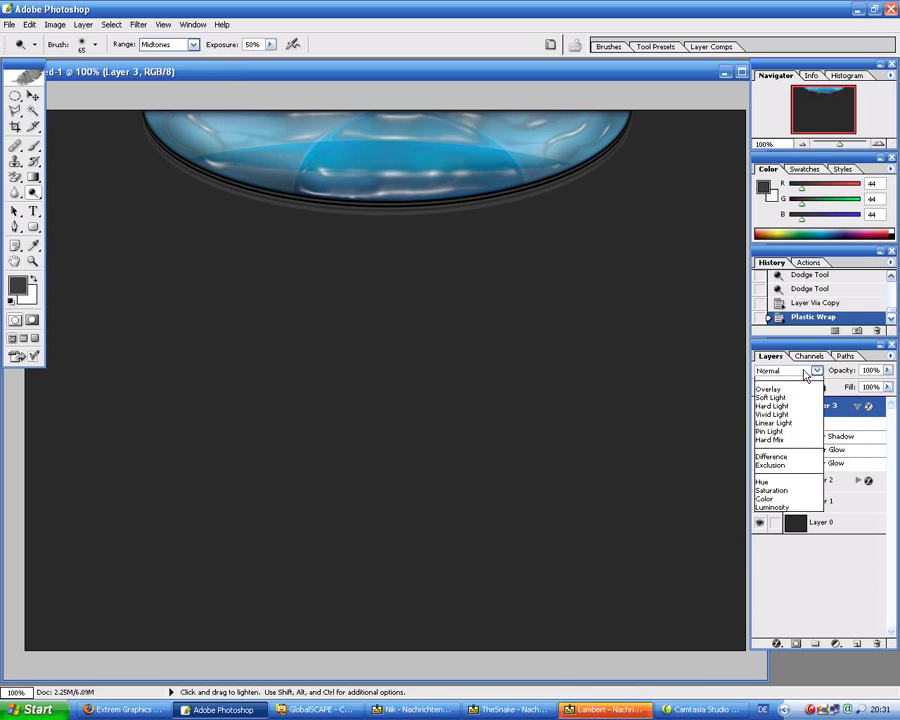
click(777, 458)
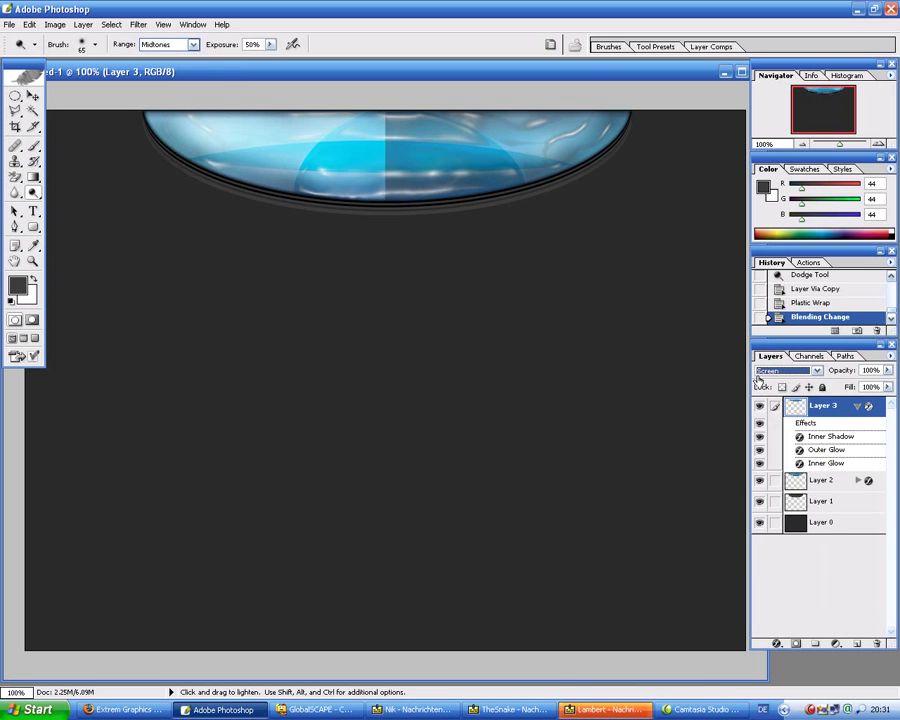
click(790, 370)
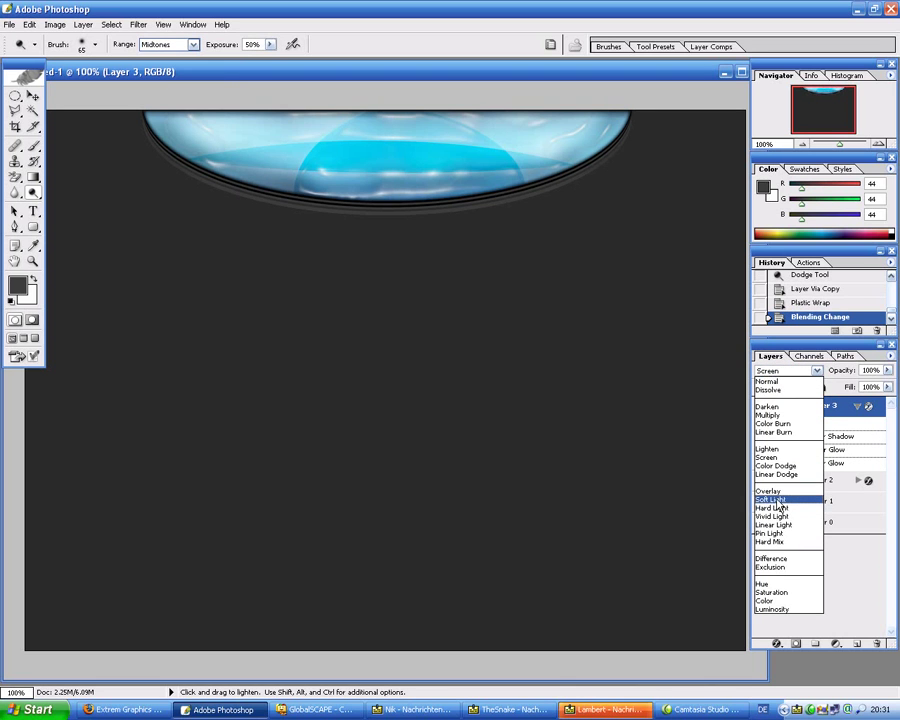
click(772, 499)
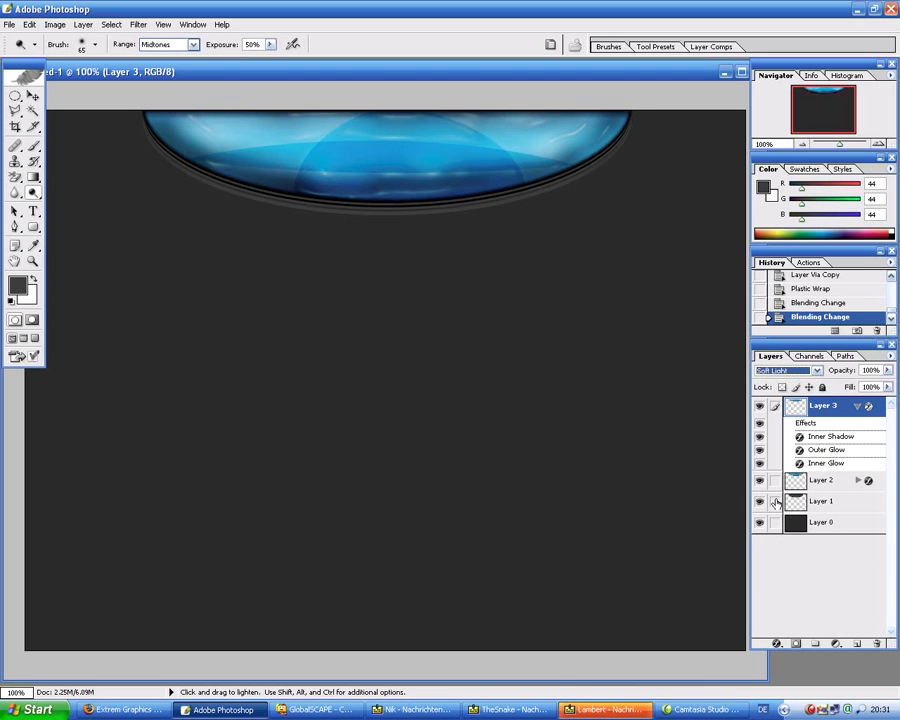
click(857, 406)
click(869, 370)
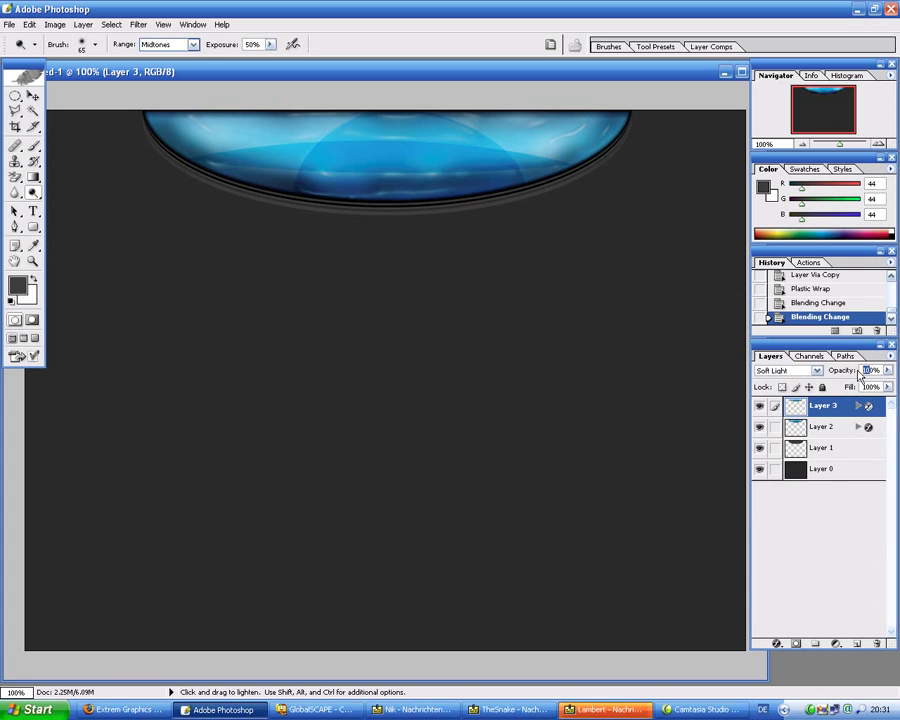
text(55)
key(Return)
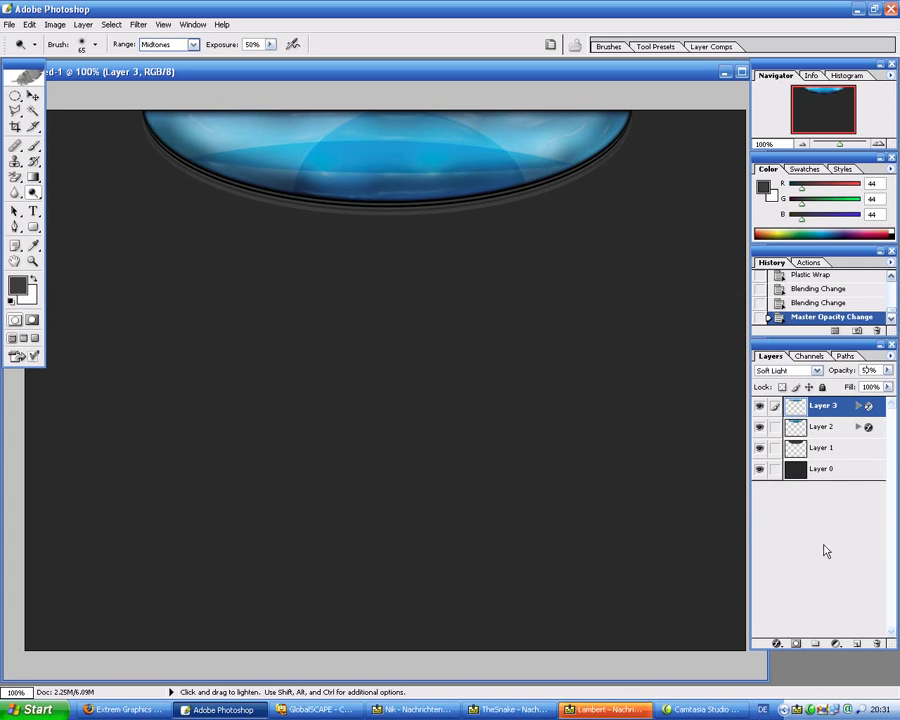
text(55)
text(55)
Step: On Layer 1 at 400% zoom, dodge the rim's left curve with a 35 px Highlights brush
click(811, 450)
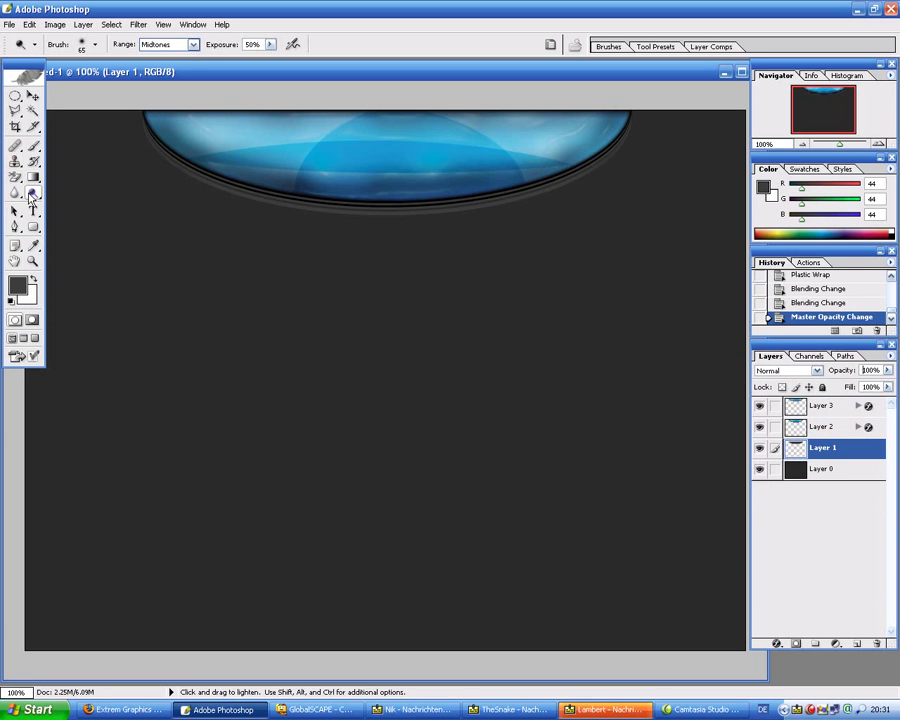
drag(31, 196, 57, 207)
click(66, 206)
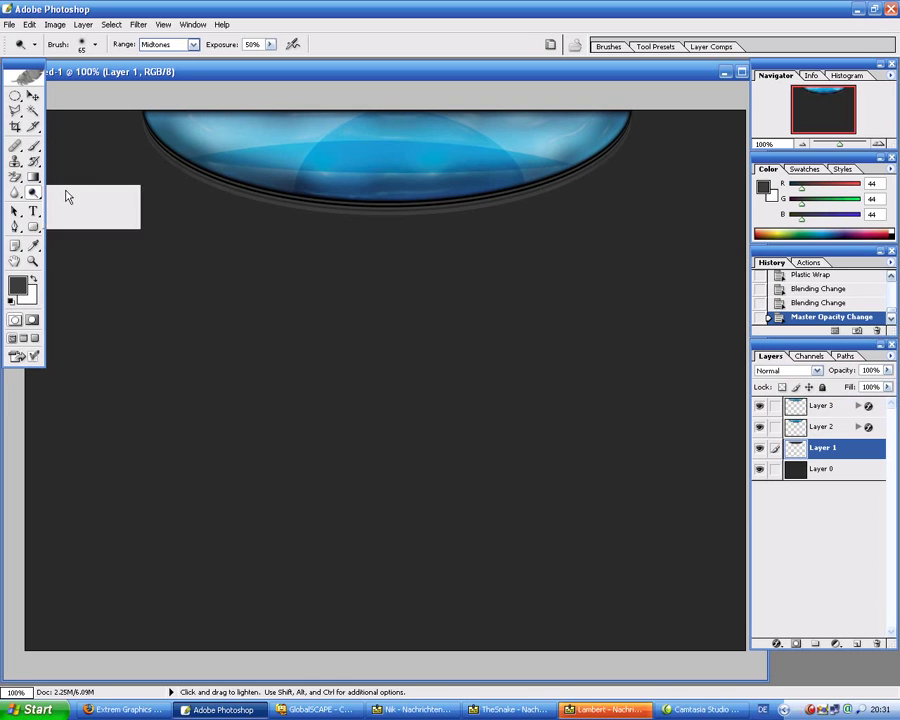
click(183, 45)
click(160, 74)
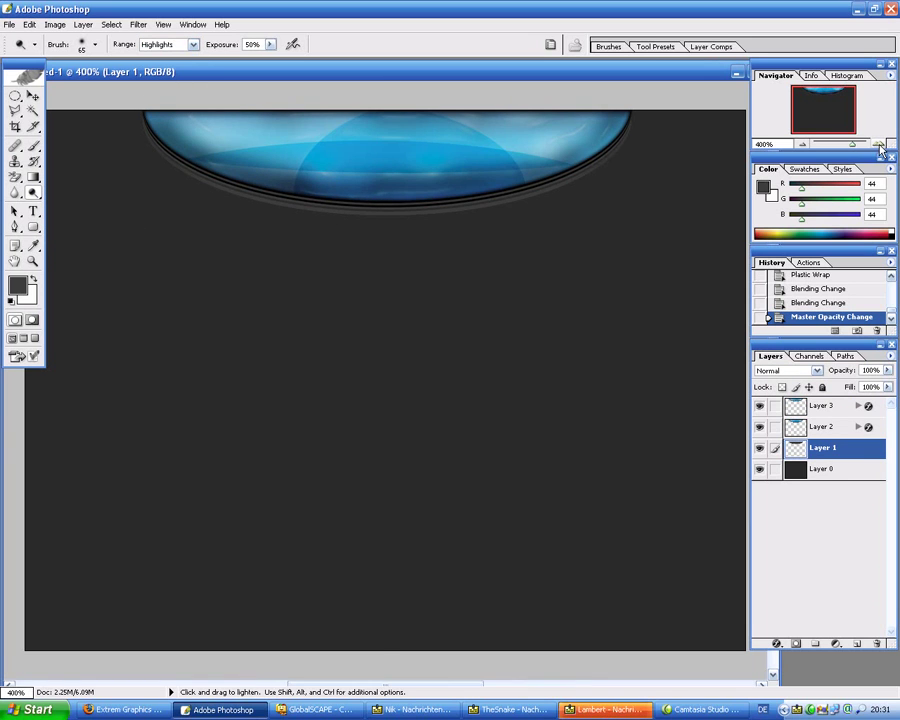
triple_click(880, 144)
mouse_move(823, 107)
mouse_down()
mouse_move(818, 90)
mouse_move(806, 92)
mouse_up()
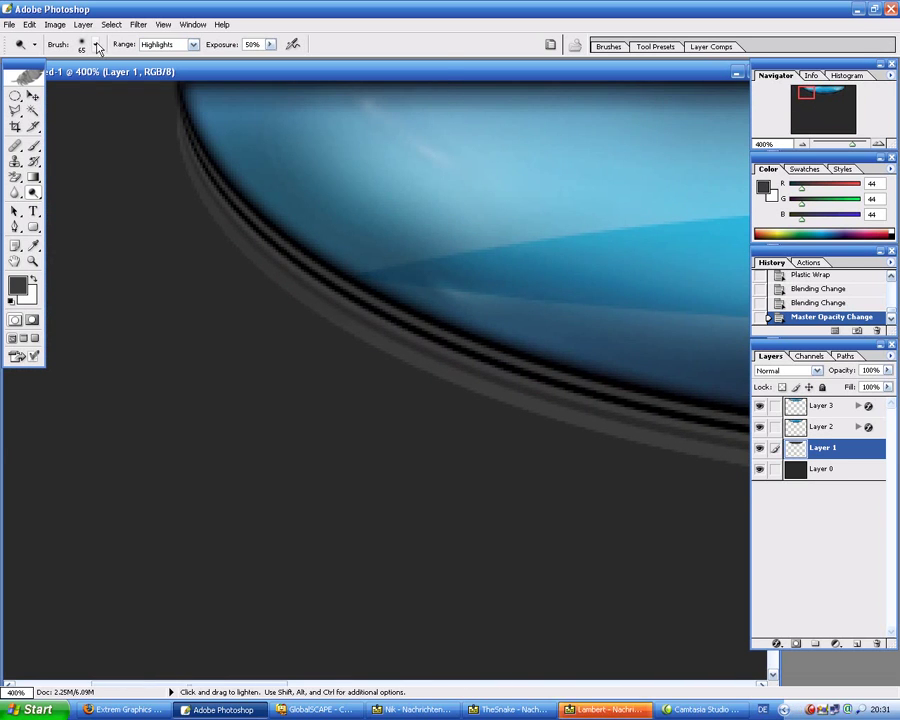
click(95, 45)
click(490, 64)
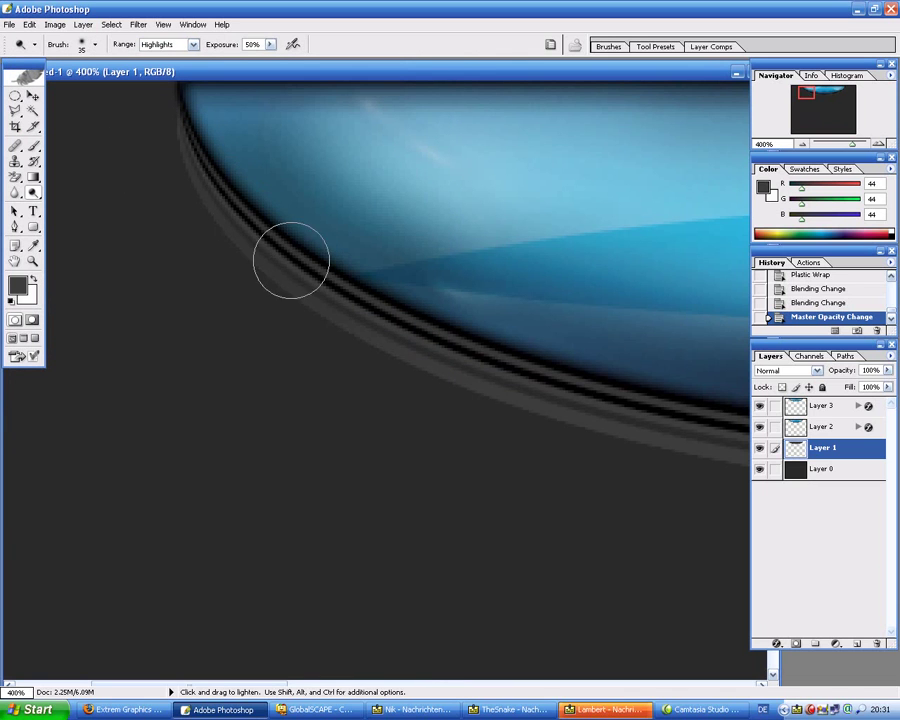
mouse_move(263, 245)
mouse_down()
mouse_move(321, 307)
mouse_move(388, 311)
mouse_move(300, 268)
mouse_move(404, 351)
mouse_move(366, 315)
mouse_move(277, 263)
mouse_move(318, 275)
mouse_move(339, 296)
mouse_up()
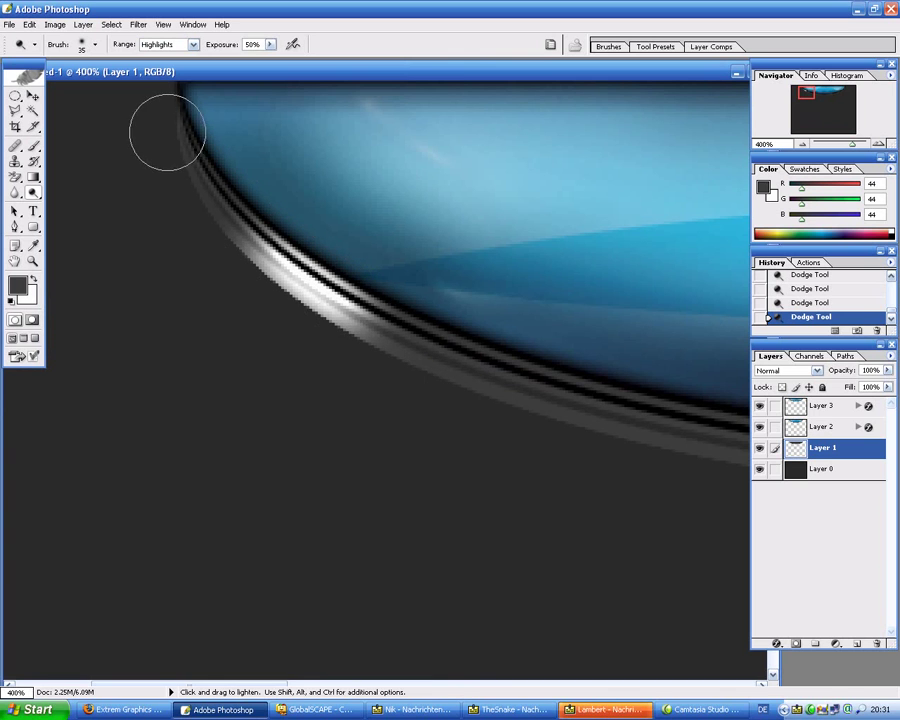
Step: Burn the brightest part of the rim highlight with a 17 px soft brush
drag(33, 193, 74, 213)
click(76, 205)
click(94, 44)
click(86, 212)
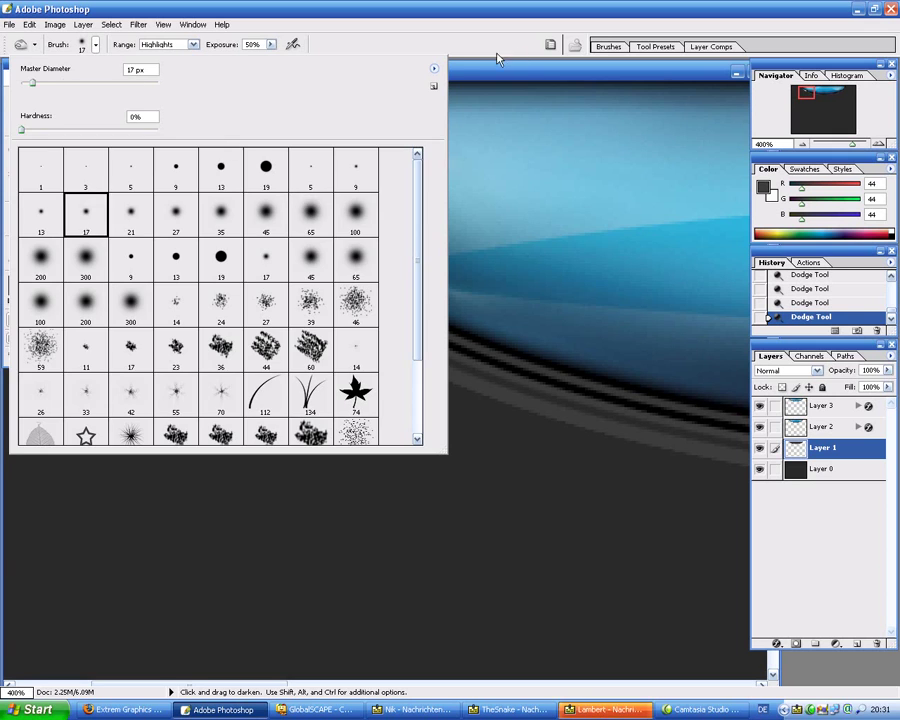
key(Return)
mouse_move(360, 352)
mouse_down()
mouse_move(345, 325)
mouse_move(267, 287)
mouse_up()
drag(280, 228, 370, 292)
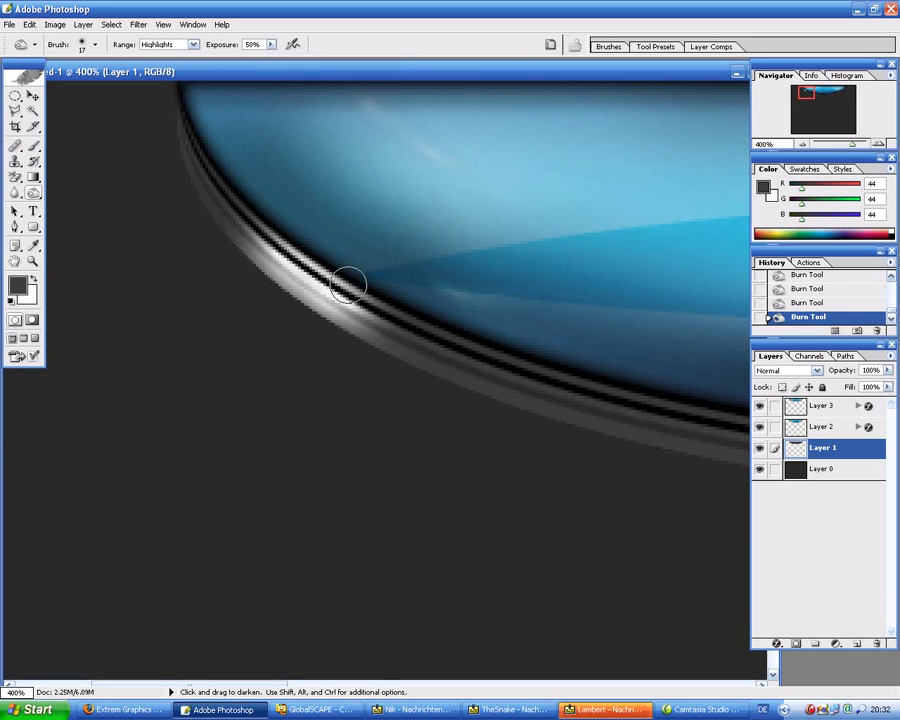
Step: Brighten and lengthen the rim highlight with a 27 px dodge brush, undoing two strokes
right_click(33, 195)
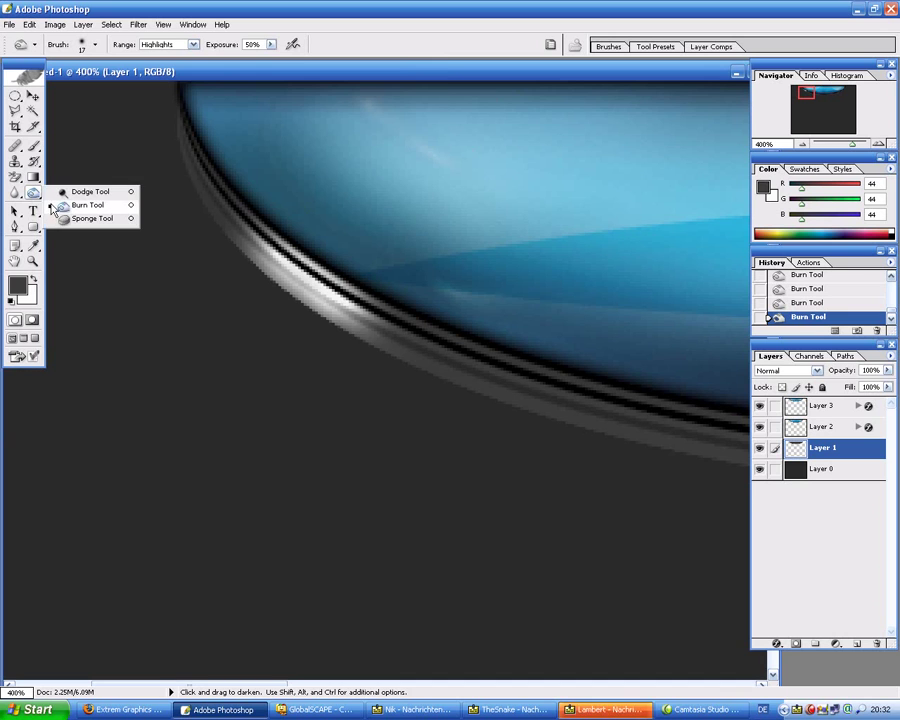
click(80, 187)
click(95, 44)
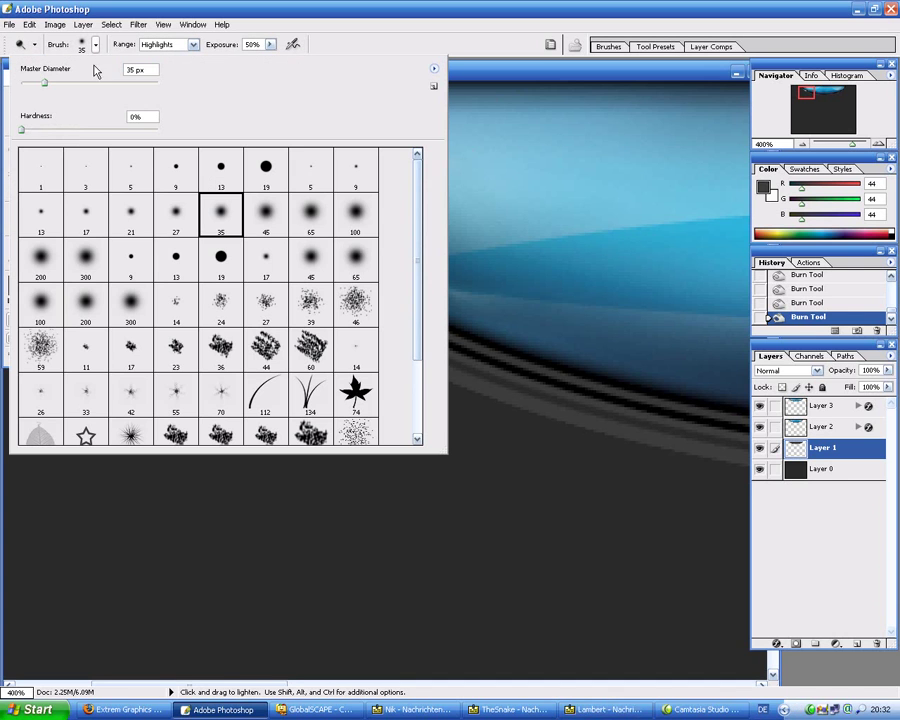
click(176, 212)
click(524, 54)
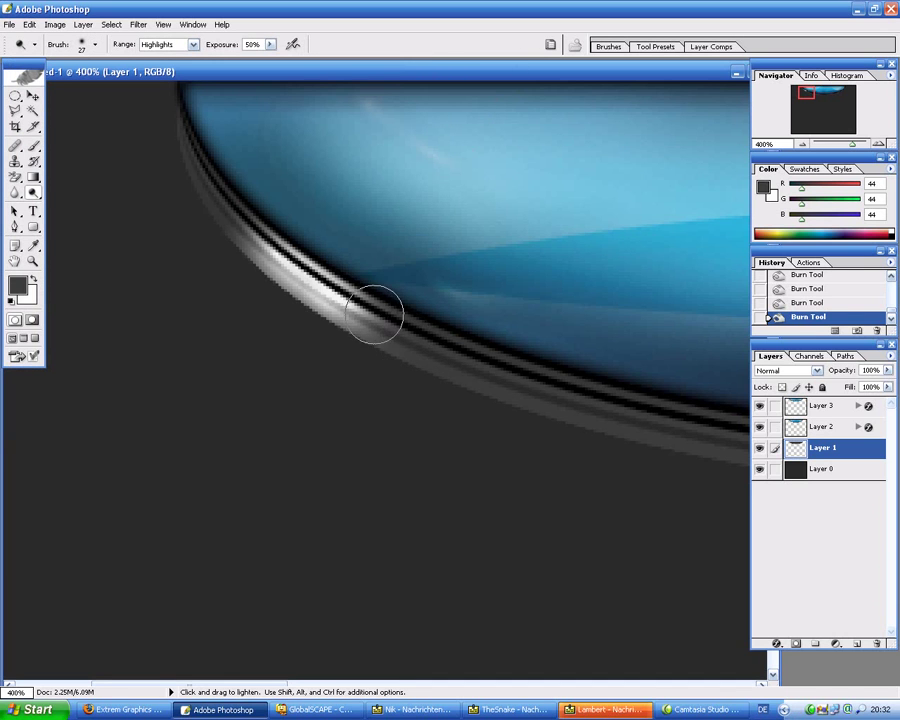
drag(306, 285, 424, 344)
drag(348, 291, 368, 287)
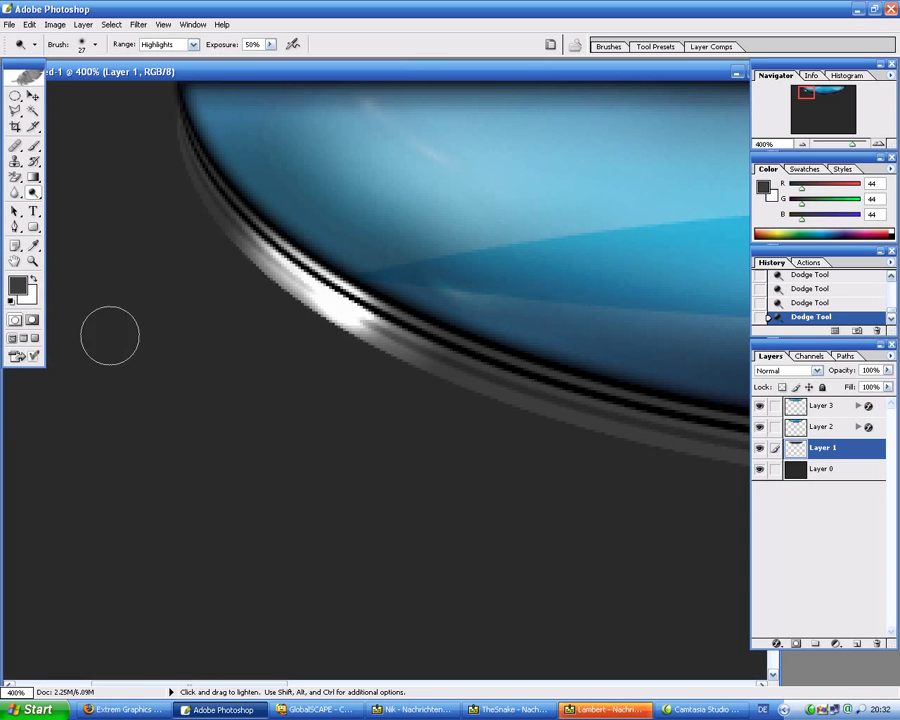
drag(33, 192, 88, 190)
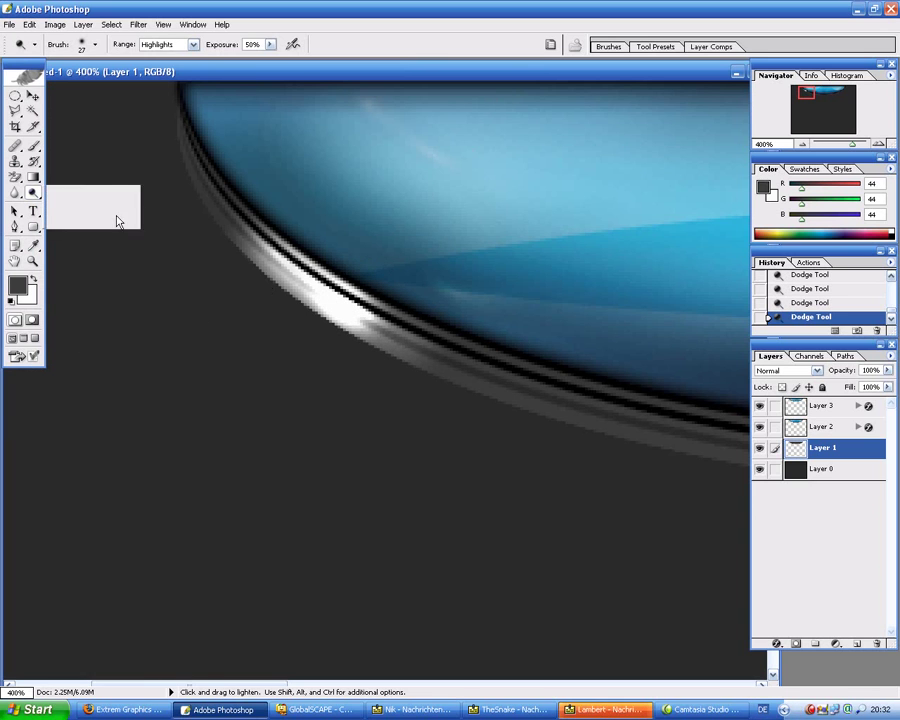
drag(293, 315, 400, 357)
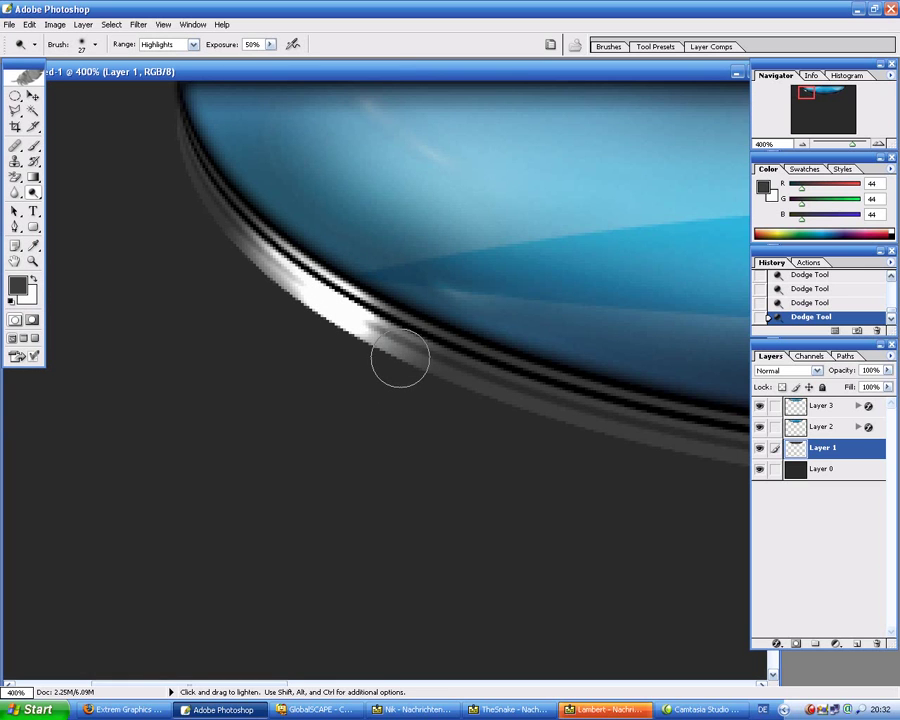
click(808, 288)
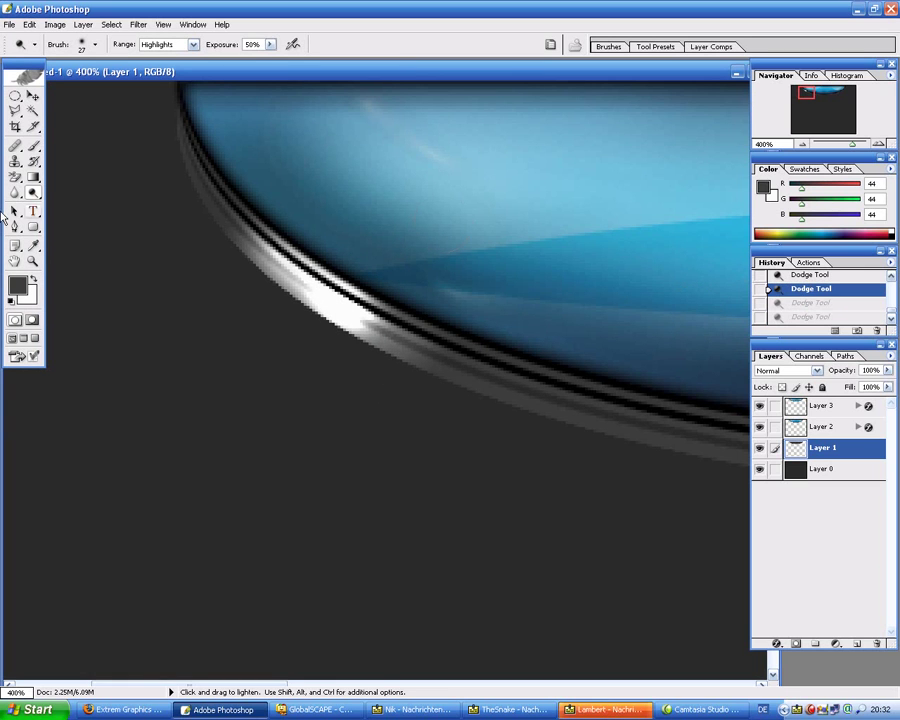
Step: Burn the edges of the white highlight to soften it, then zoom out
drag(33, 193, 80, 202)
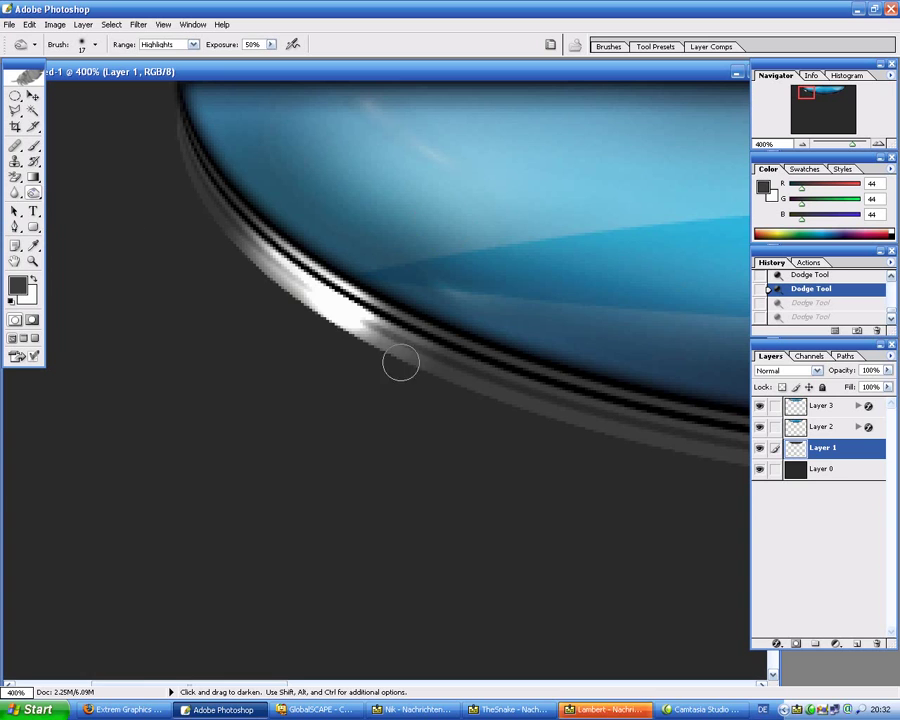
drag(310, 320, 365, 330)
mouse_move(270, 280)
mouse_down()
mouse_move(318, 322)
mouse_move(331, 267)
mouse_move(393, 322)
mouse_up()
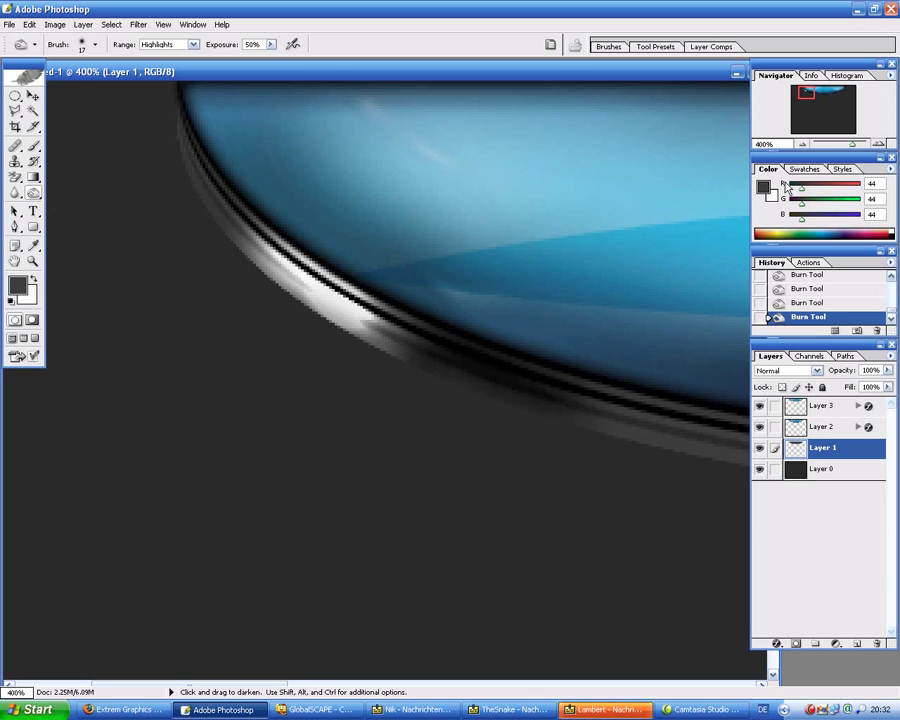
click(803, 145)
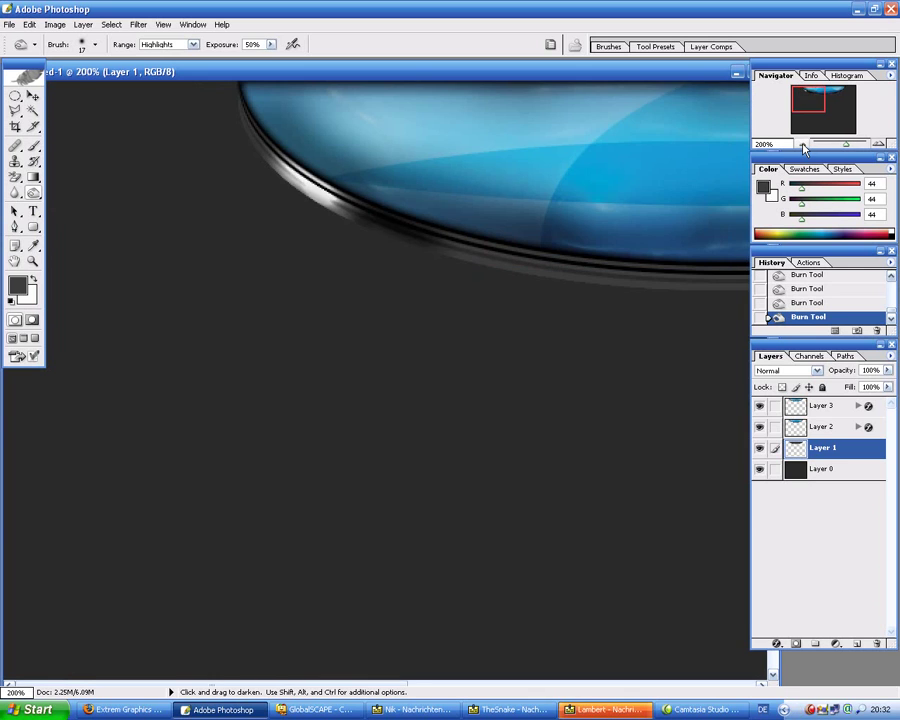
Step: At 300% zoom, dodge the grey rim stripe under the bowl's lower edge
click(803, 145)
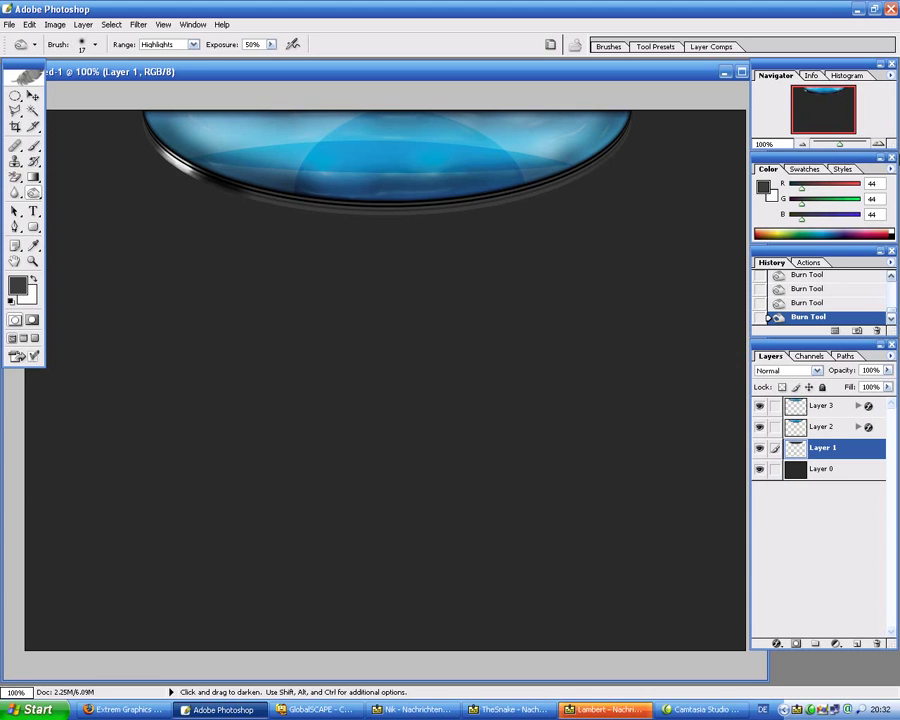
click(879, 145)
click(879, 145)
drag(822, 110, 823, 95)
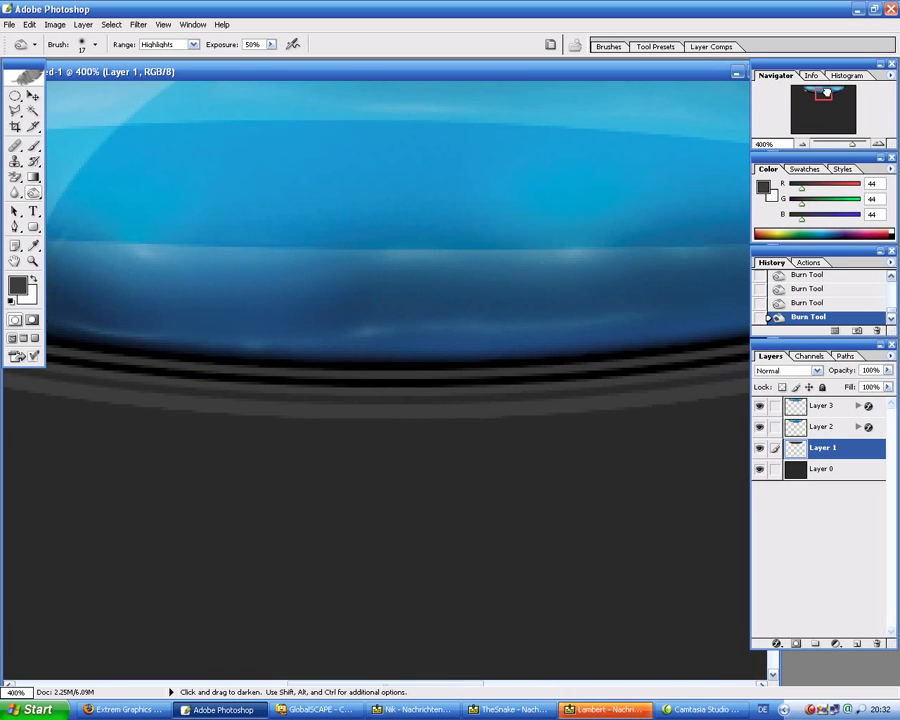
click(803, 145)
drag(817, 102, 817, 95)
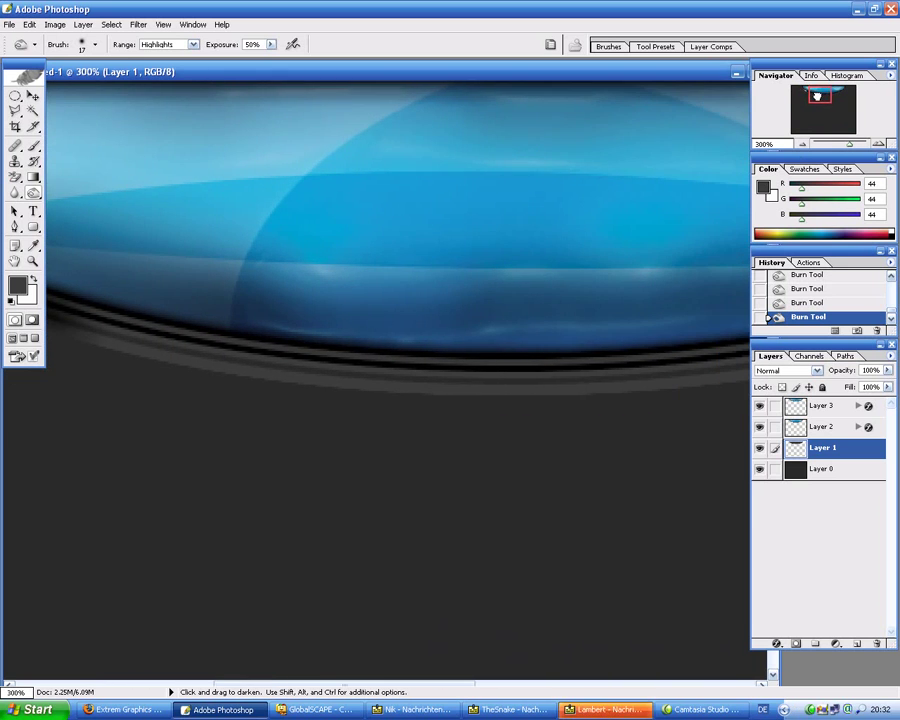
drag(33, 192, 80, 186)
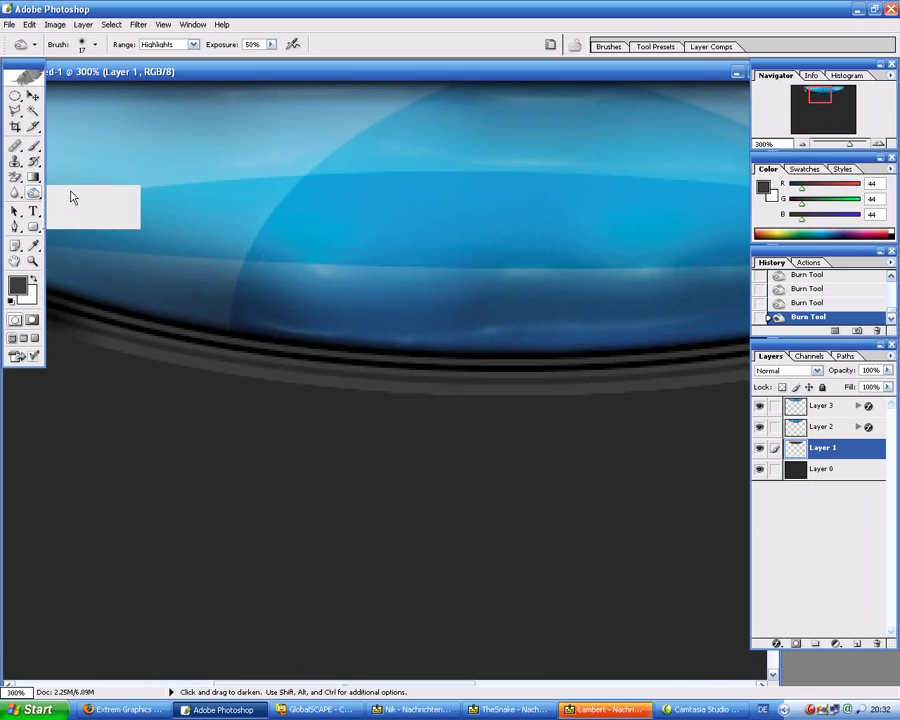
mouse_move(329, 366)
mouse_down()
mouse_move(201, 348)
mouse_move(337, 356)
mouse_move(201, 374)
mouse_move(241, 348)
mouse_move(255, 362)
mouse_move(301, 368)
mouse_move(287, 350)
mouse_move(287, 382)
mouse_move(306, 346)
mouse_move(448, 362)
mouse_up()
click(201, 348)
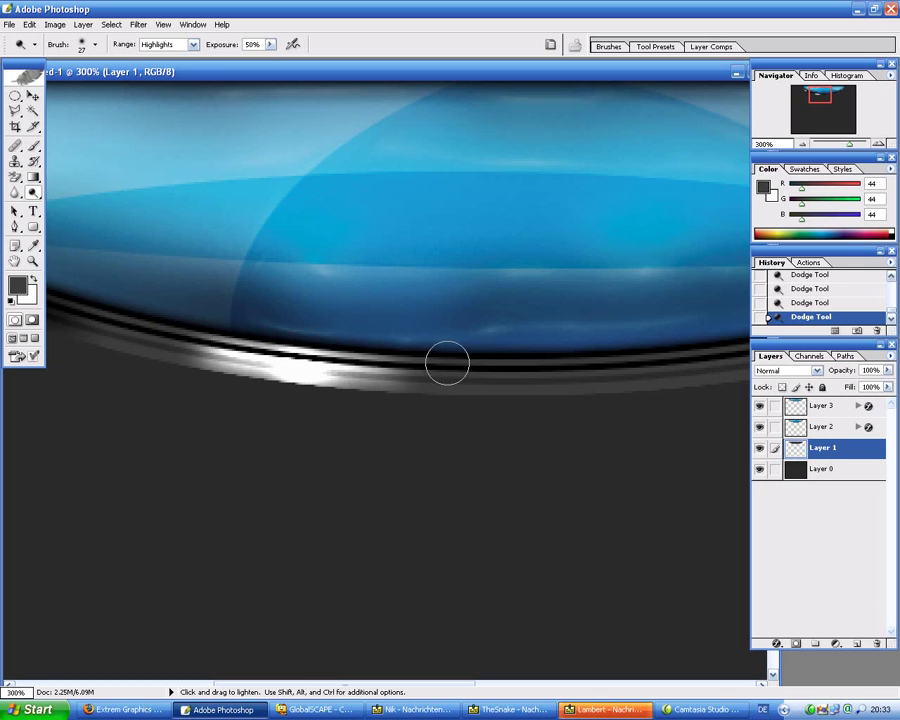
Step: Burn parts of the bright rim stripe and its lower-edge highlight
click(33, 193)
click(75, 203)
mouse_move(316, 380)
mouse_down()
mouse_move(234, 376)
mouse_move(323, 343)
mouse_up()
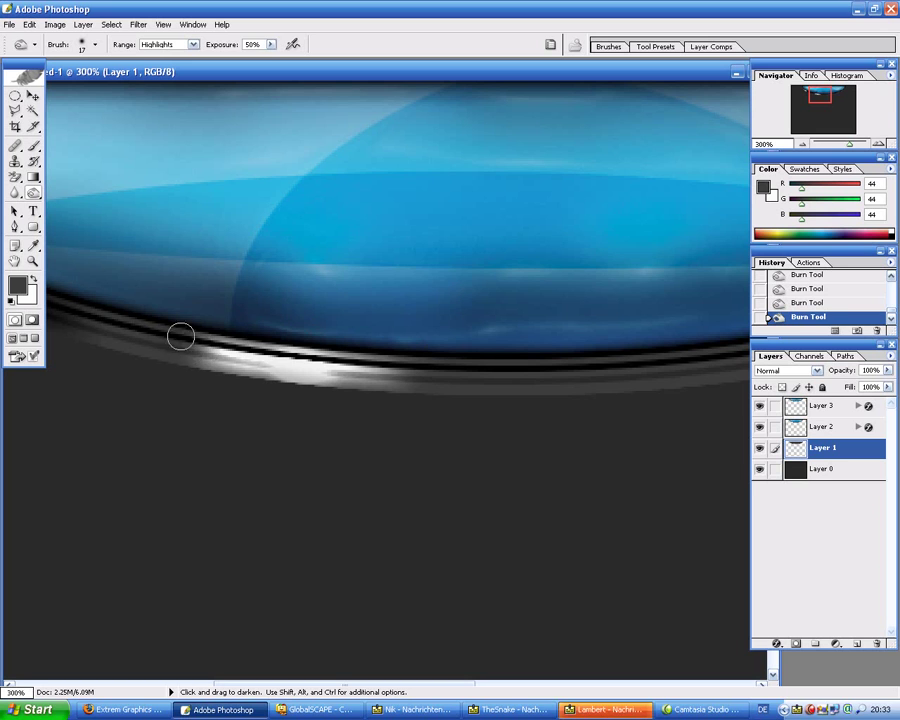
drag(159, 358, 237, 378)
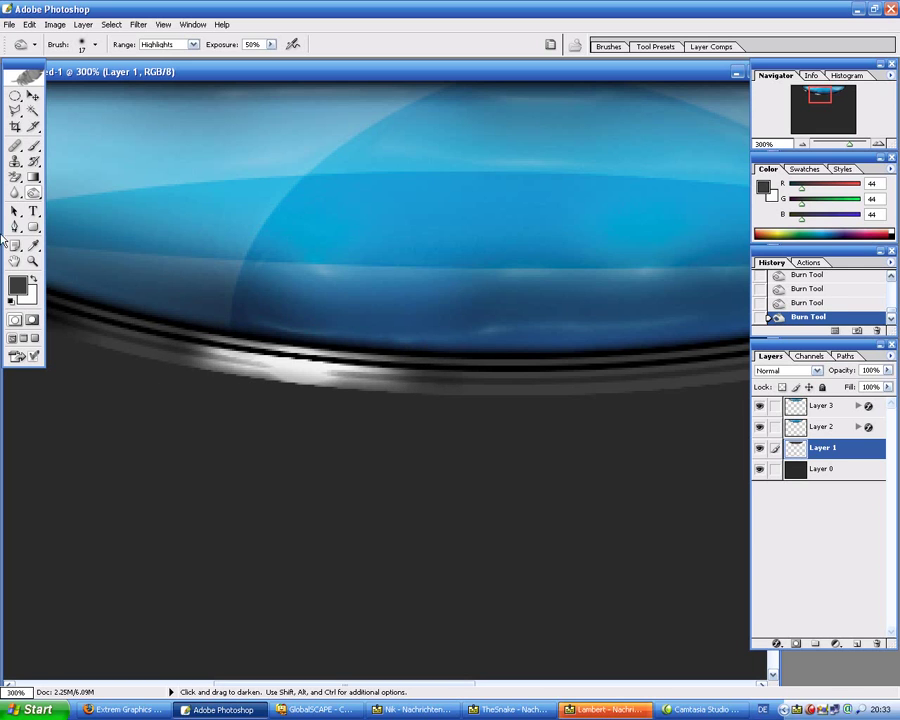
Step: Re-dodge the rim highlight, burn the band beside it, then zoom out to the whole banner
click(33, 197)
click(90, 186)
drag(284, 356, 188, 348)
mouse_move(362, 370)
mouse_down()
mouse_move(476, 372)
mouse_move(162, 318)
mouse_up()
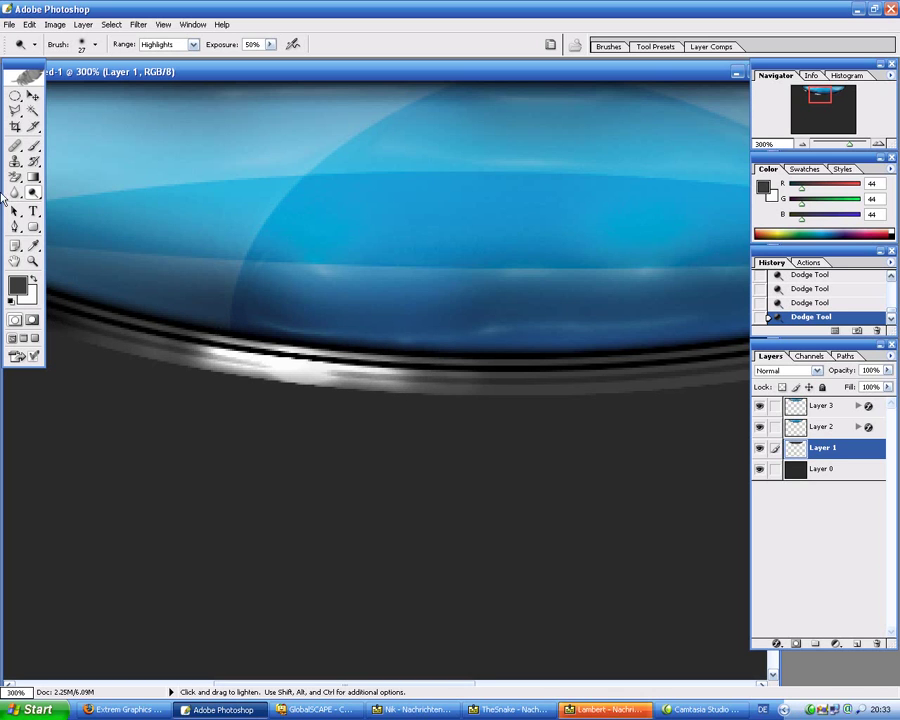
drag(38, 194, 62, 212)
click(86, 205)
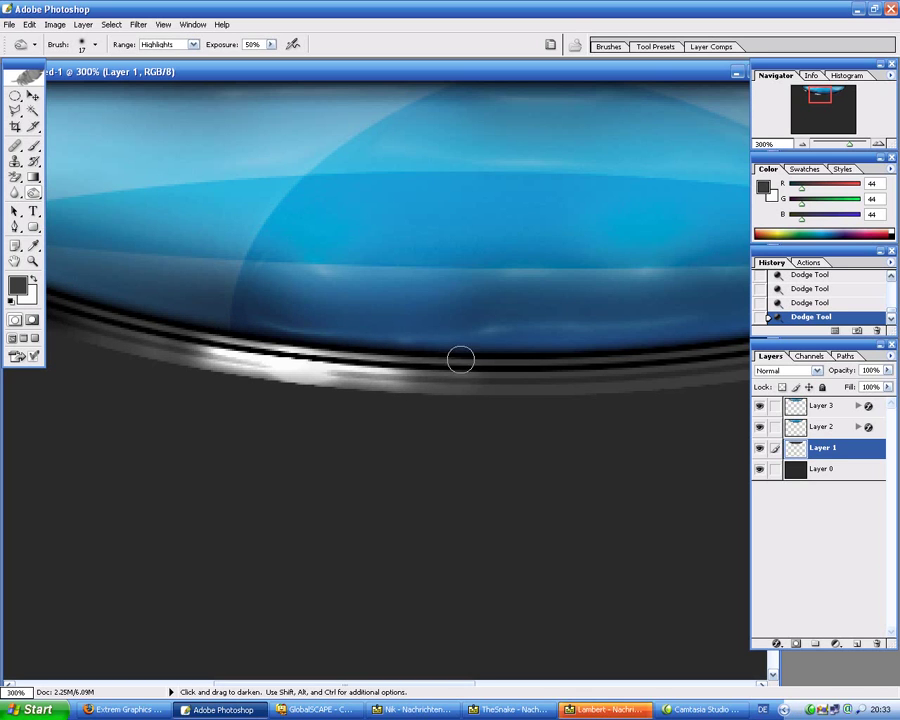
mouse_move(418, 356)
mouse_down()
mouse_move(444, 380)
mouse_move(550, 374)
mouse_up()
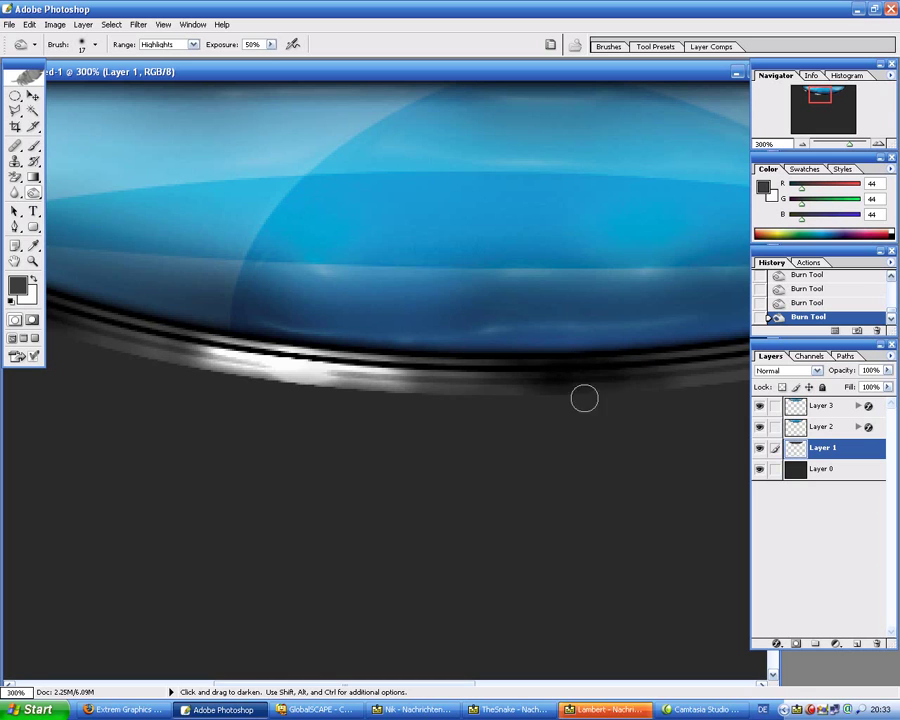
click(805, 145)
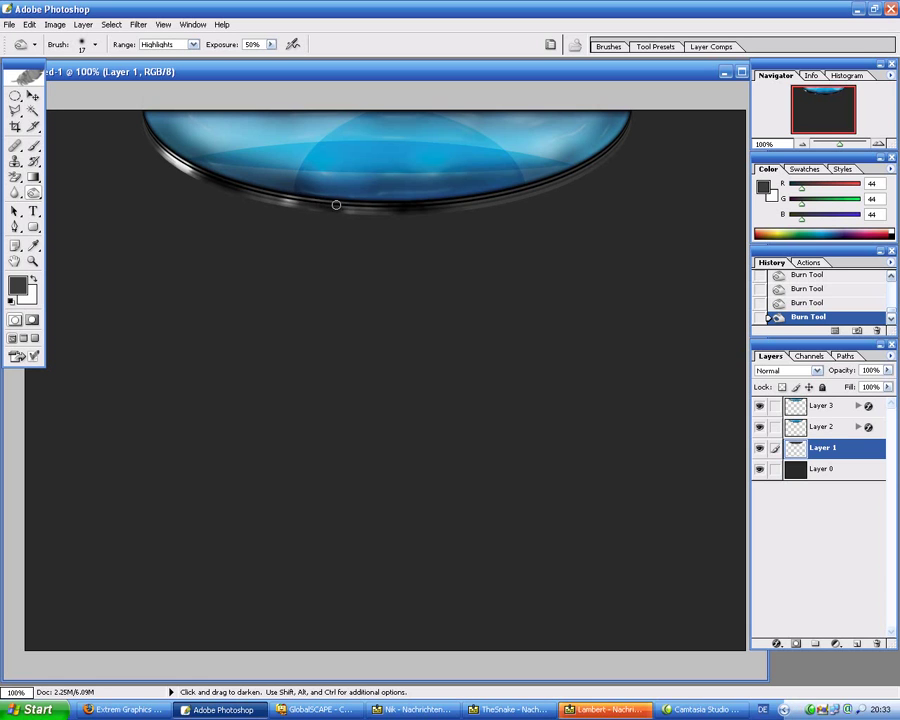
Step: At 300% on the lower-left rim, dodge the highlight in Midtones then Highlights range
key(ctrl+plus)
key(ctrl+plus)
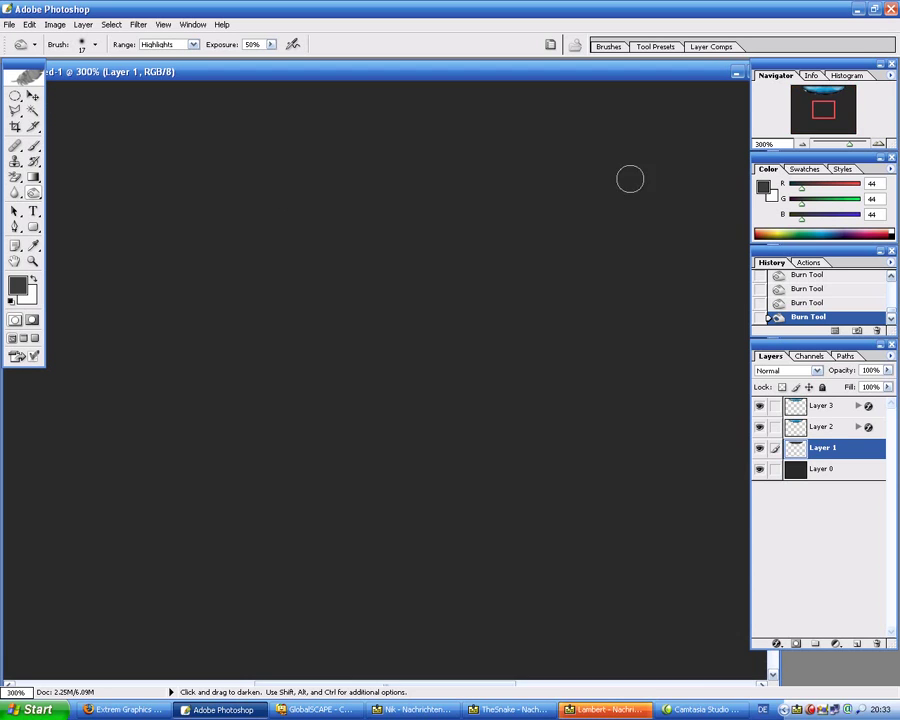
drag(833, 103, 823, 88)
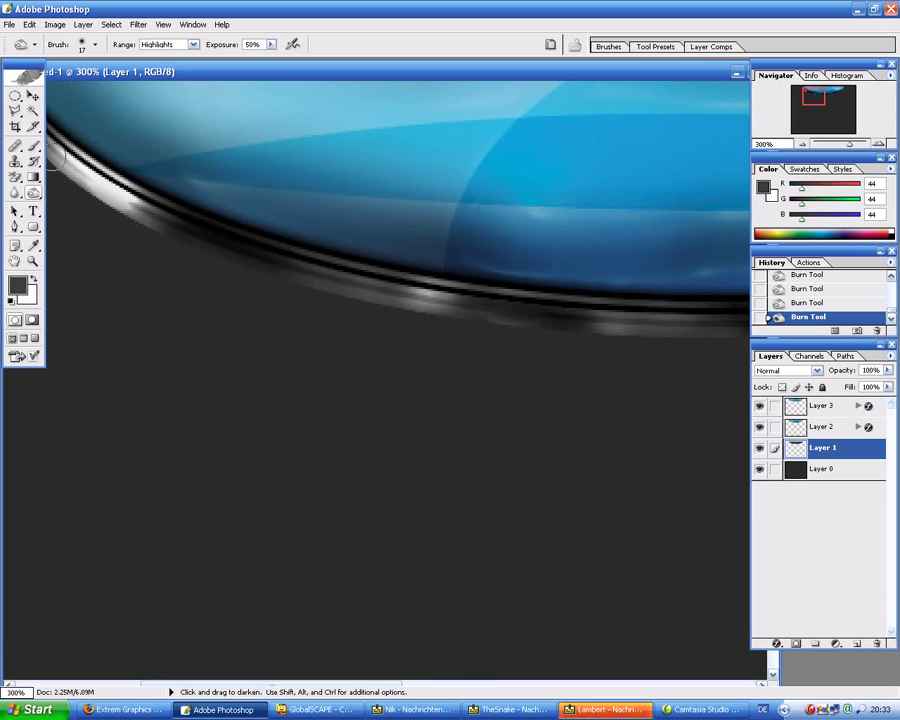
drag(35, 194, 90, 190)
click(165, 44)
click(156, 65)
mouse_move(514, 302)
mouse_down()
mouse_move(590, 301)
mouse_move(577, 315)
mouse_up()
mouse_move(645, 305)
mouse_down()
mouse_move(460, 299)
mouse_move(586, 306)
mouse_up()
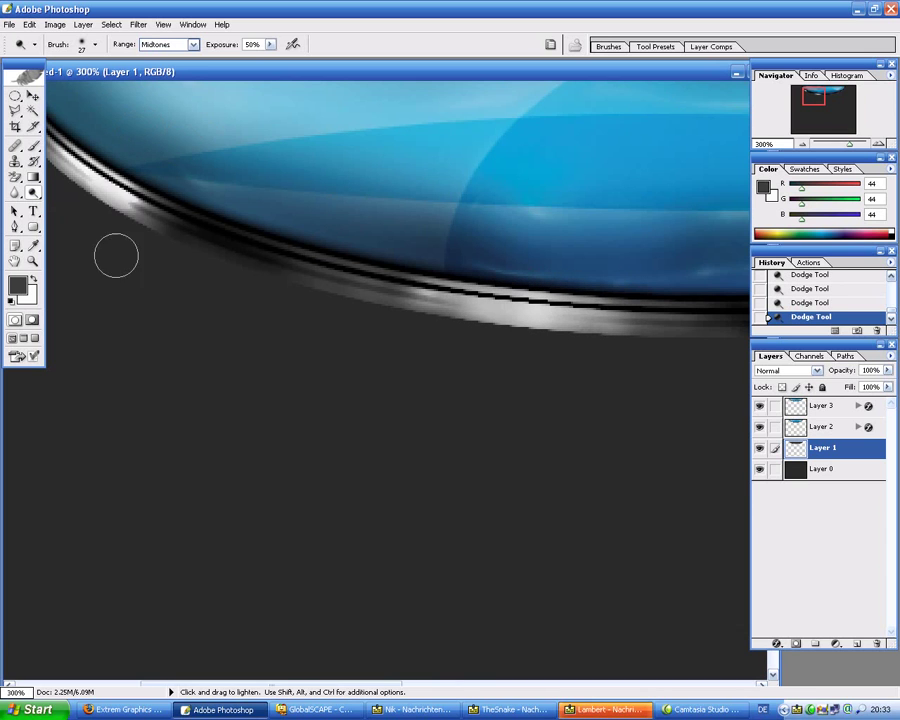
click(168, 44)
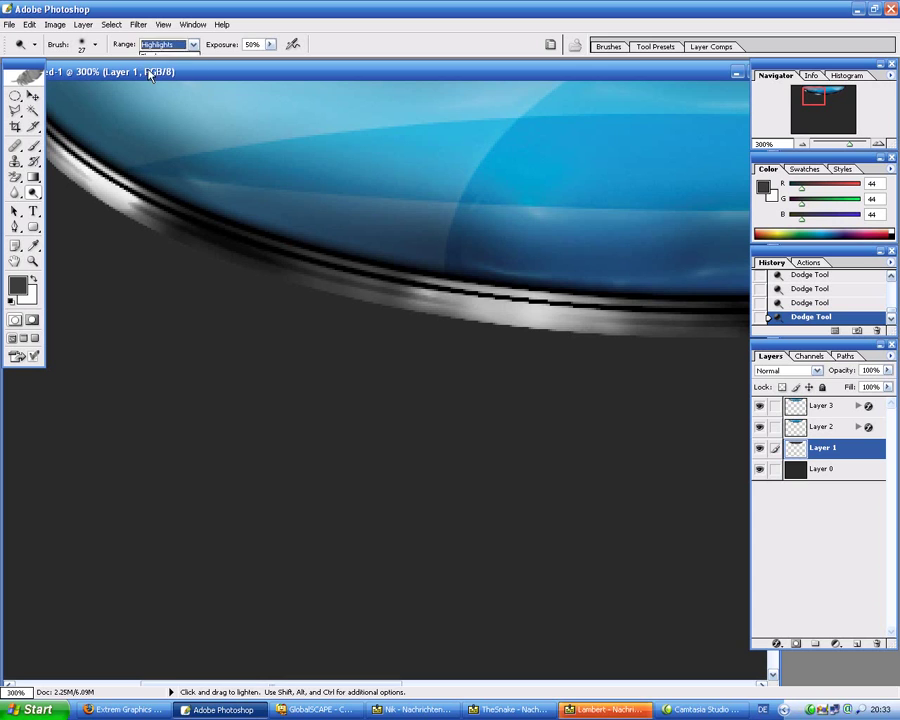
mouse_move(527, 300)
mouse_down()
mouse_move(580, 311)
mouse_move(544, 315)
mouse_up()
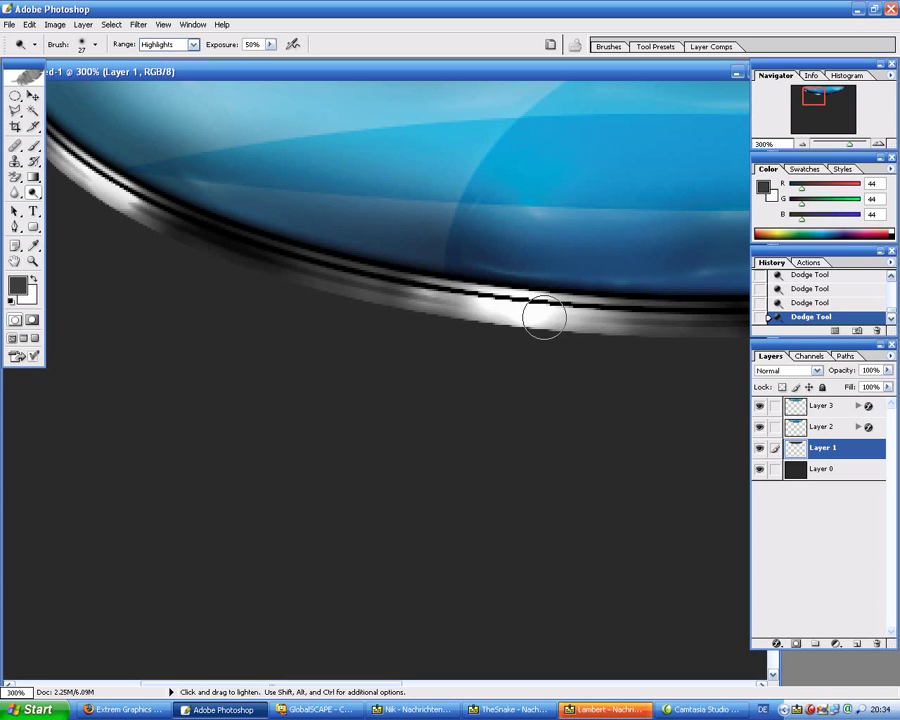
Step: Burn parts of the rim highlight, then re-dodge its middle with a few dabs
drag(40, 196, 82, 203)
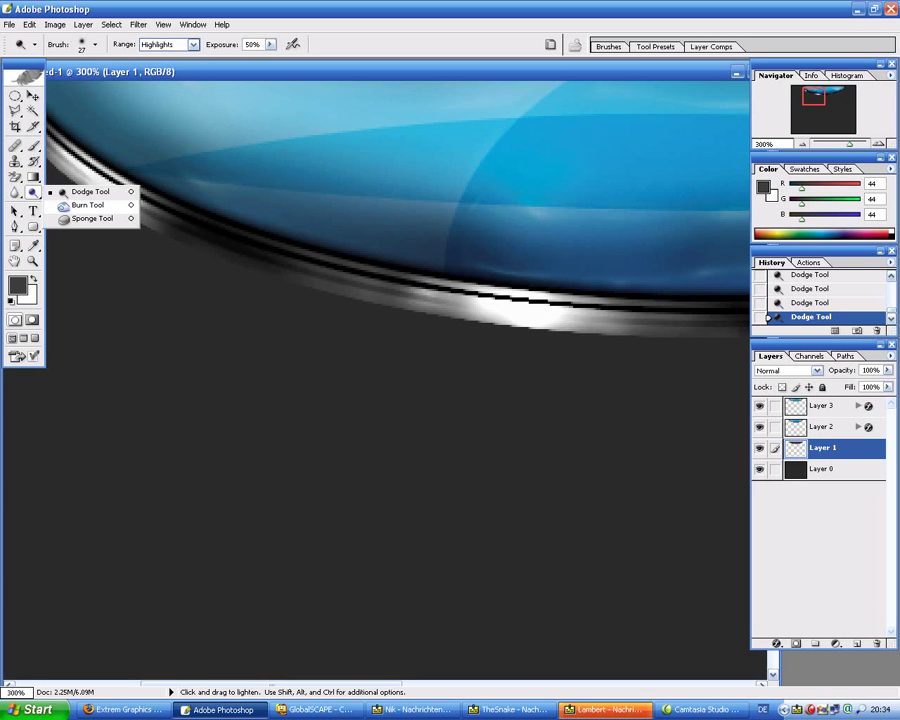
mouse_move(452, 326)
mouse_down()
mouse_move(603, 348)
mouse_move(520, 330)
mouse_up()
mouse_move(540, 330)
mouse_down()
mouse_move(466, 322)
mouse_move(440, 281)
mouse_move(544, 293)
mouse_up()
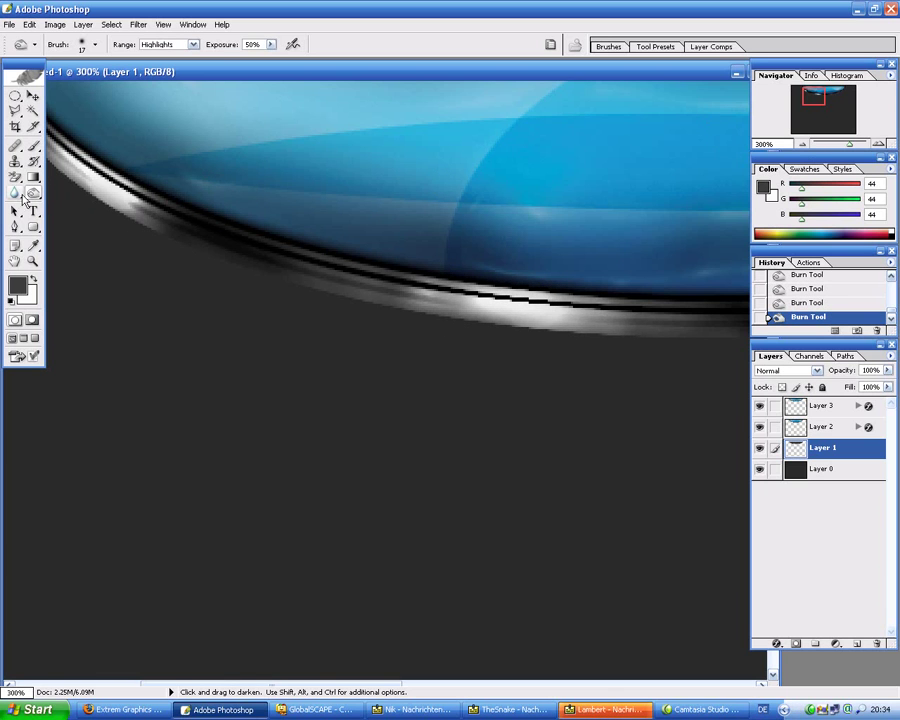
right_click(33, 192)
click(90, 191)
mouse_move(522, 338)
mouse_down()
mouse_move(506, 317)
mouse_move(522, 305)
mouse_up()
click(522, 305)
click(556, 311)
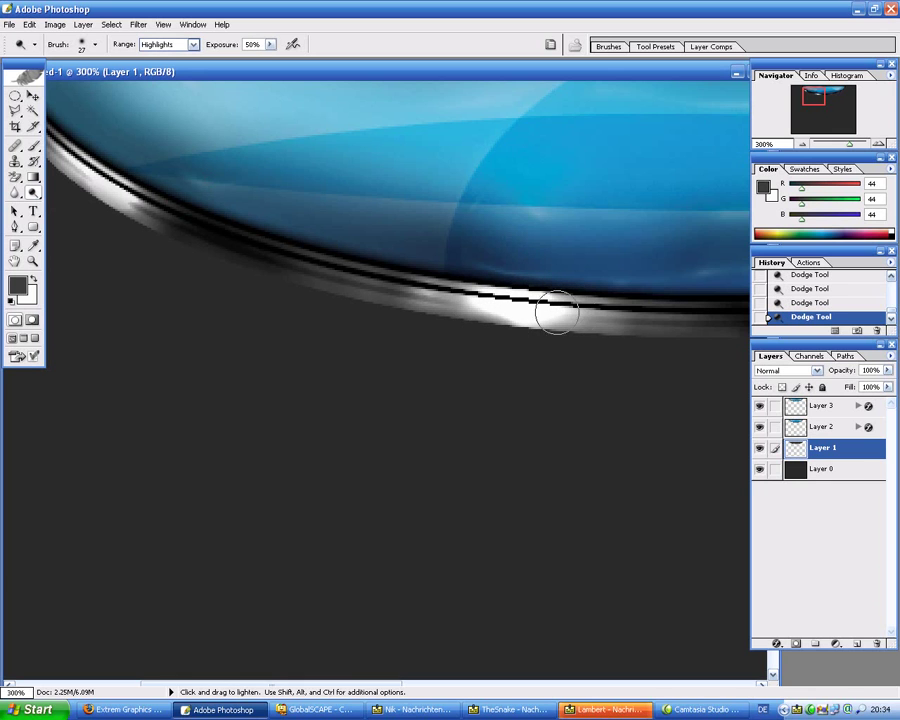
Step: Burn the dark line along the rim darker and pan toward the bowl's right side
right_click(33, 192)
click(90, 207)
drag(489, 279, 474, 292)
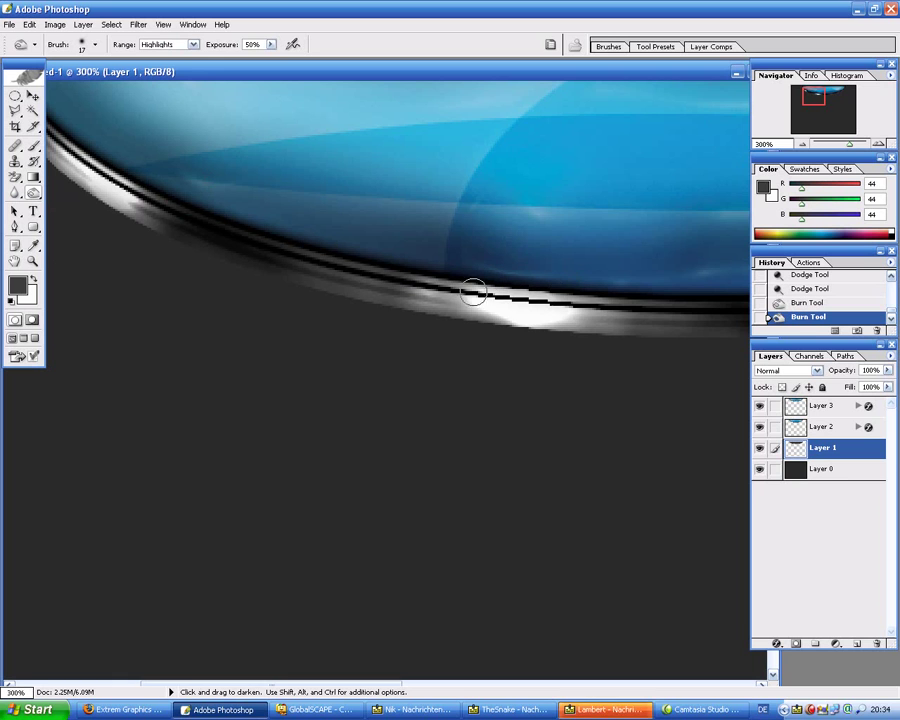
drag(553, 335, 500, 305)
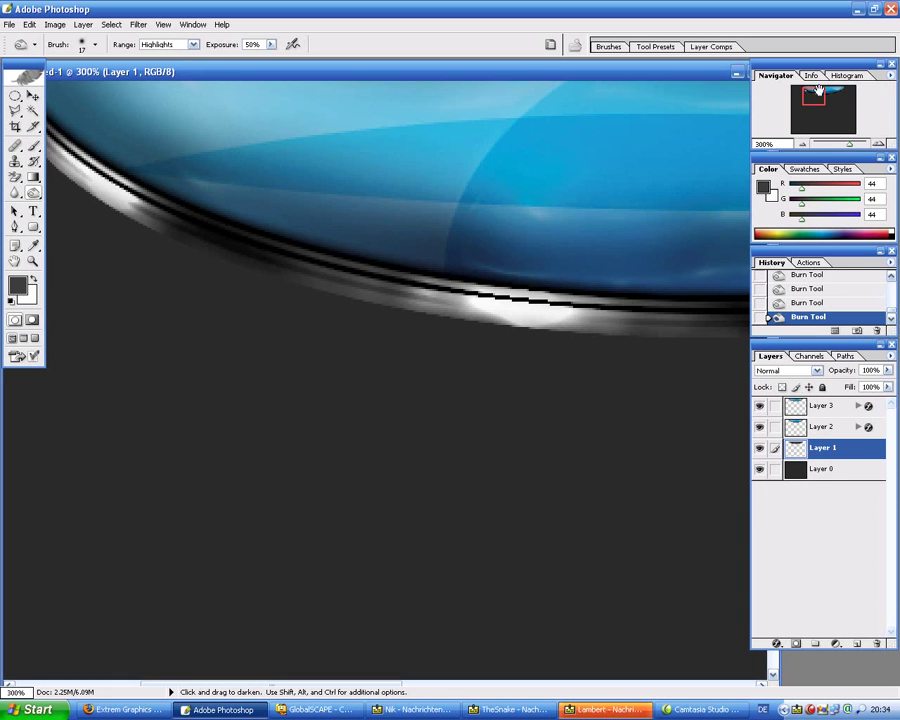
click(836, 104)
drag(836, 104, 838, 100)
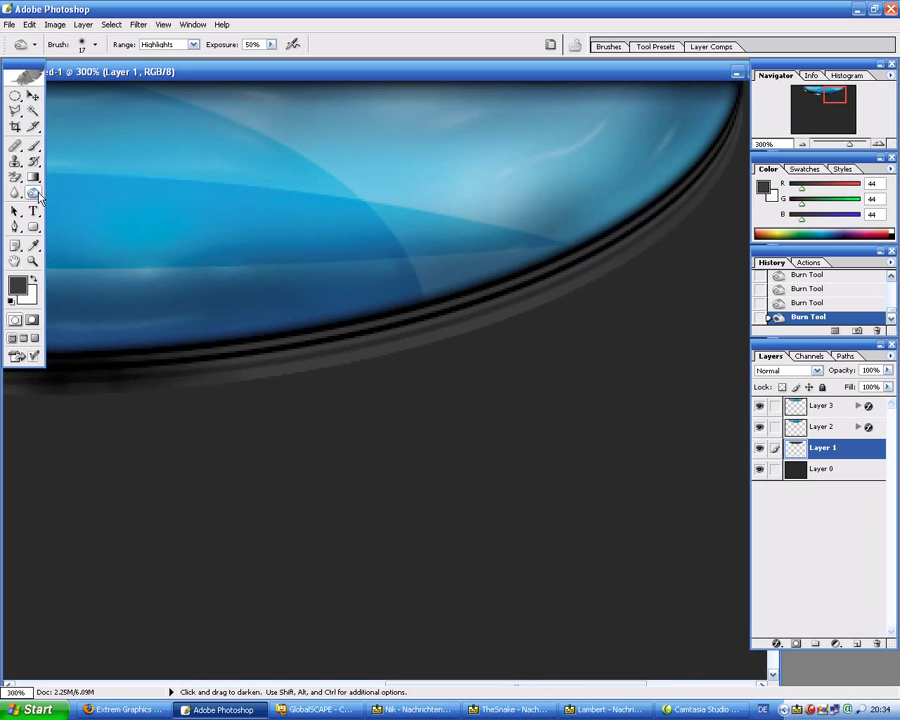
Step: Dodge the dark edge under the bowl, then burn the rim beside the highlight
drag(33, 193, 85, 190)
mouse_move(354, 339)
mouse_down()
mouse_move(366, 342)
mouse_move(301, 360)
mouse_move(334, 354)
mouse_move(317, 354)
mouse_move(311, 331)
mouse_move(416, 311)
mouse_move(344, 338)
mouse_move(327, 356)
mouse_move(493, 284)
mouse_move(434, 322)
mouse_move(404, 312)
mouse_up()
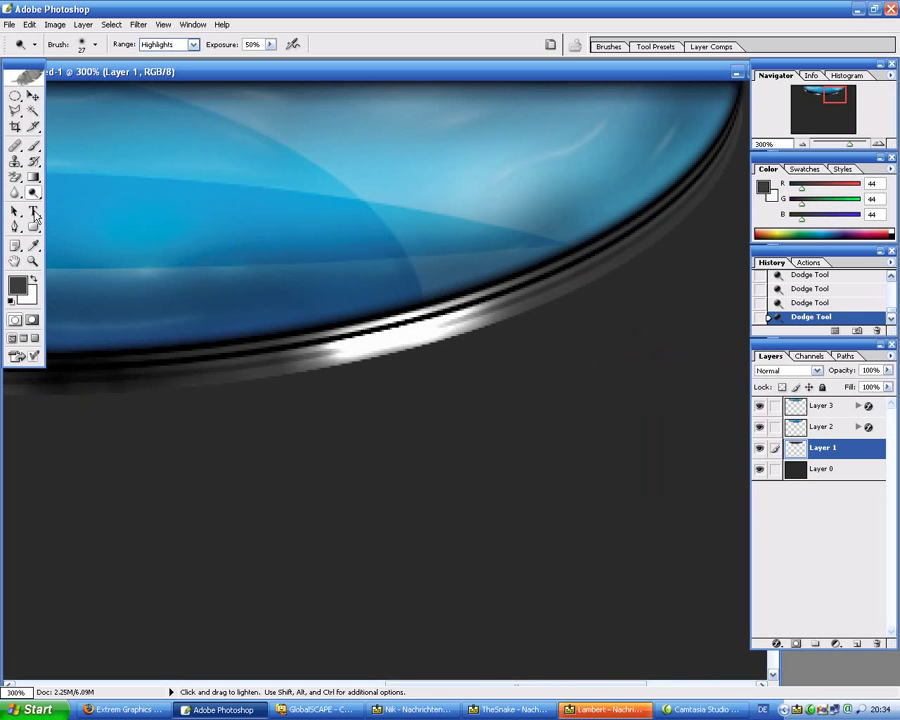
drag(33, 192, 83, 207)
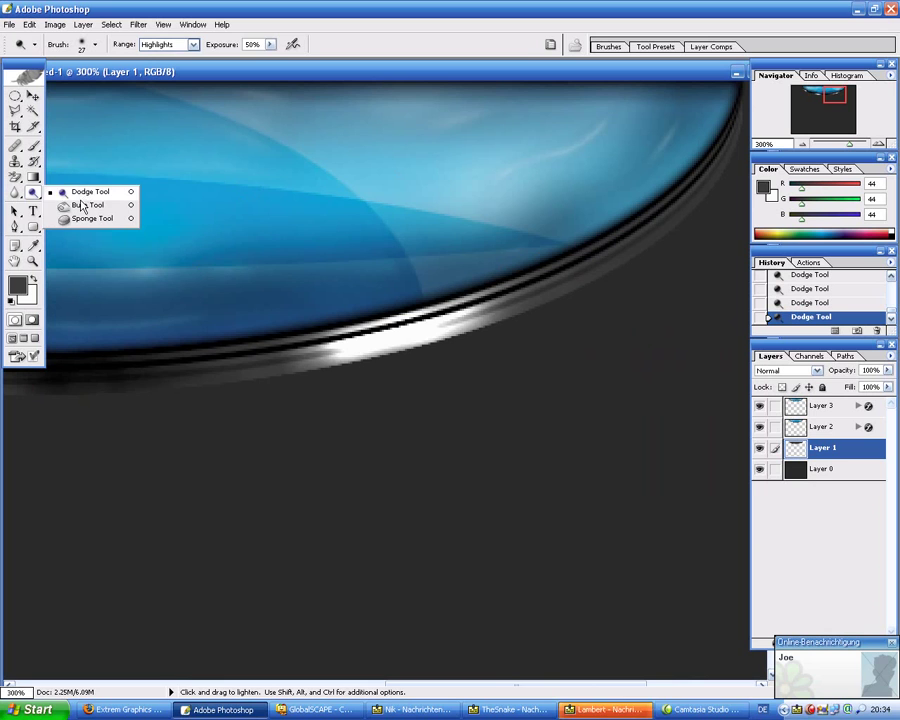
click(83, 207)
mouse_move(450, 317)
mouse_down()
mouse_move(494, 317)
mouse_move(389, 334)
mouse_up()
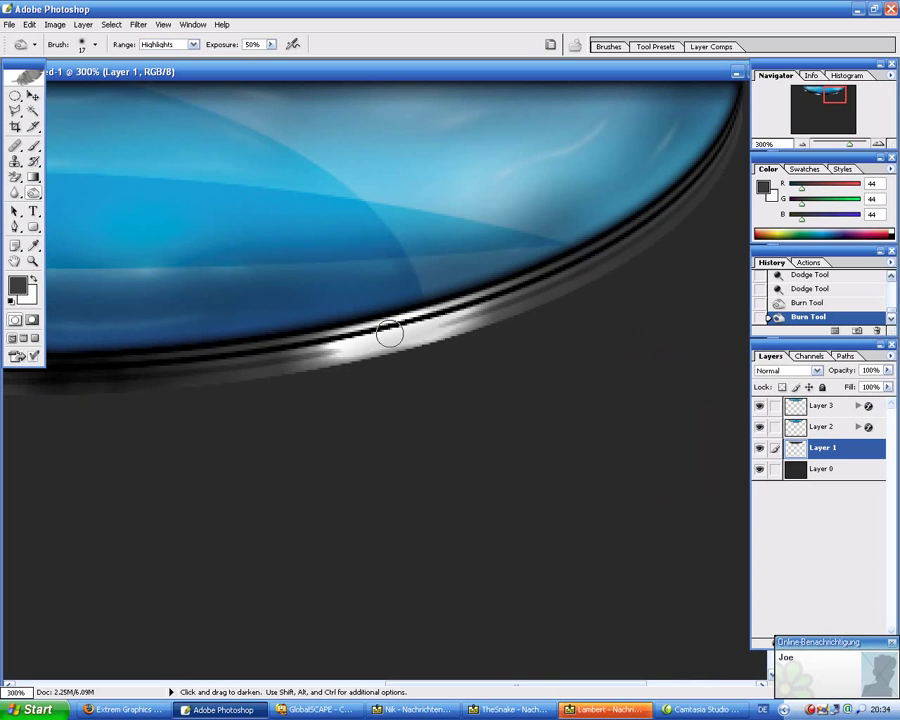
drag(251, 344, 307, 331)
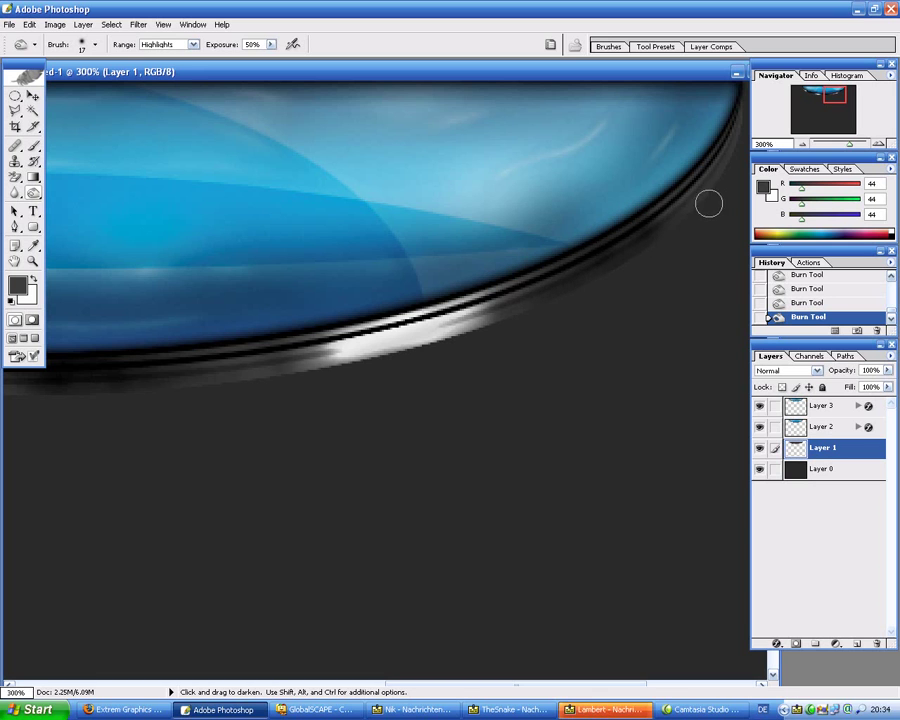
Step: Dab dodge highlights on the bowl's right rim, then burn its lower edge
click(33, 193)
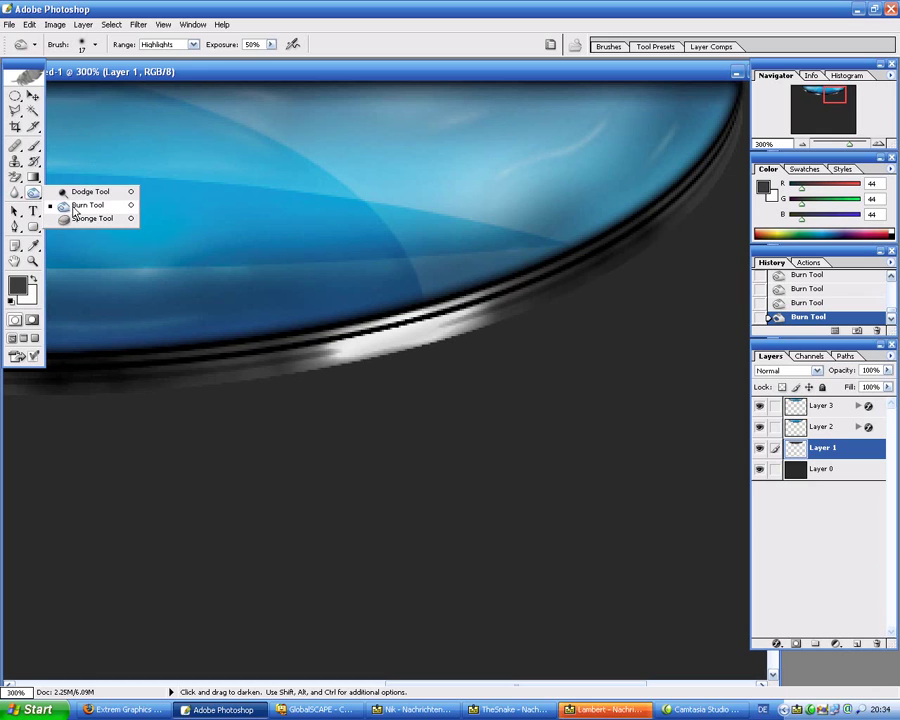
click(88, 191)
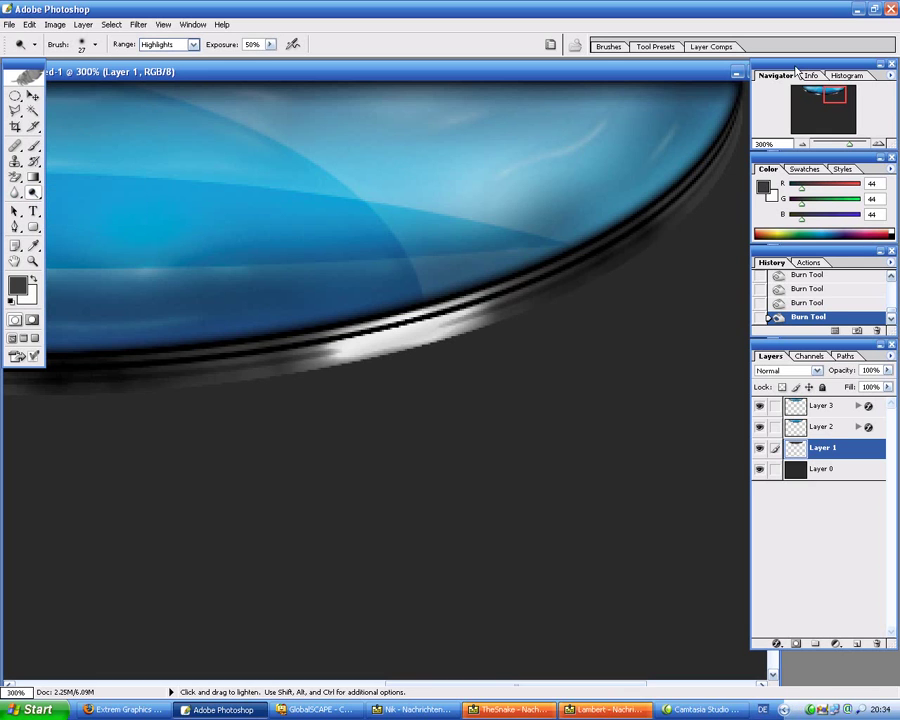
click(733, 108)
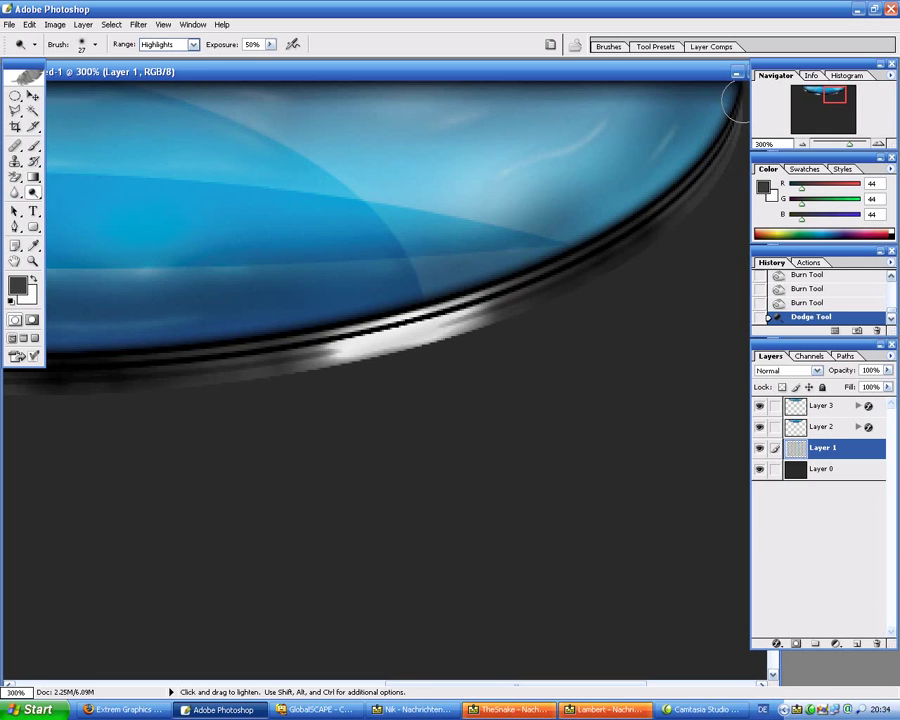
click(733, 108)
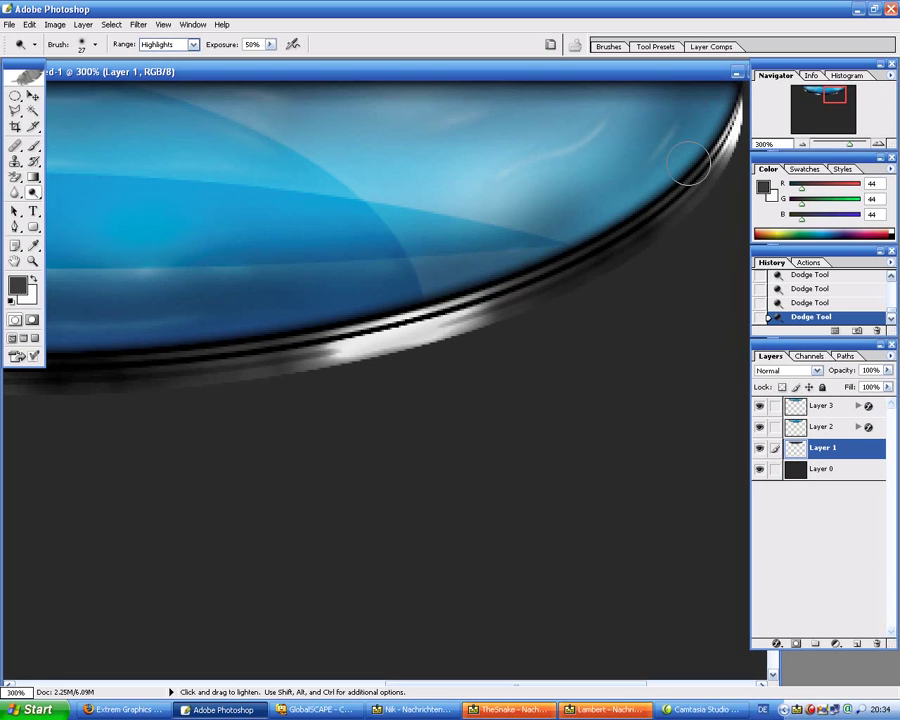
click(87, 205)
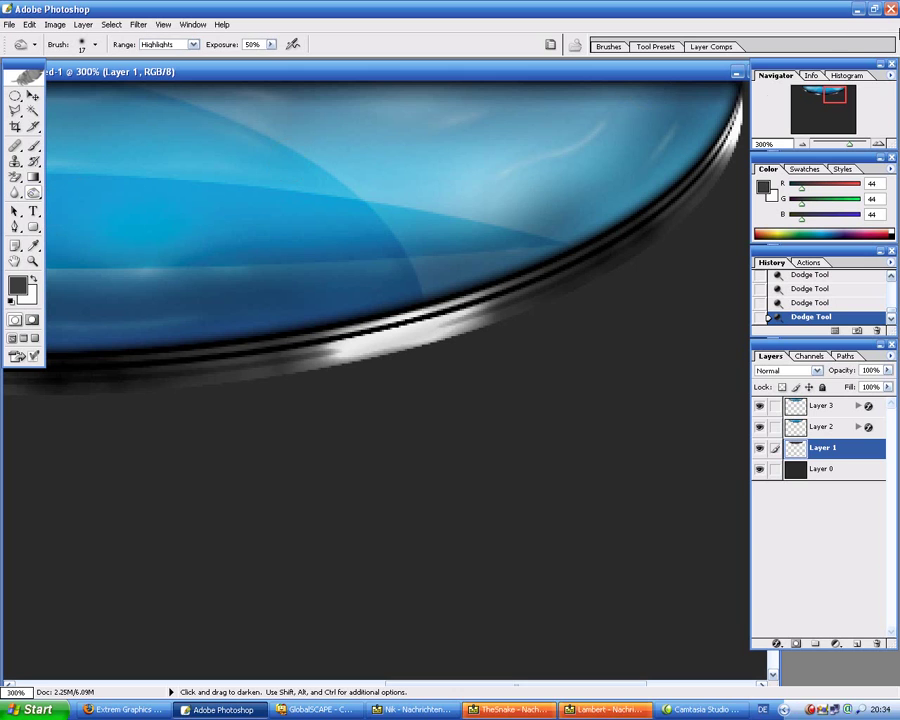
mouse_move(728, 118)
mouse_down()
mouse_move(708, 160)
mouse_move(707, 144)
mouse_up()
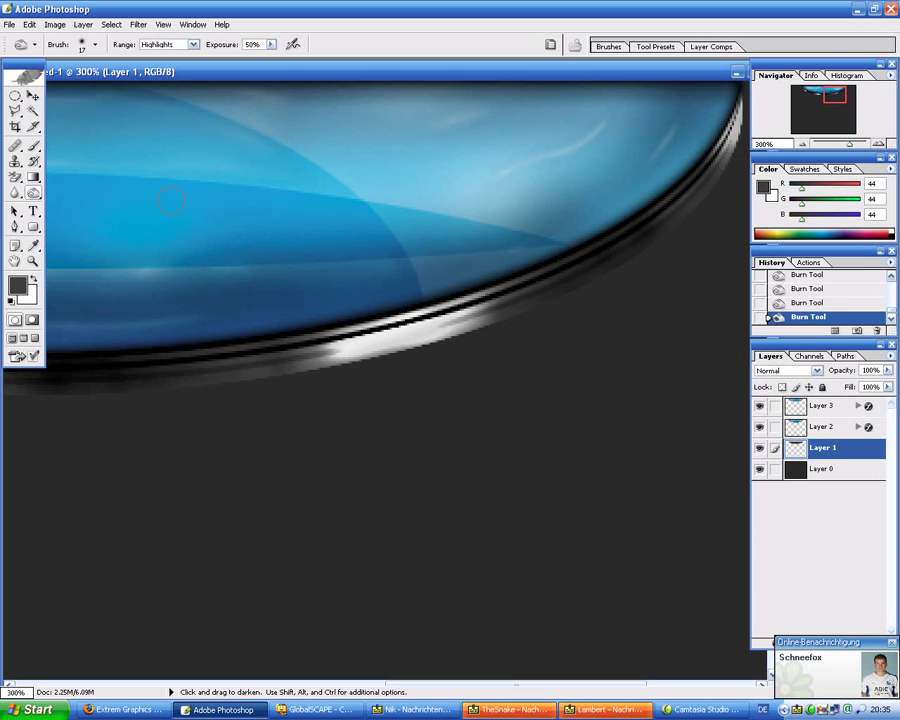
Step: Zoom out to the whole banner and revert History to an earlier burn step
click(802, 145)
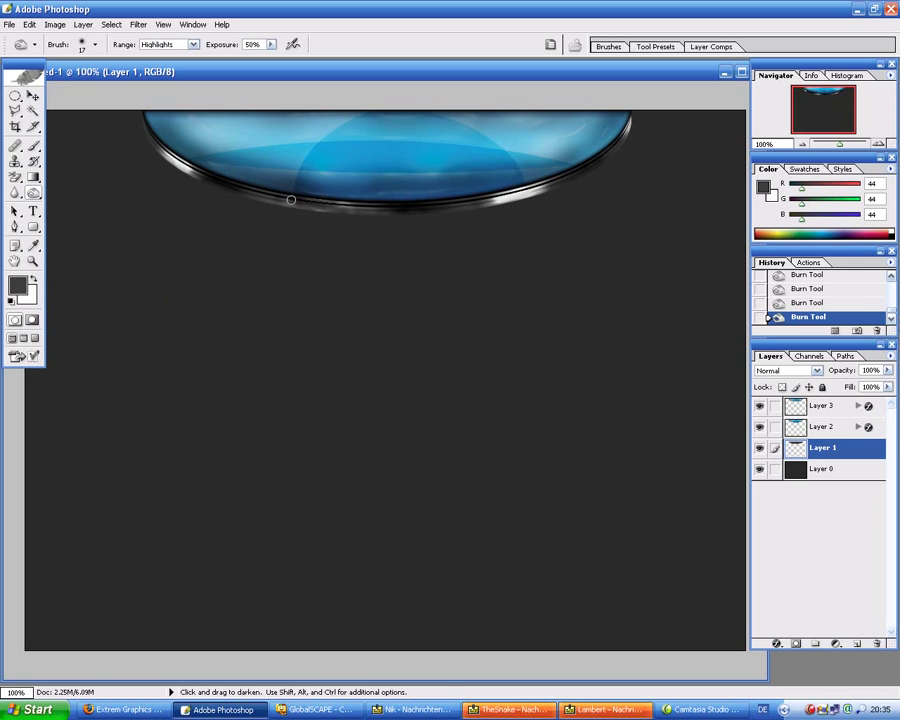
click(810, 303)
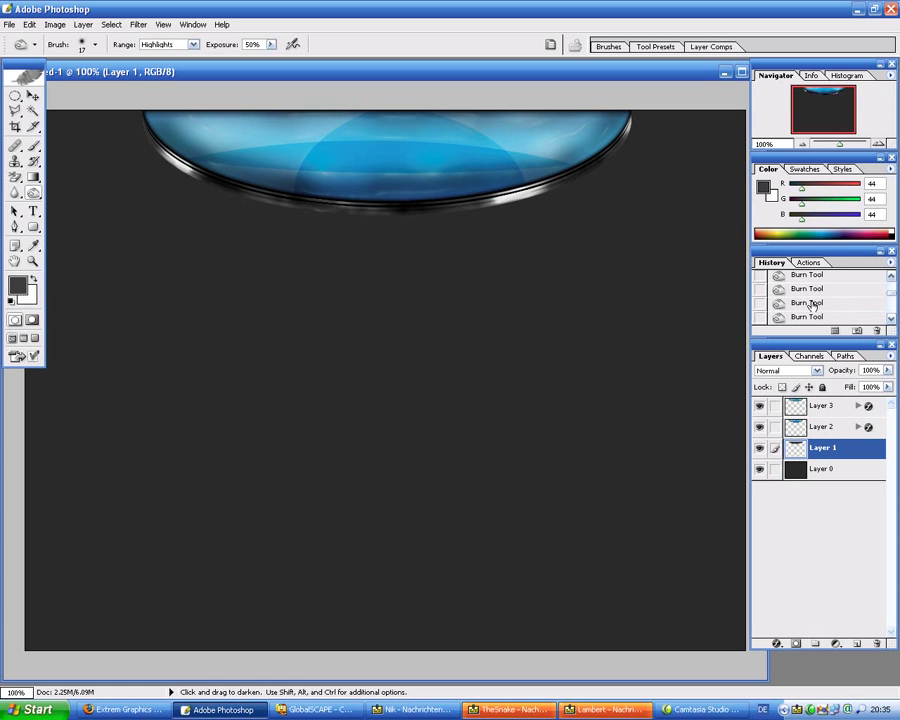
click(806, 290)
scroll(806, 290, up, 3)
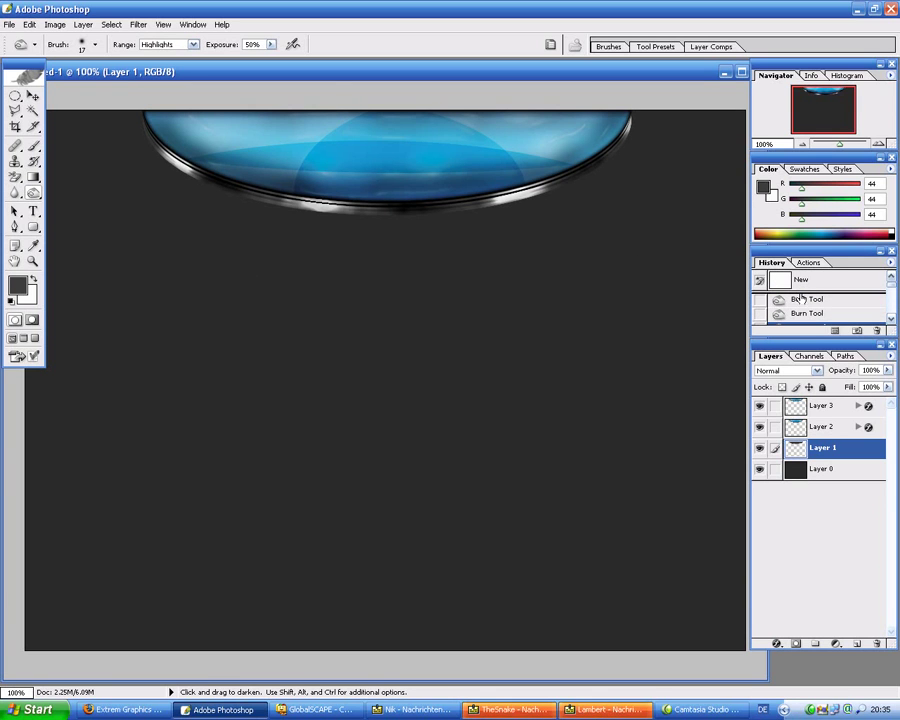
click(800, 300)
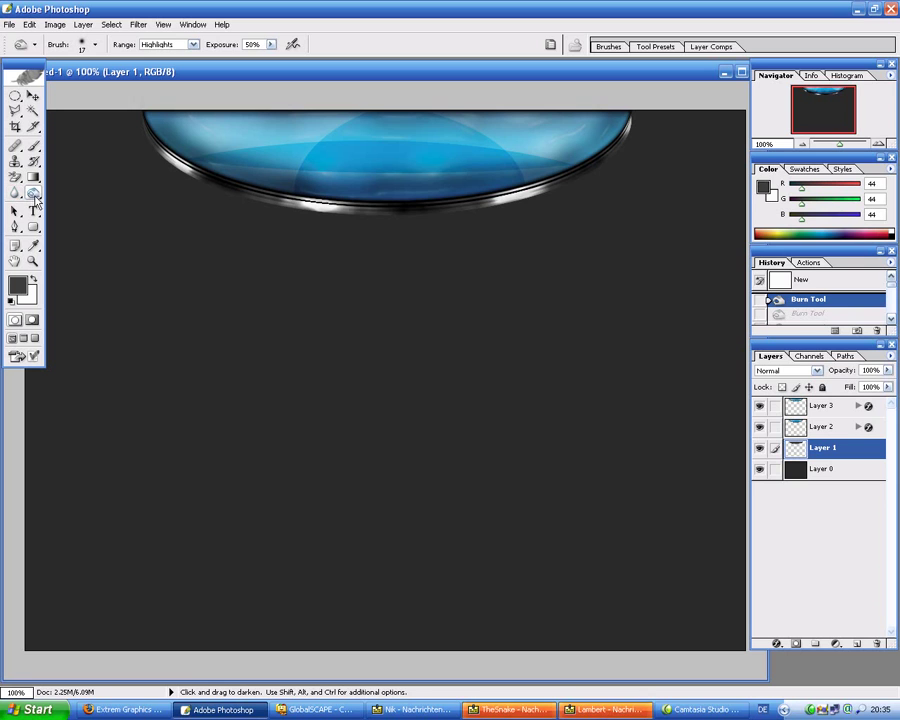
Step: Try Blur and then Sharpen strokes on the rim edge, undoing each in History
click(26, 197)
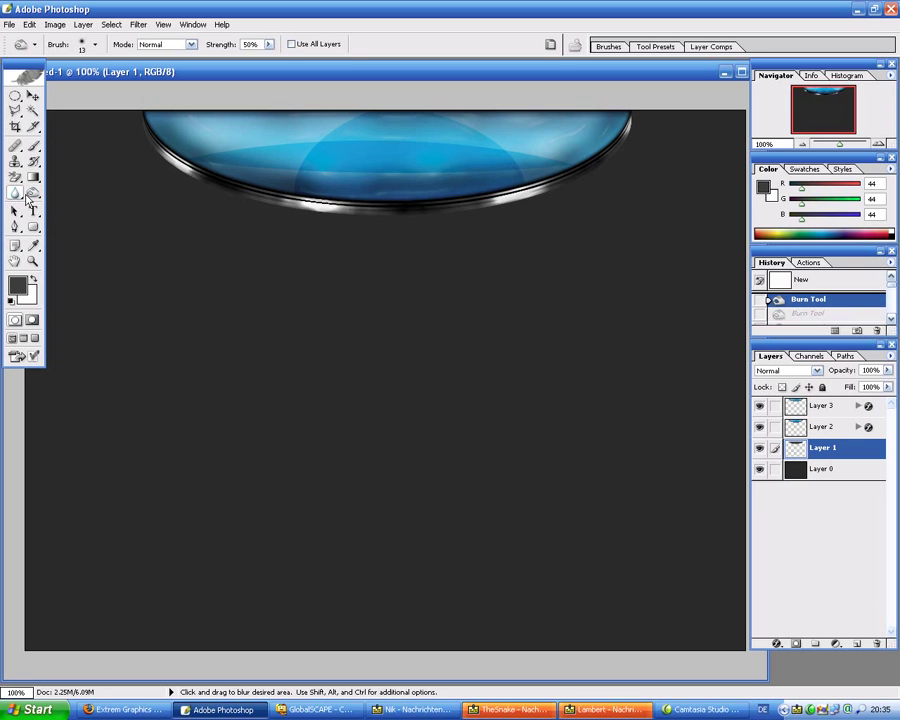
mouse_move(331, 205)
mouse_down()
mouse_move(297, 198)
mouse_move(352, 207)
mouse_up()
click(808, 276)
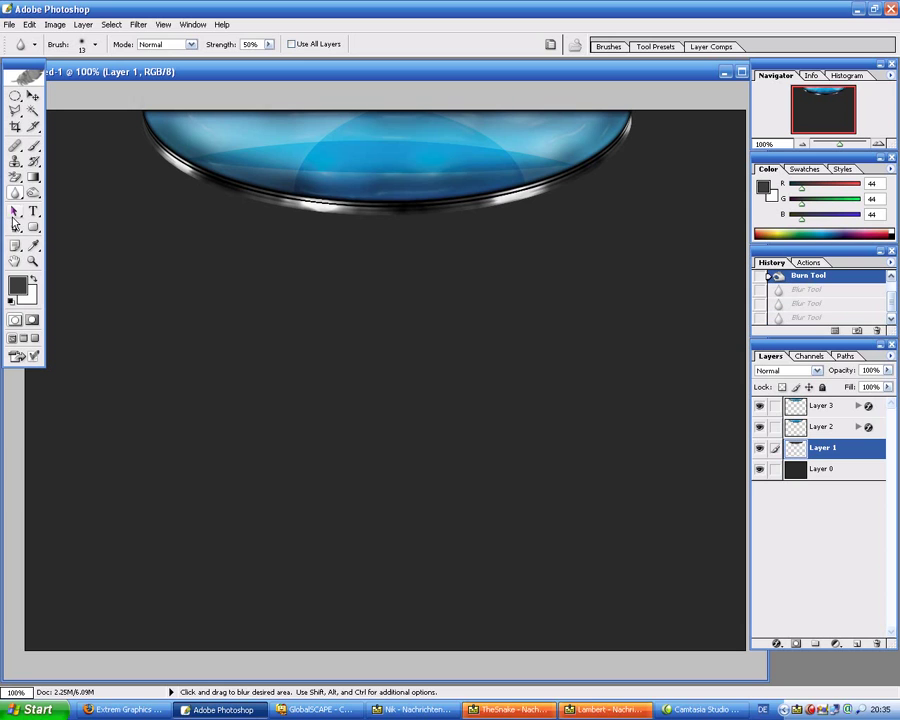
drag(15, 197, 60, 202)
mouse_move(300, 201)
mouse_down()
mouse_move(580, 195)
mouse_move(400, 212)
mouse_up()
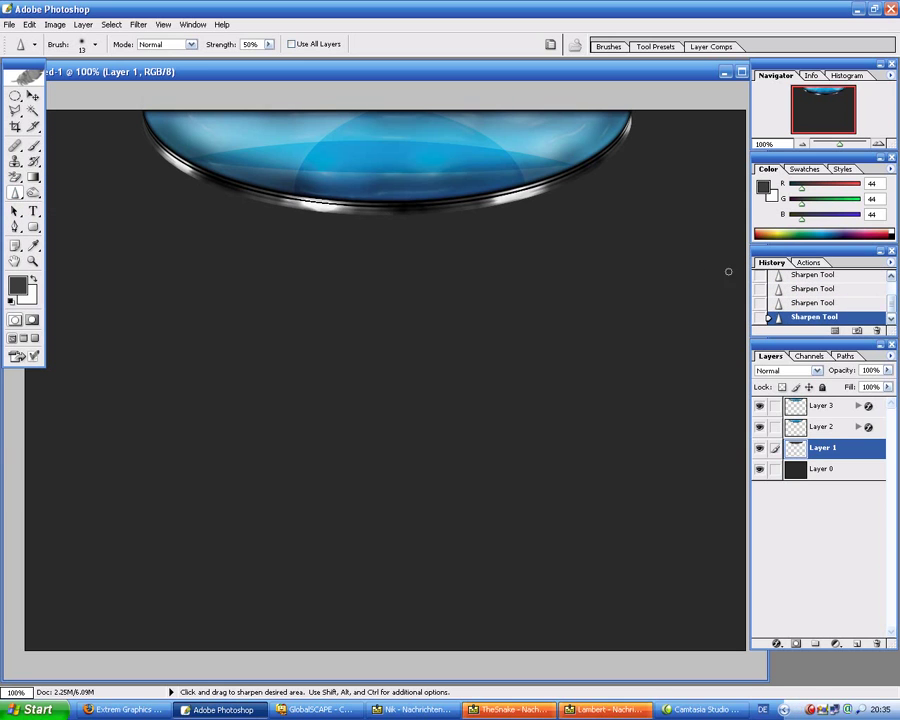
scroll(812, 314, up, 2)
click(808, 299)
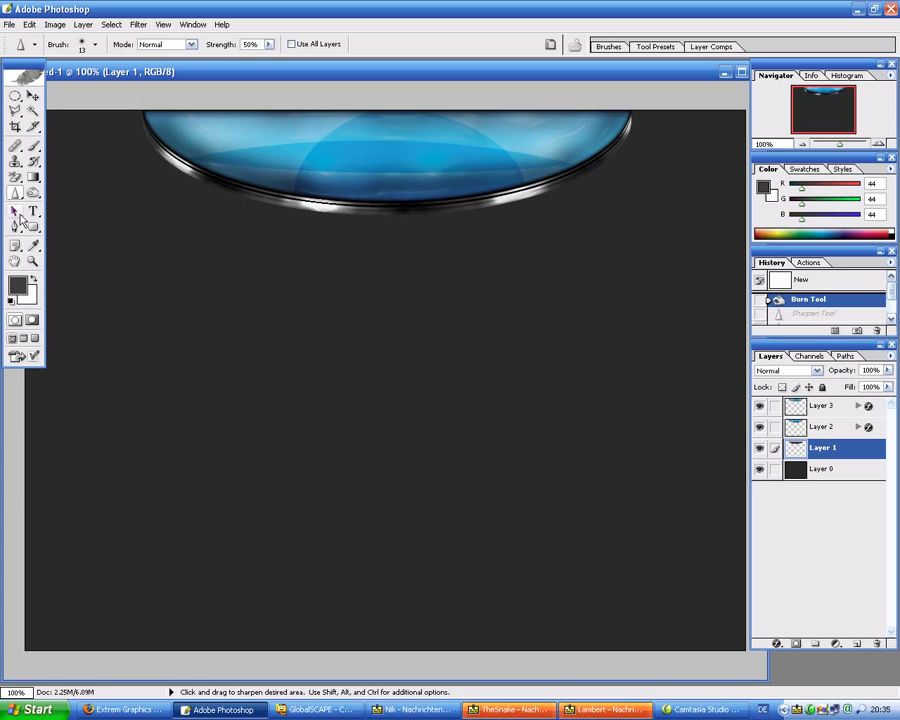
Step: Reselect the Burn Tool and darken more of the rim's bottom edge
click(33, 194)
drag(36, 197, 85, 191)
click(33, 193)
click(88, 205)
mouse_move(333, 216)
mouse_down()
mouse_move(268, 202)
mouse_move(337, 211)
mouse_move(296, 206)
mouse_up()
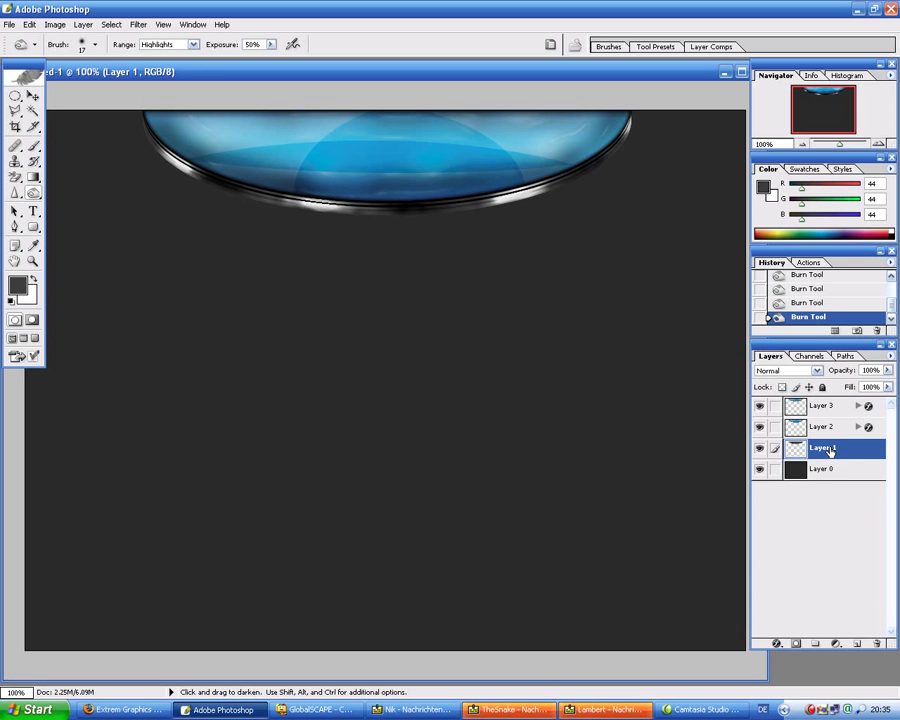
Step: Duplicate Layer 1 with Ctrl+J and apply Filter > Artistic > Plastic Wrap with adjusted settings
key(ctrl+j)
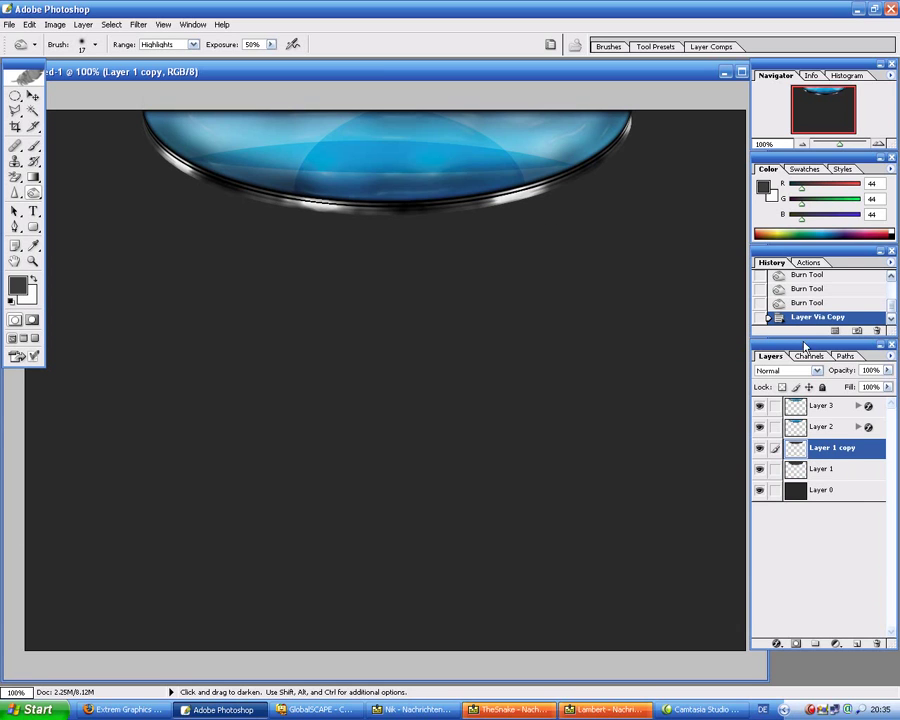
click(146, 26)
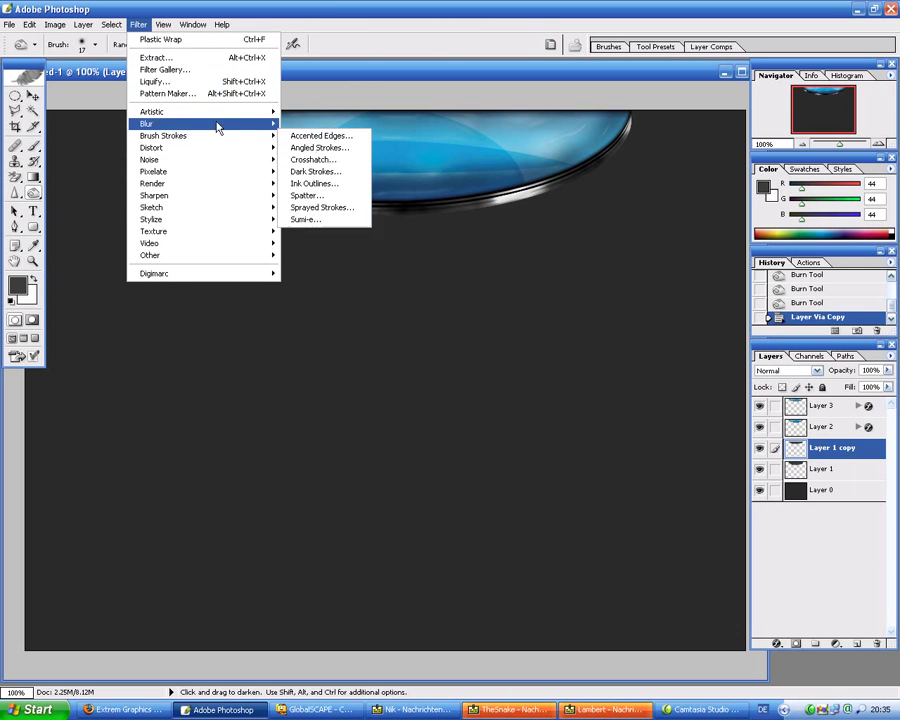
mouse_move(152, 111)
click(322, 212)
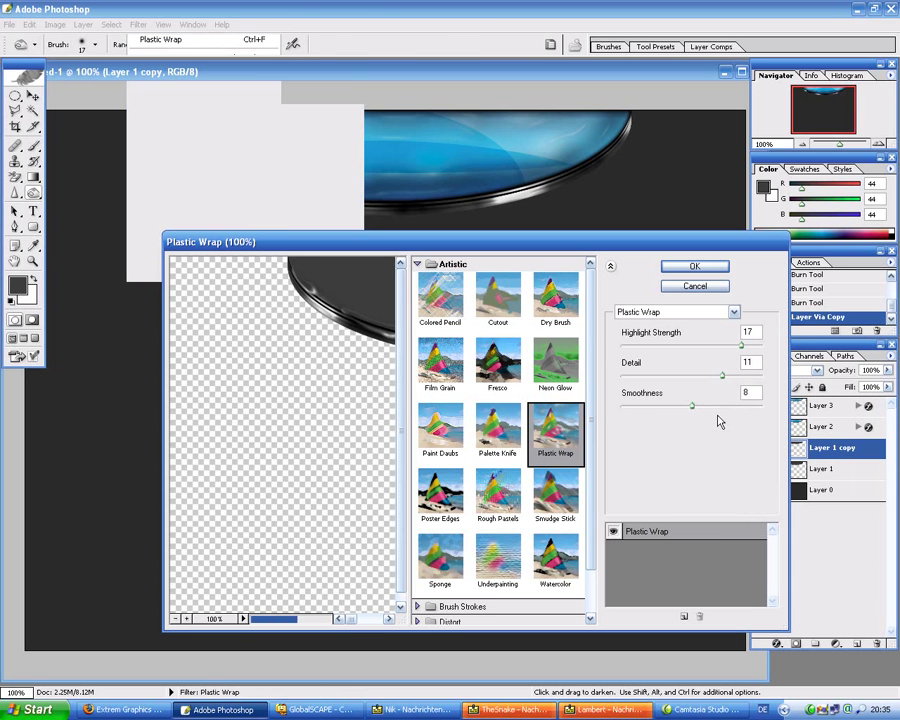
drag(350, 618, 372, 618)
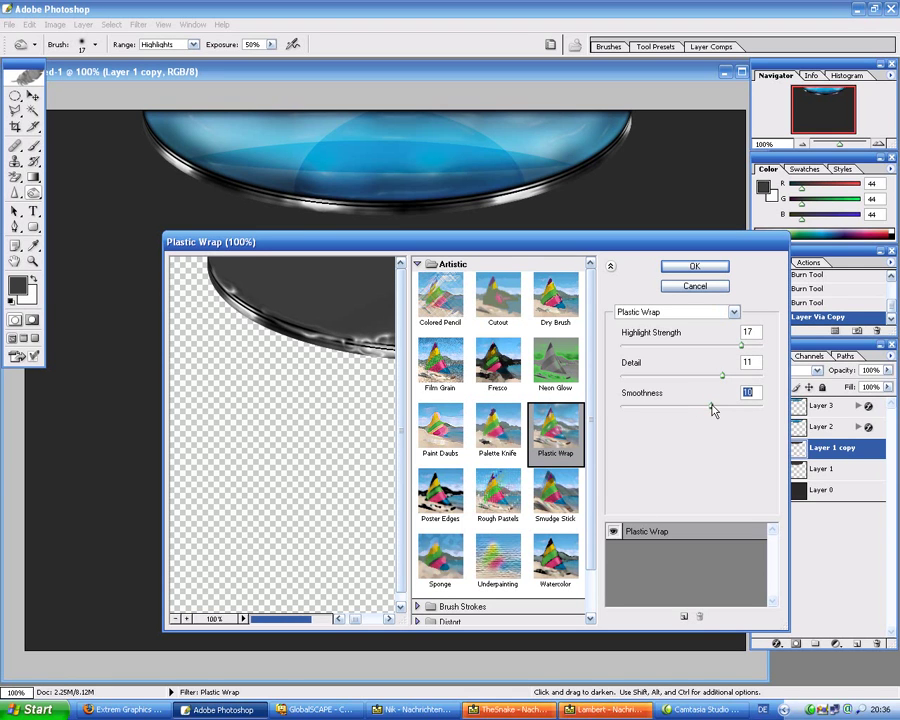
click(693, 265)
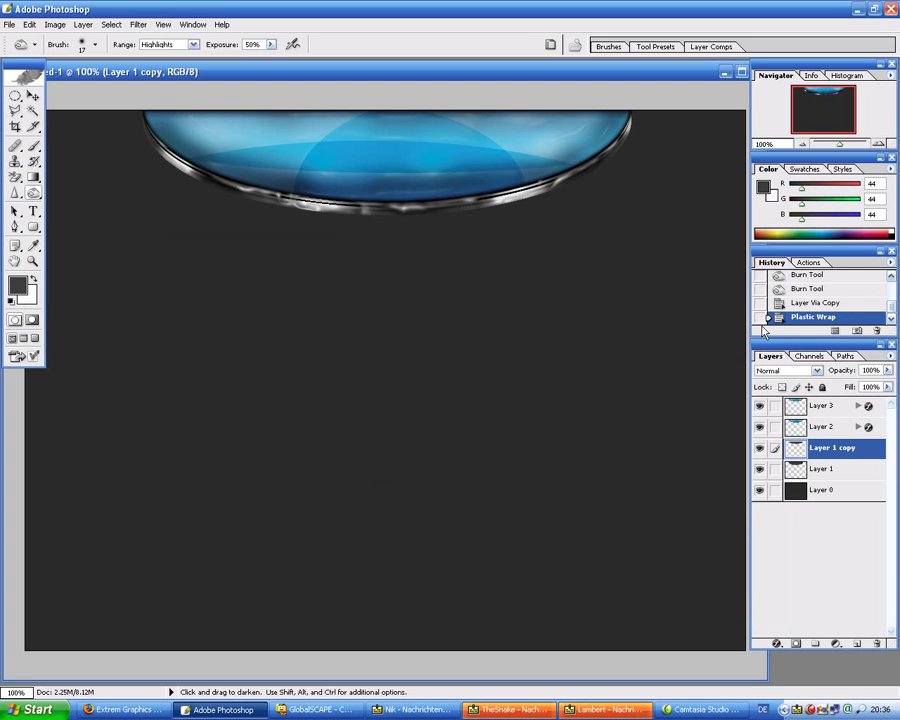
Step: Set Layer 1 copy to Soft Light, lower its opacity slightly, and merge it into Layer 1
click(815, 370)
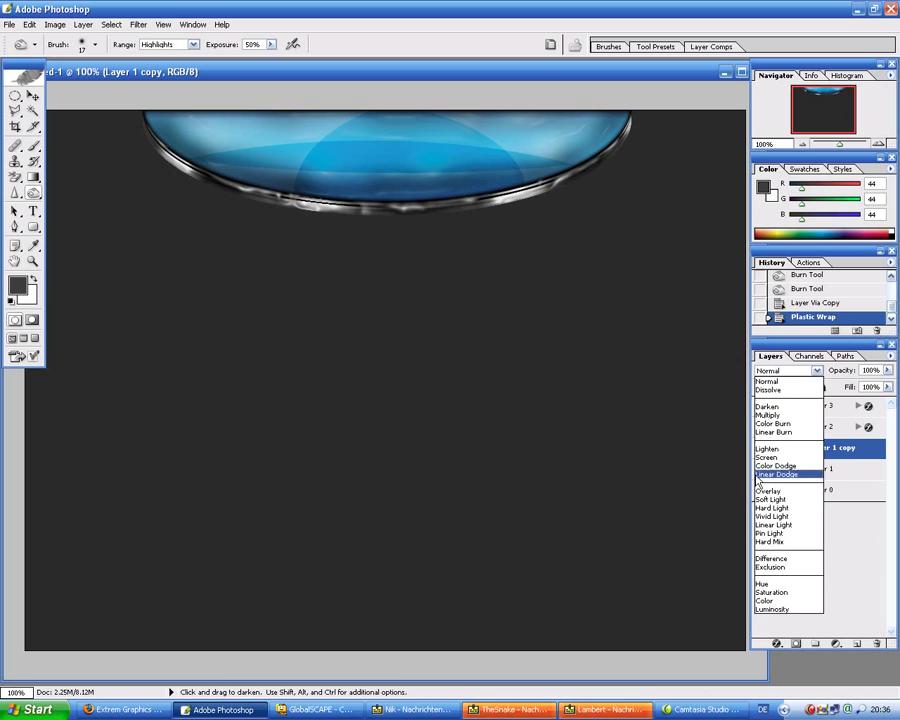
click(777, 502)
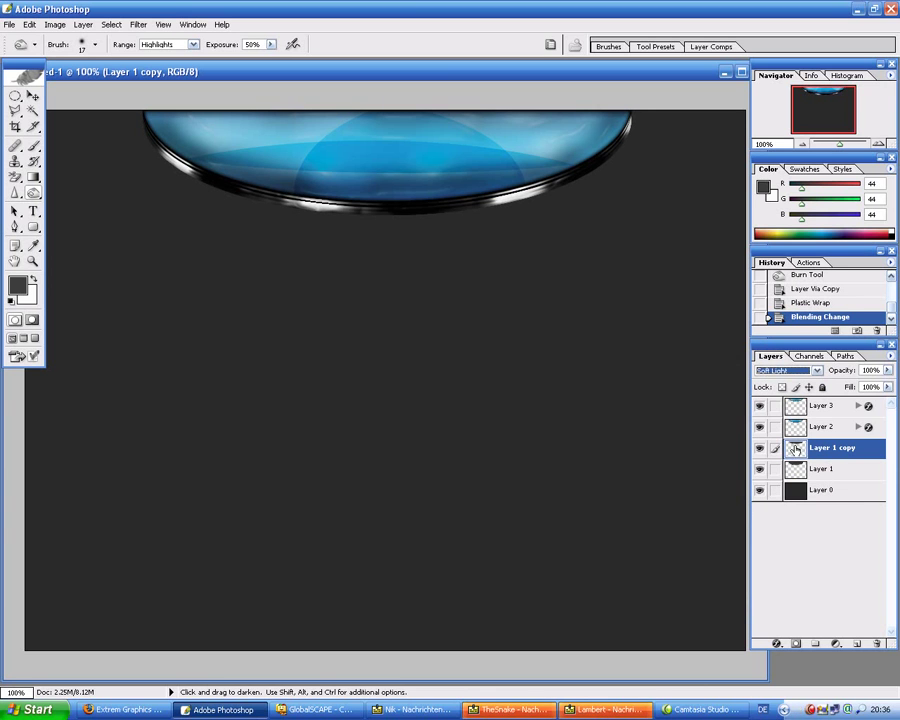
key(Down)
key(Up)
click(871, 370)
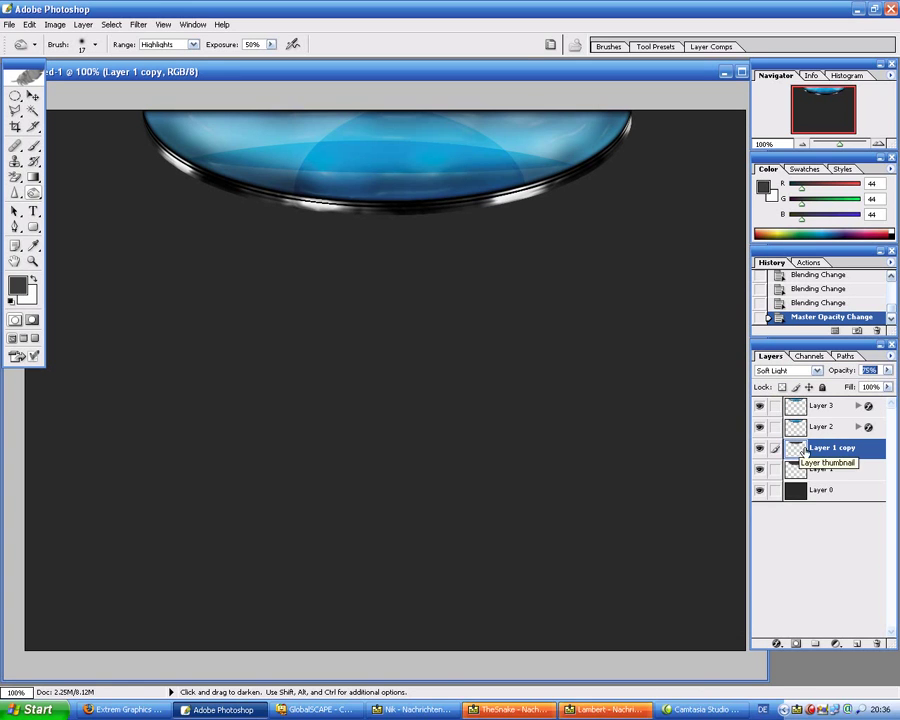
key(Down)
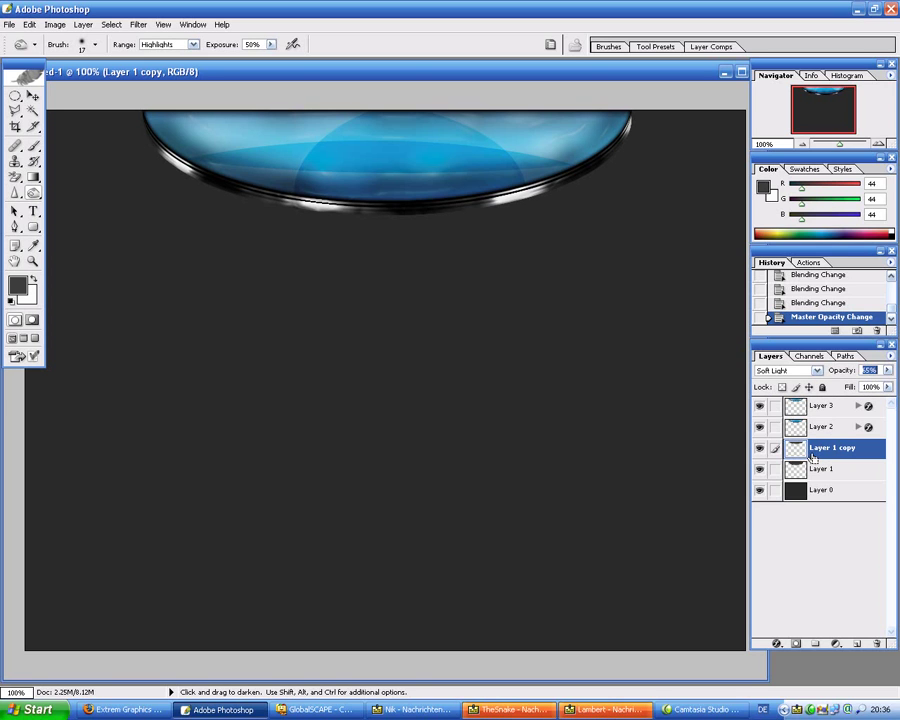
key(ctrl+e)
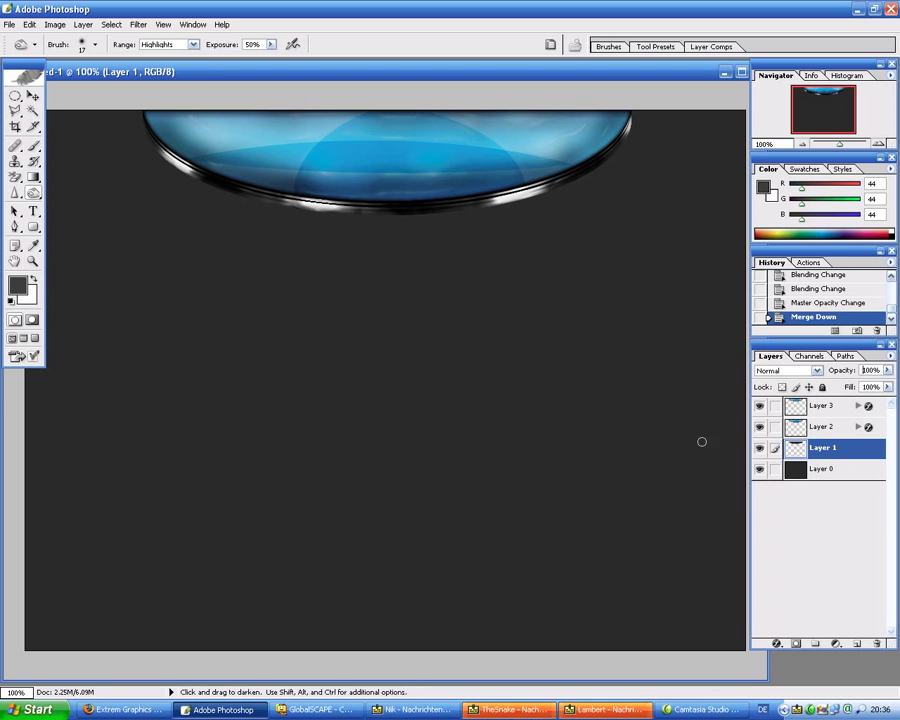
Step: Set the Type tool on Layer 3 to Good Times 22 pt and choose Strong anti-aliasing
click(33, 214)
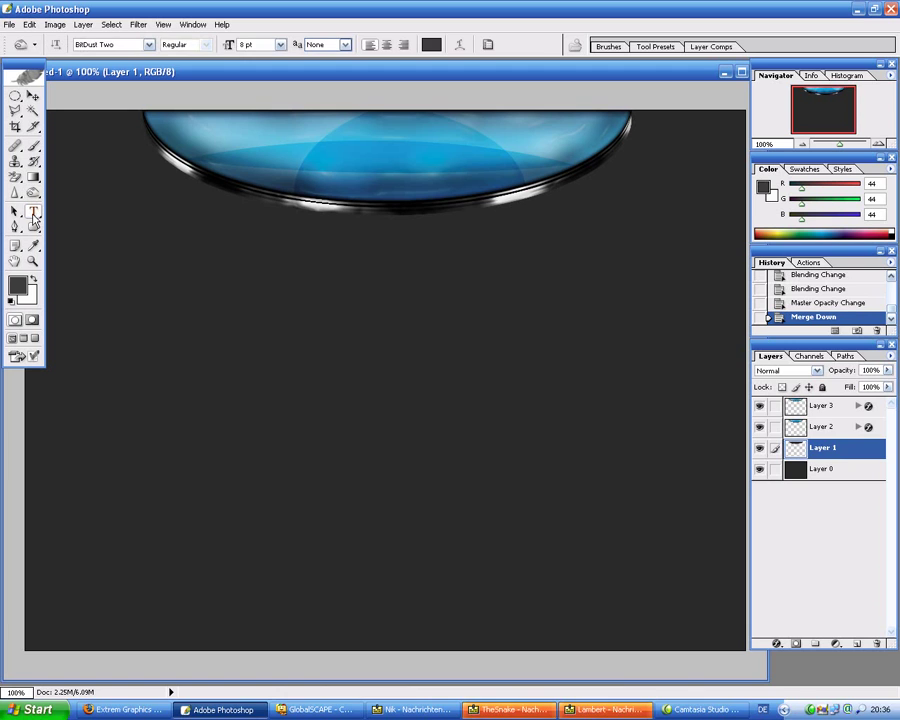
click(829, 409)
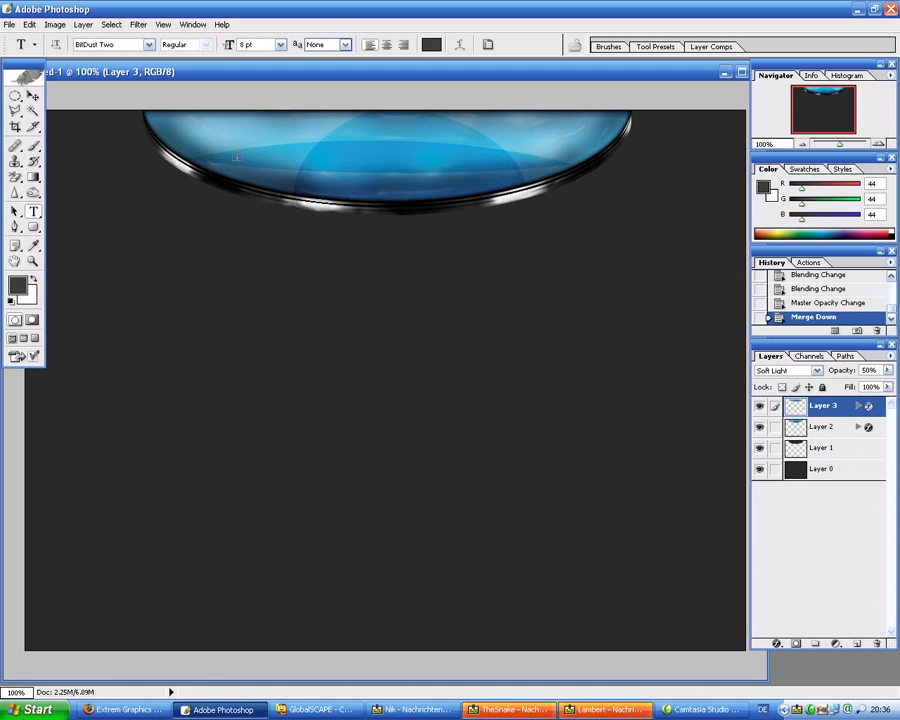
text(g)
text(u)
text(22)
click(322, 47)
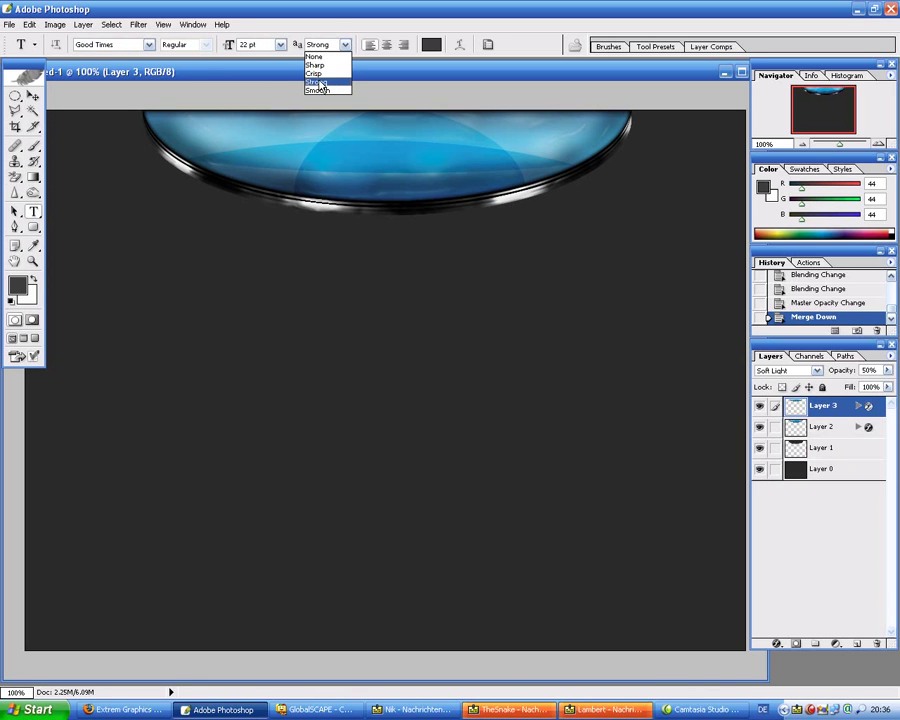